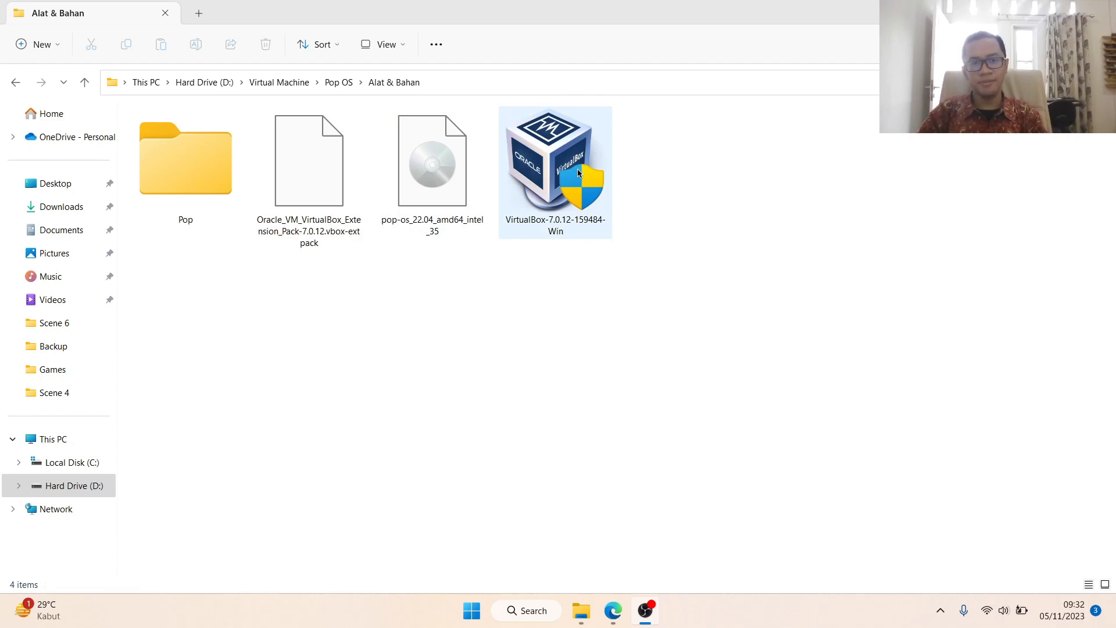
left_click(311, 143)
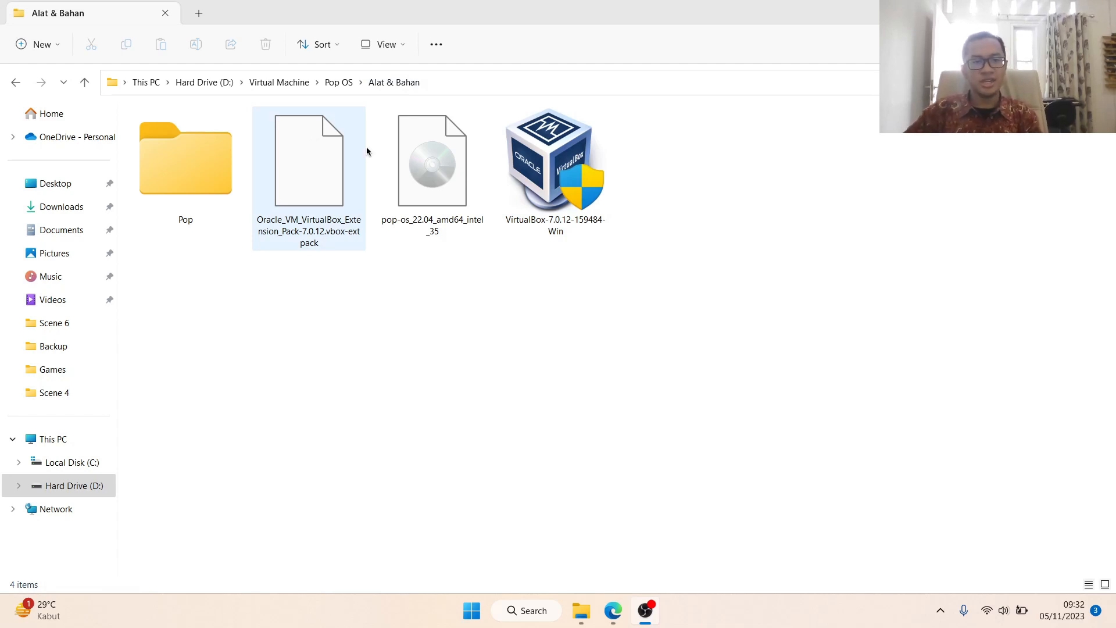
left_click(392, 154)
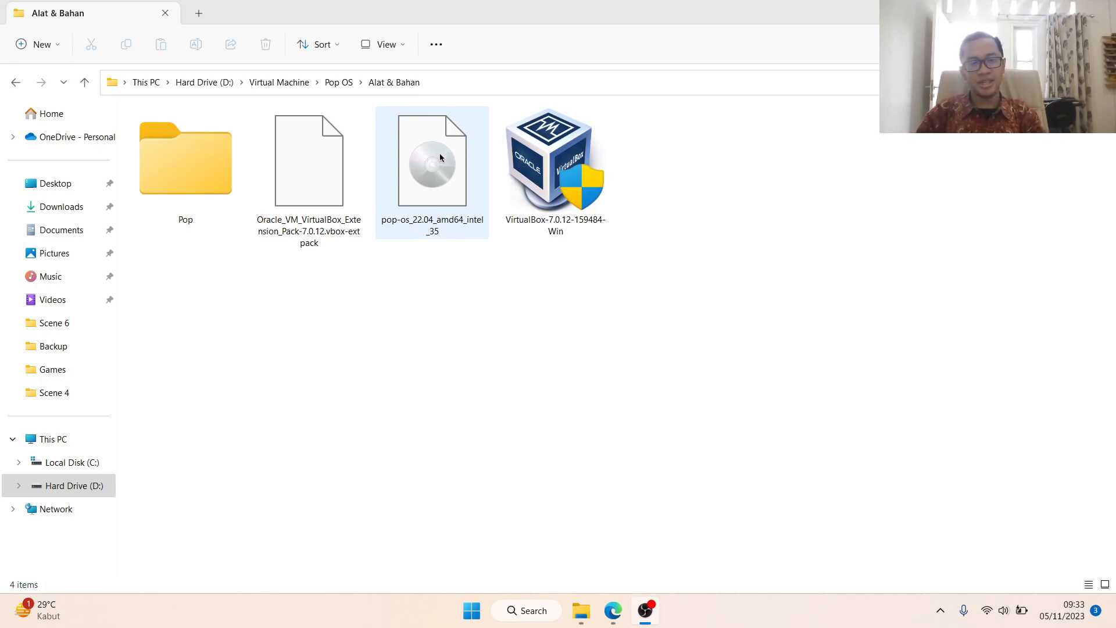
left_click_drag(667, 292, 294, 170)
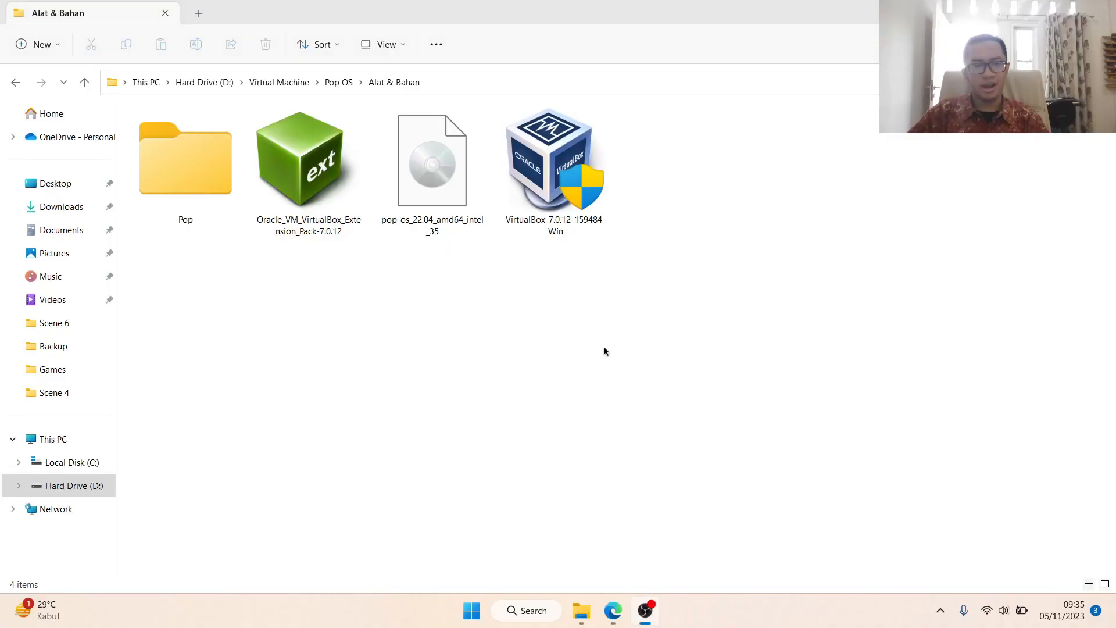
left_click(605, 351)
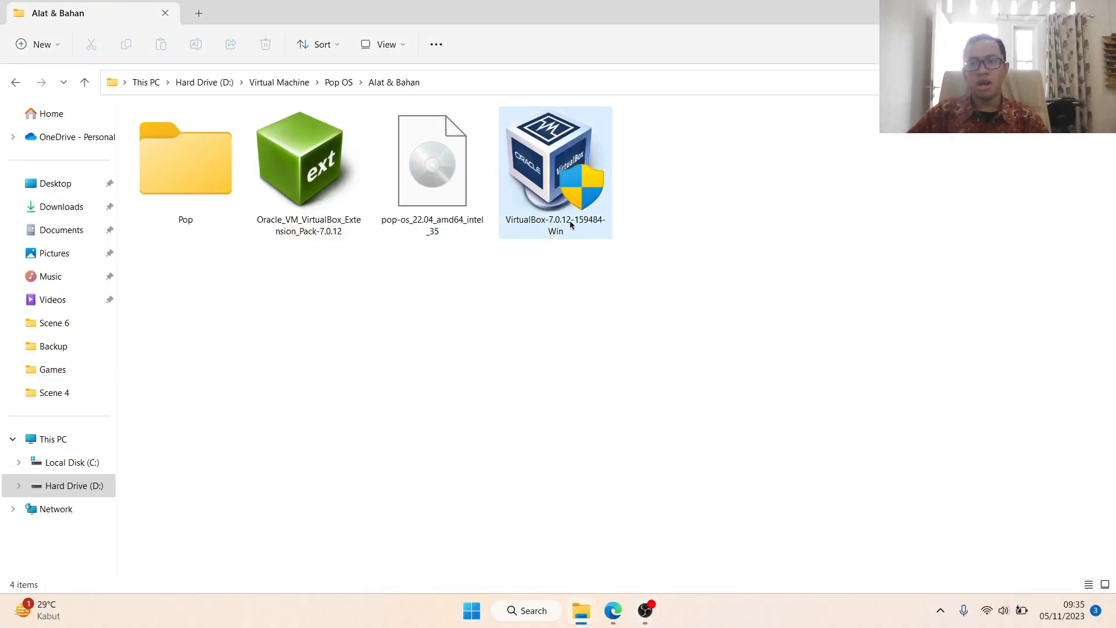
Step: Install VirtualBox 7.0.12 with the default features and location, proceeding despite the missing Python dependencies, and finish without launching it
left_click(586, 185)
double_click(576, 144)
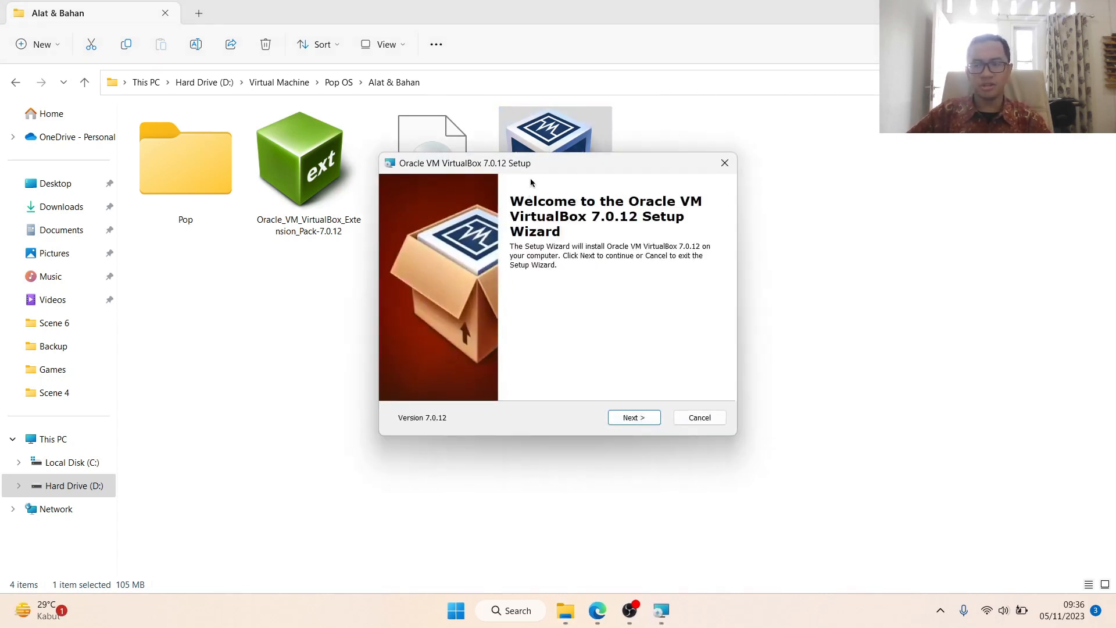
left_click(639, 417)
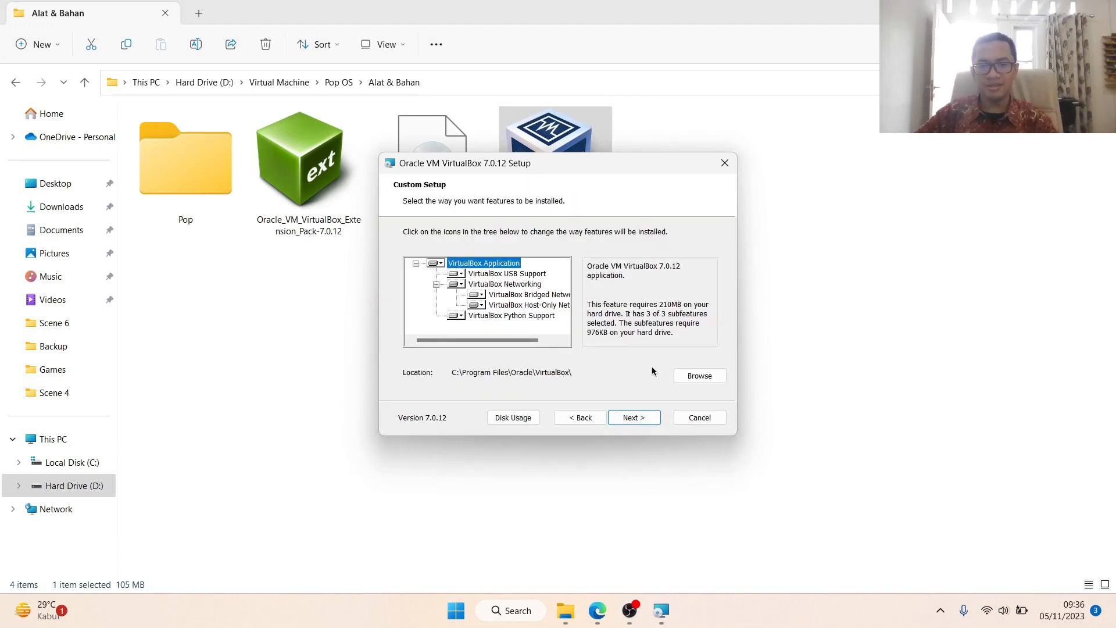
left_click(646, 419)
left_click(644, 419)
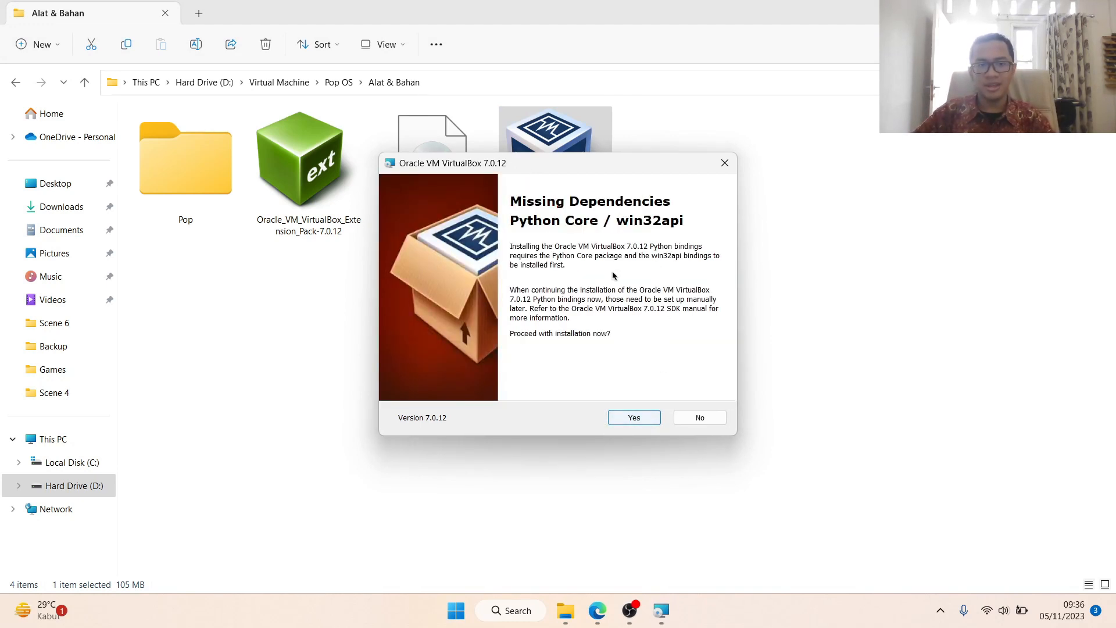
left_click(644, 419)
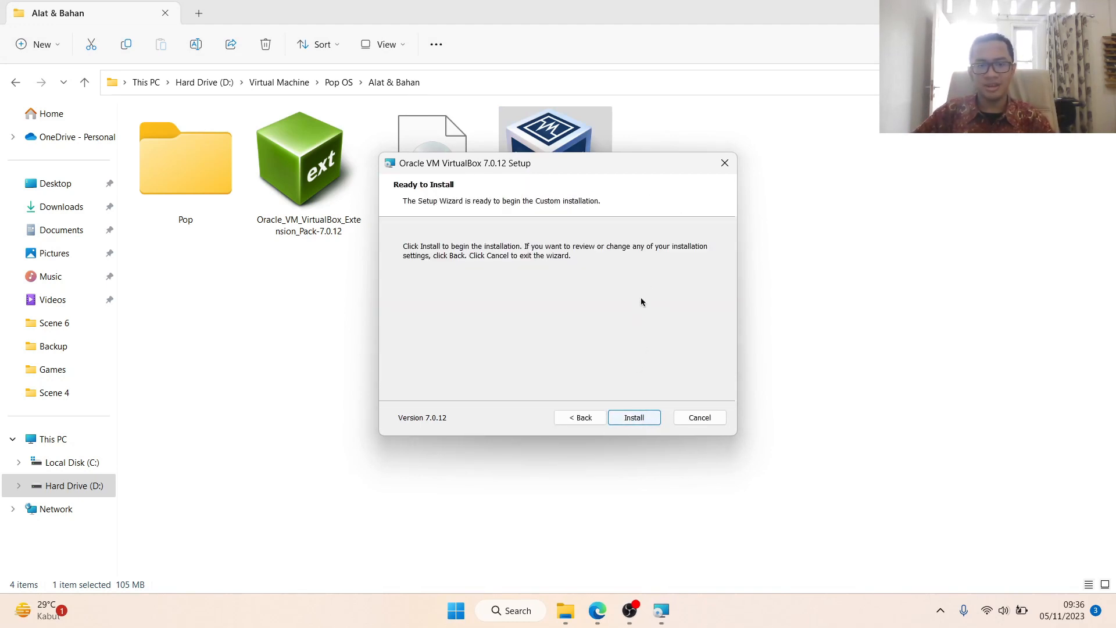
left_click(643, 418)
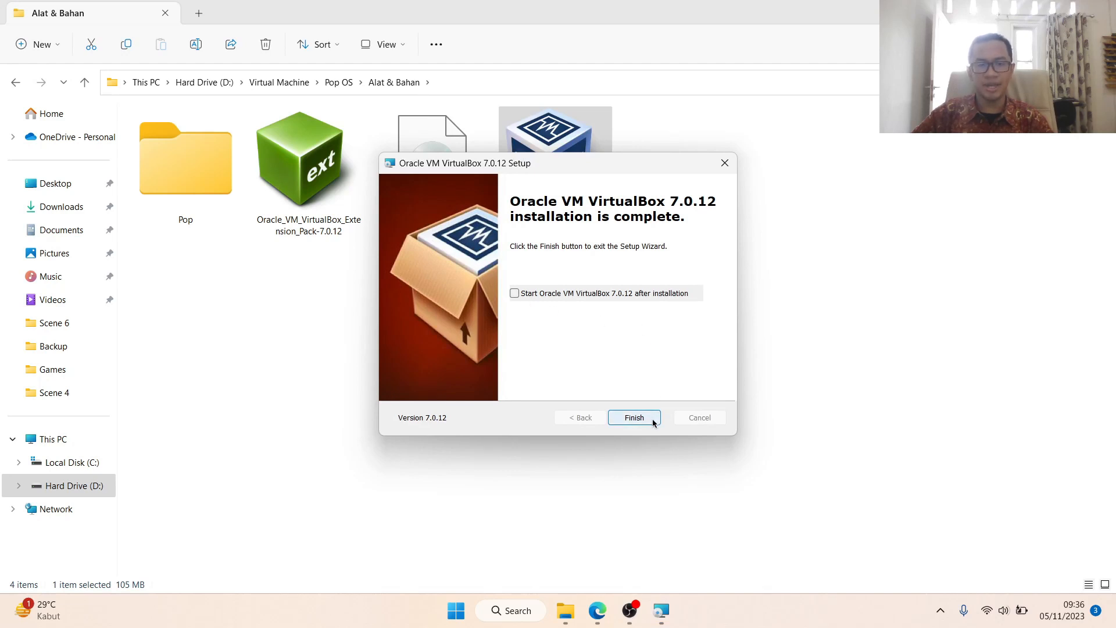
left_click(635, 418)
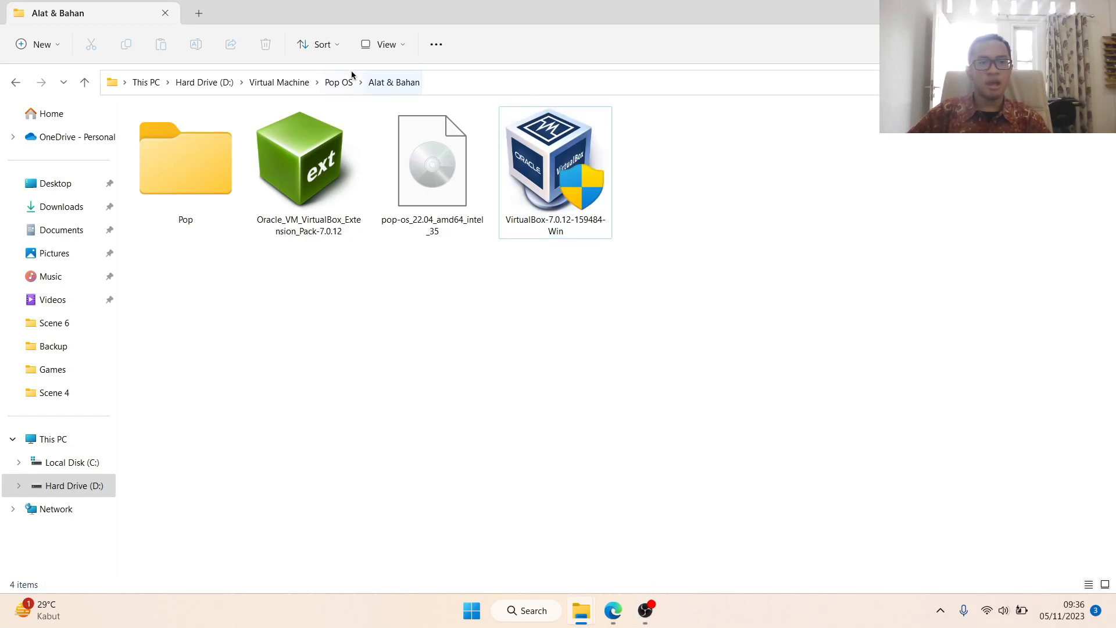
Step: Reinstall the VirtualBox Extension Pack 7.0.12 from its file in the Alat & Bahan folder and accept its license
left_click(283, 208)
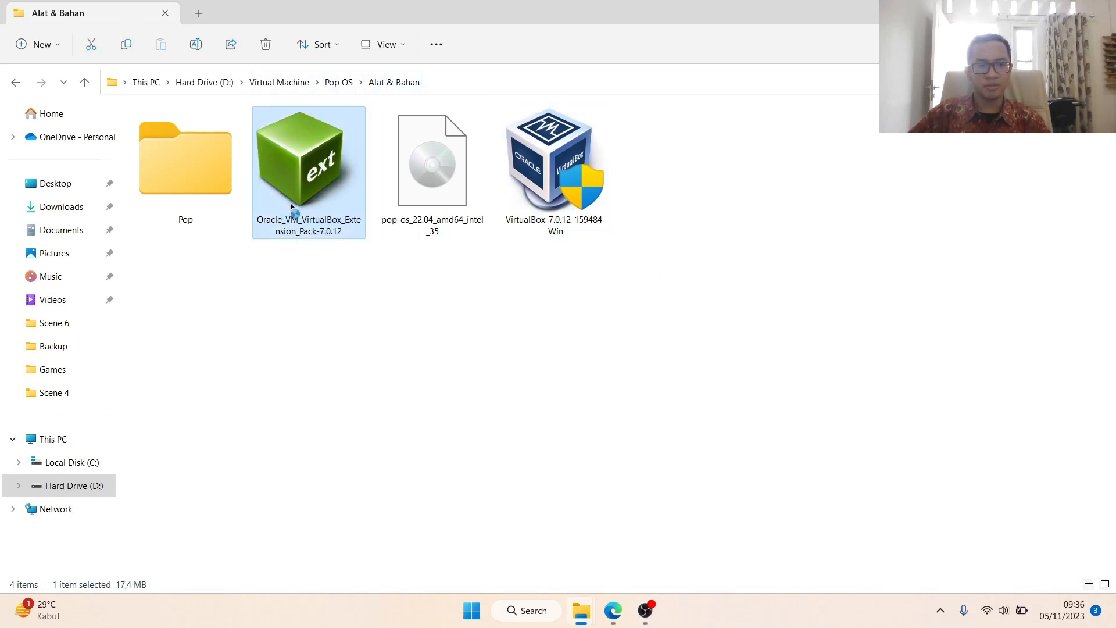
double_click(318, 181)
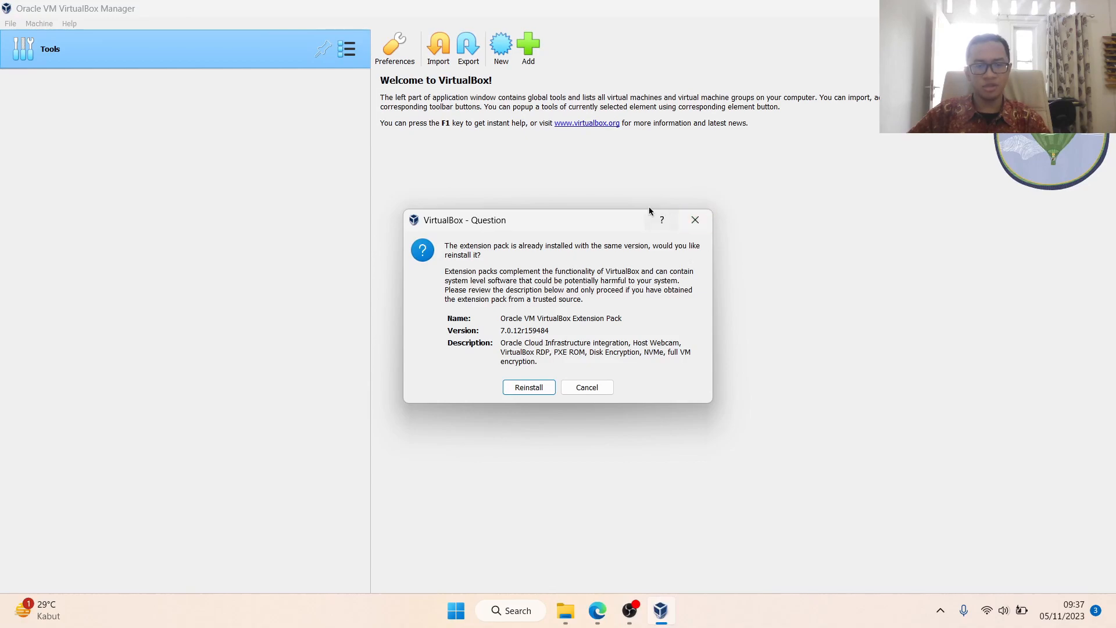
left_click(528, 387)
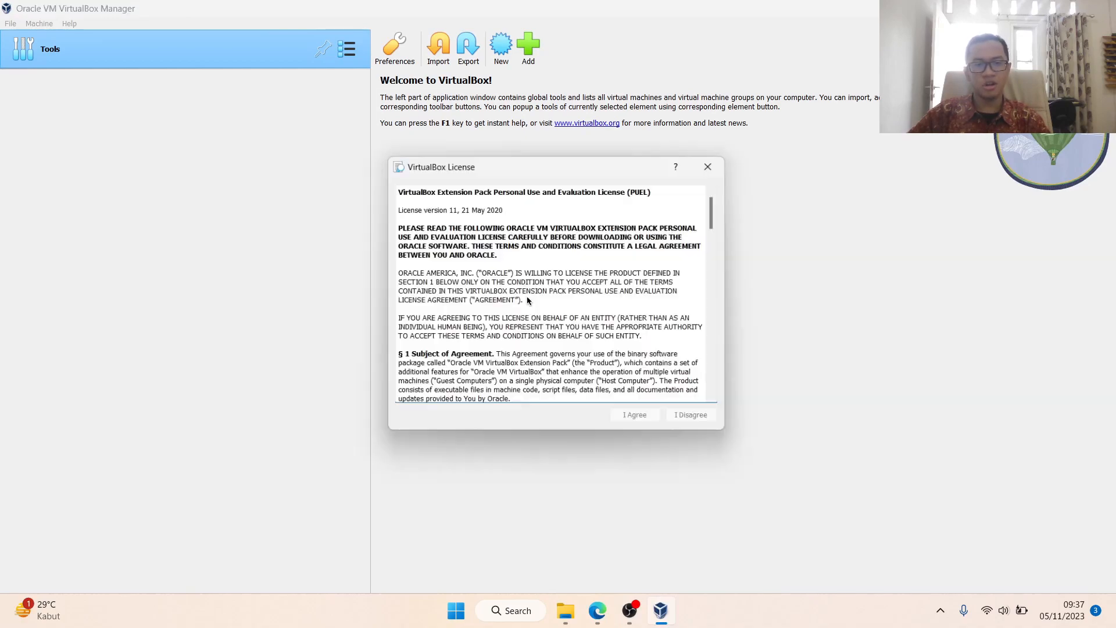
left_click_drag(719, 210, 719, 395)
left_click(635, 420)
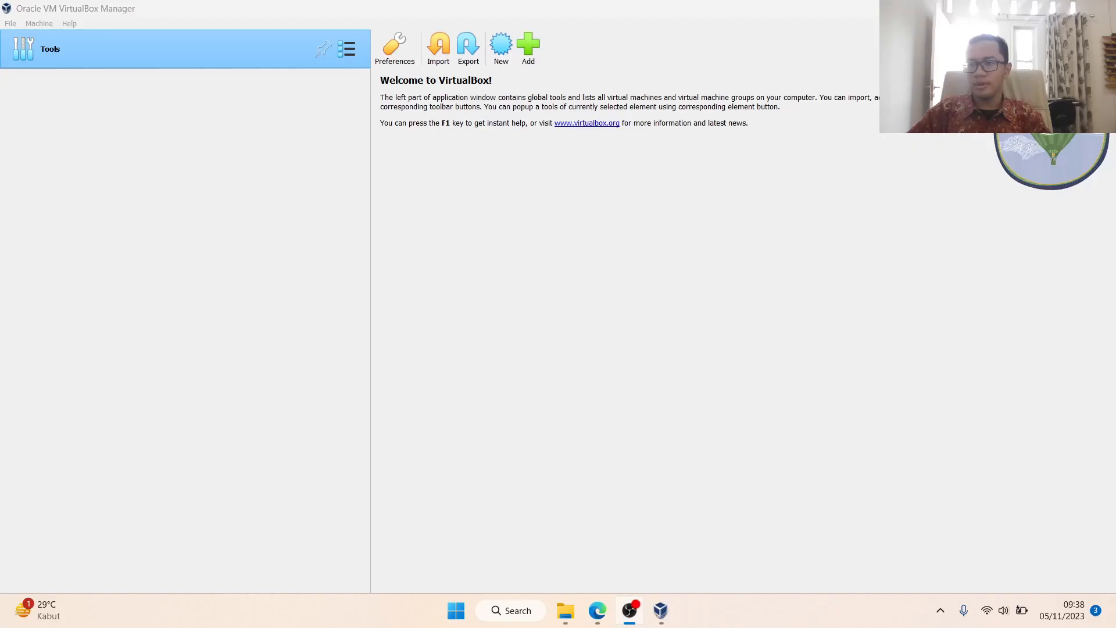
Step: Start creating a new virtual machine in VirtualBox Manager and name it Pop OS
key("alt+Tab")
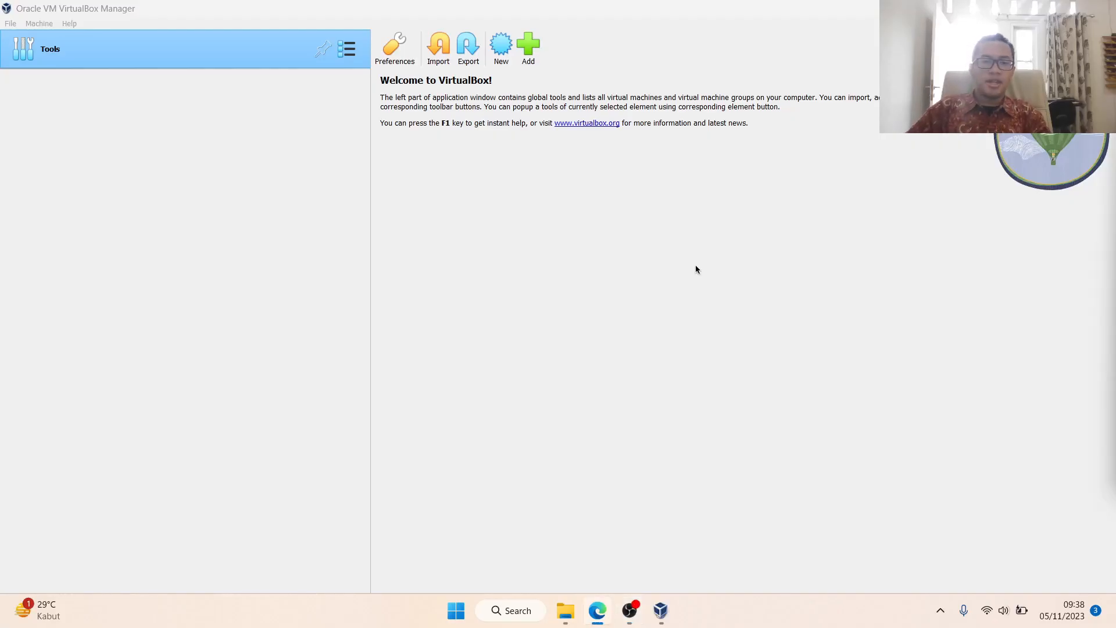
left_click(649, 268)
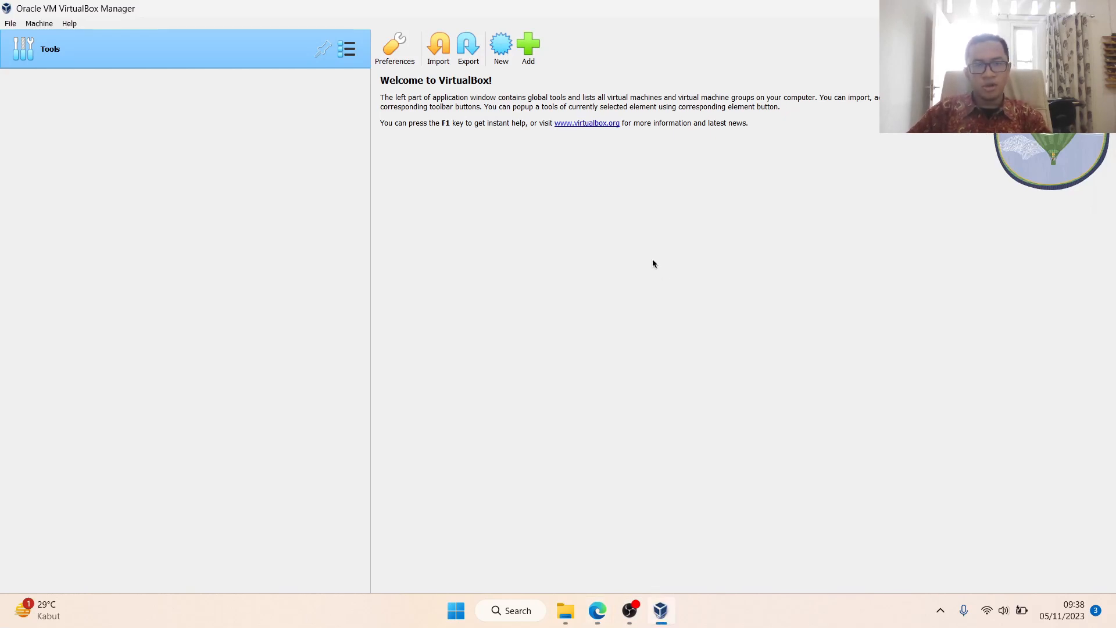
left_click(498, 46)
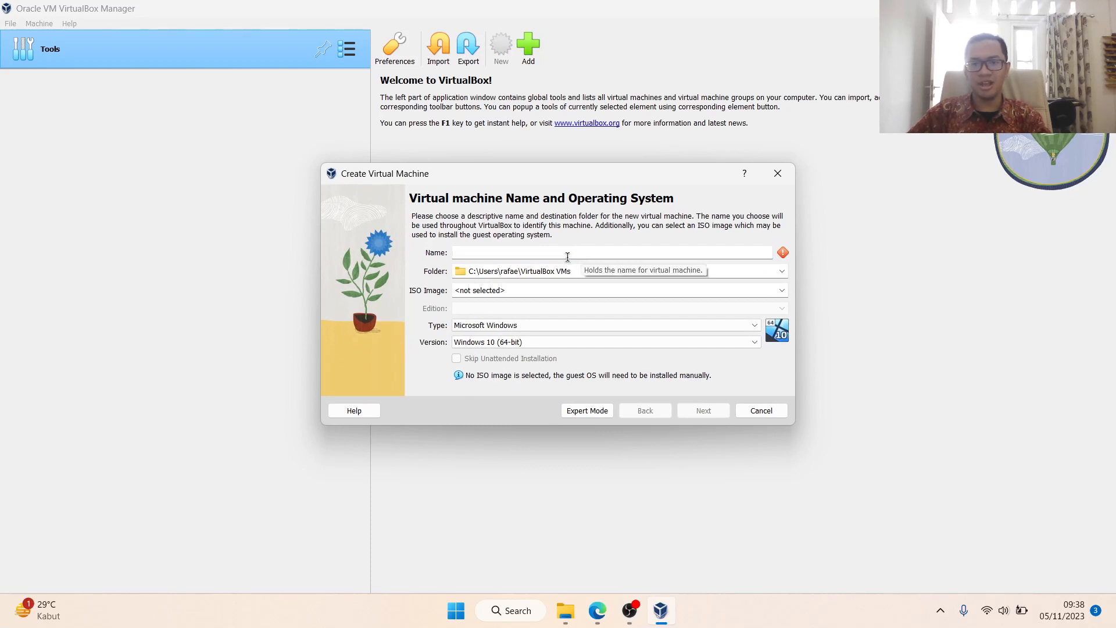
type("Pop OS")
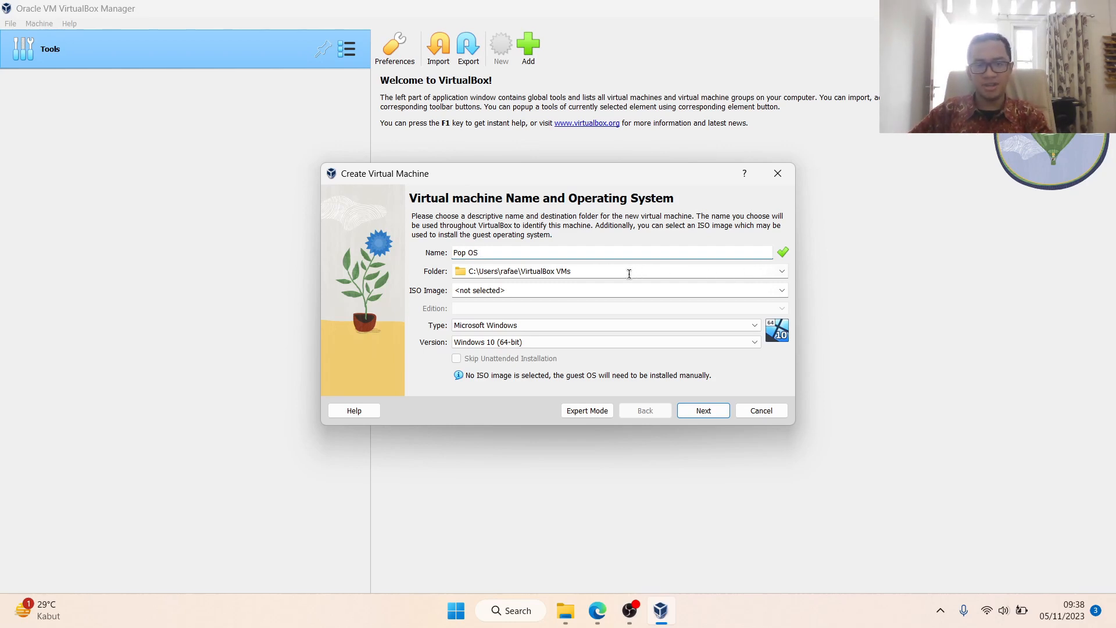
Step: Set the virtual machine's destination folder to D:\Virtual Machine\Pop OS\Alat & Bahan\Pop
left_click(781, 271)
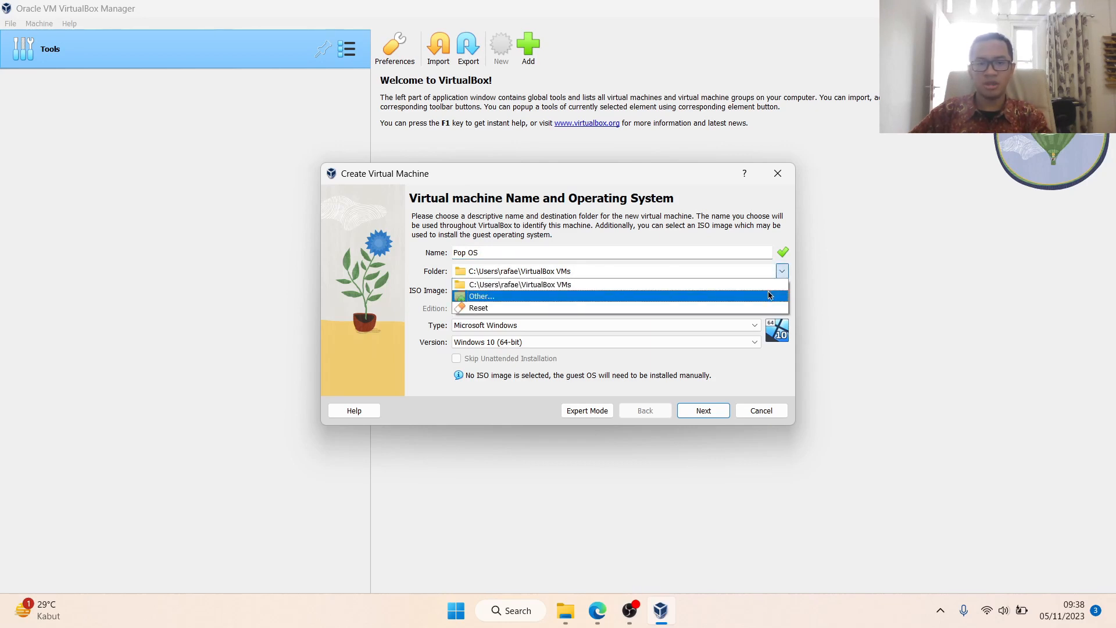
left_click(769, 295)
left_click_drag(480, 294, 402, 327)
scroll(402, 328, "down", 5)
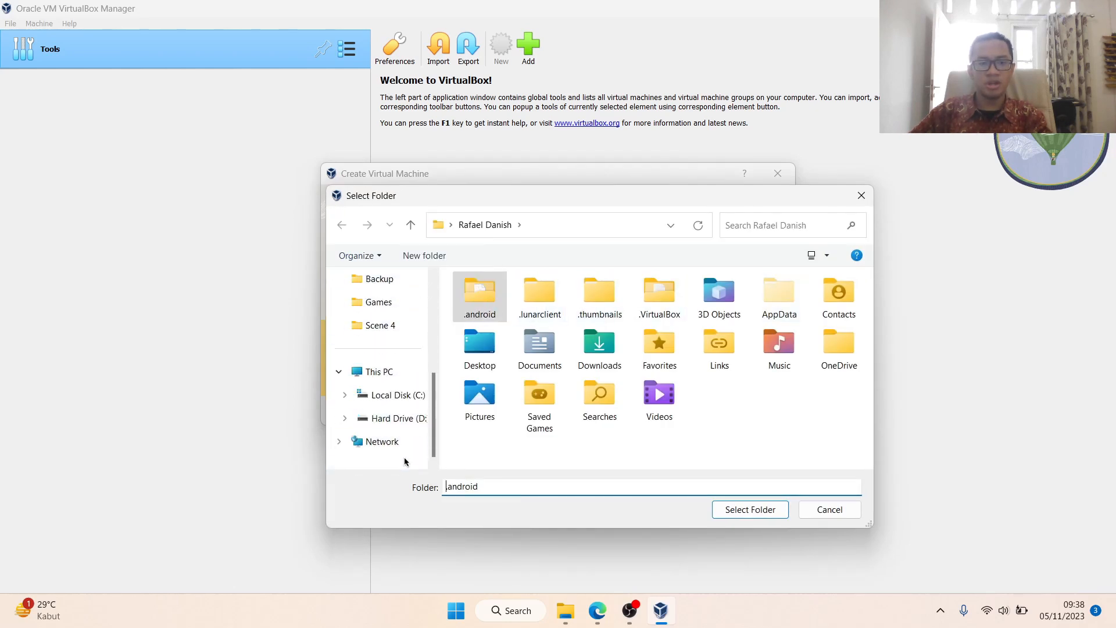
left_click(420, 431)
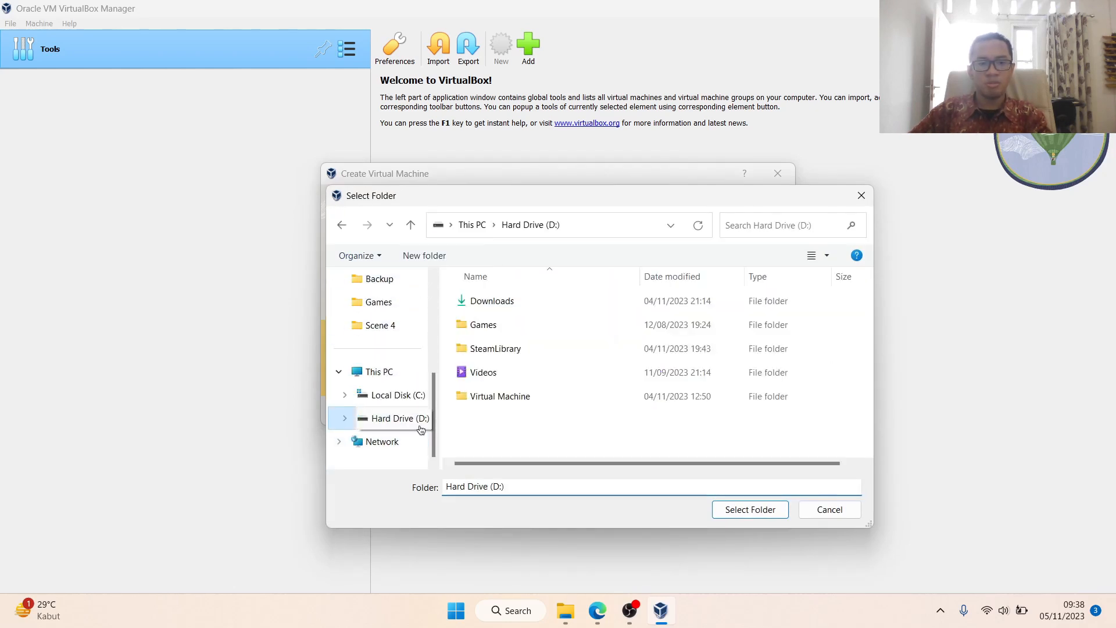
double_click(477, 400)
double_click(494, 301)
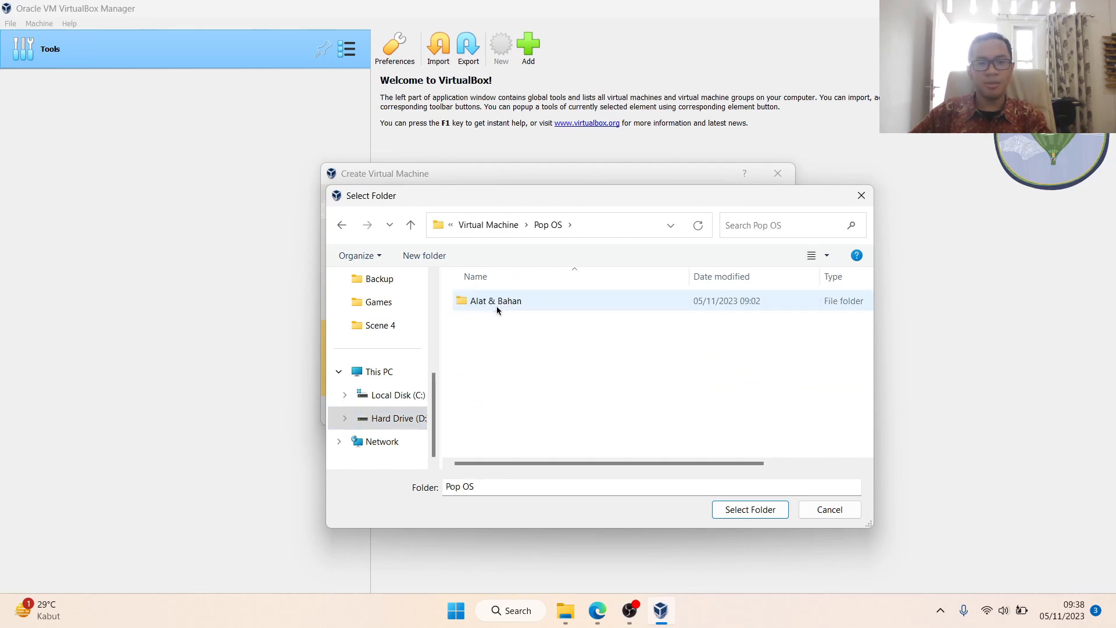
double_click(497, 302)
left_click(605, 309)
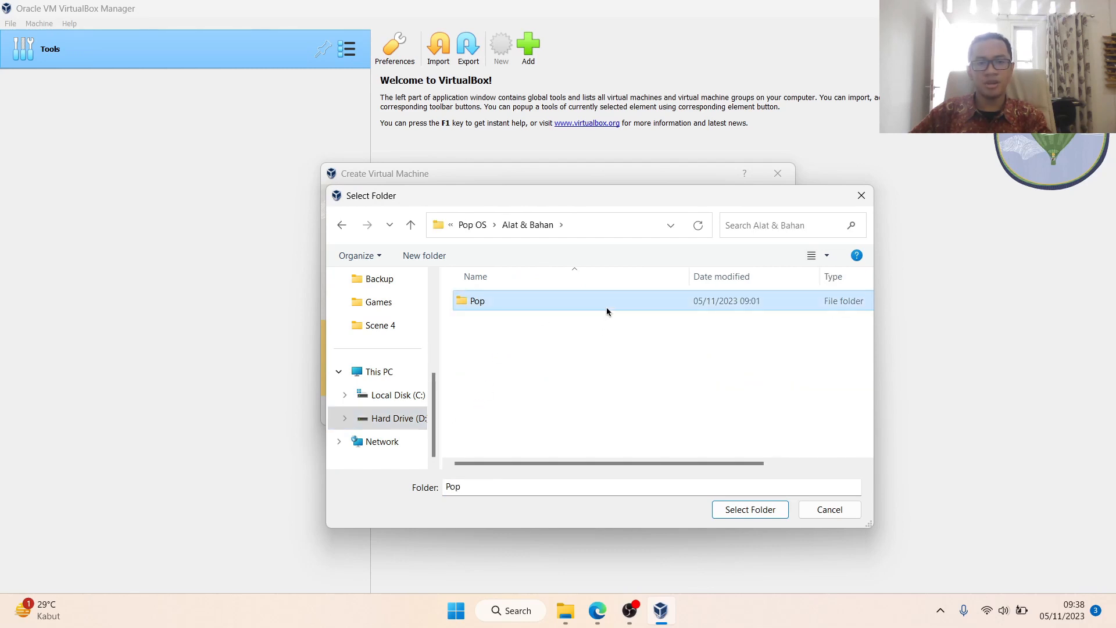
left_click(734, 503)
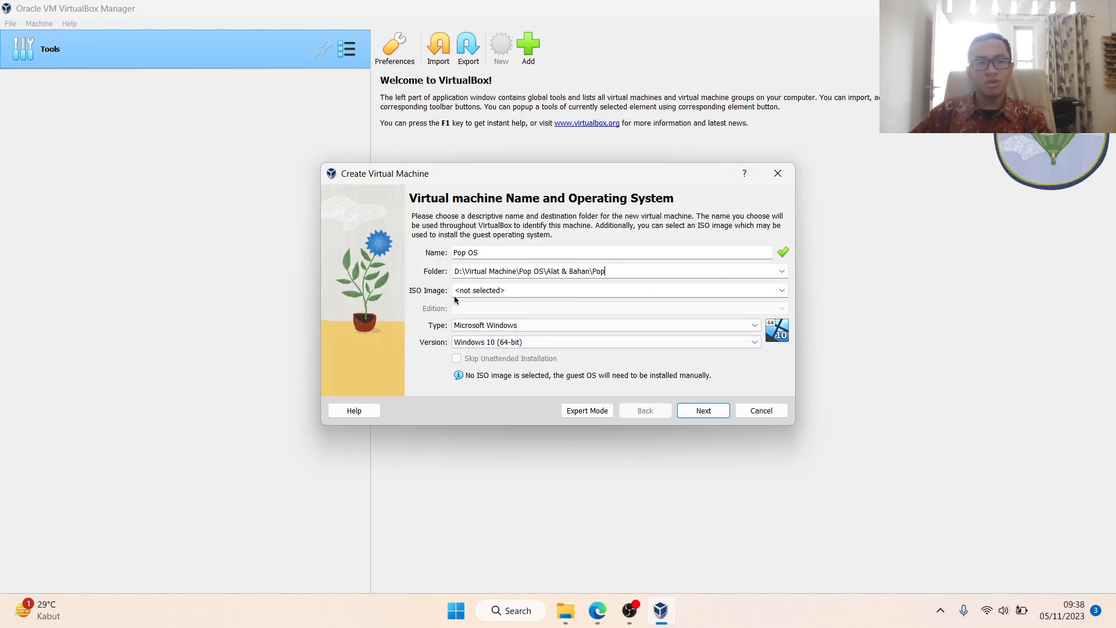
Step: Choose pop-os_22.04_amd64_intel_35.iso from the Alat & Bahan folder as the ISO image and continue to the hardware settings
left_click(782, 291)
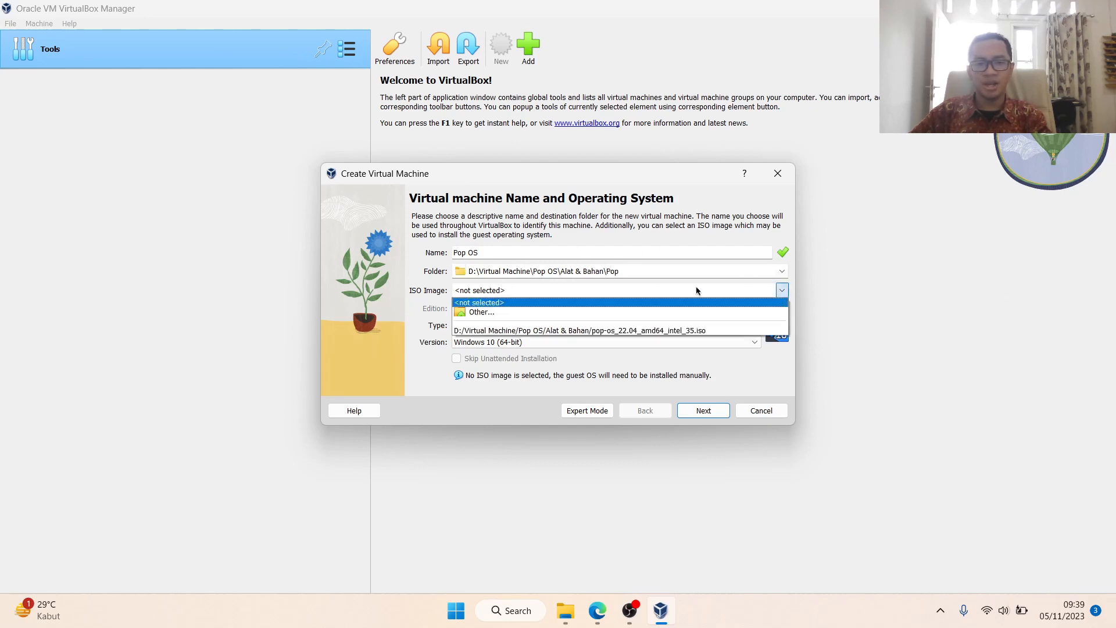
left_click(485, 312)
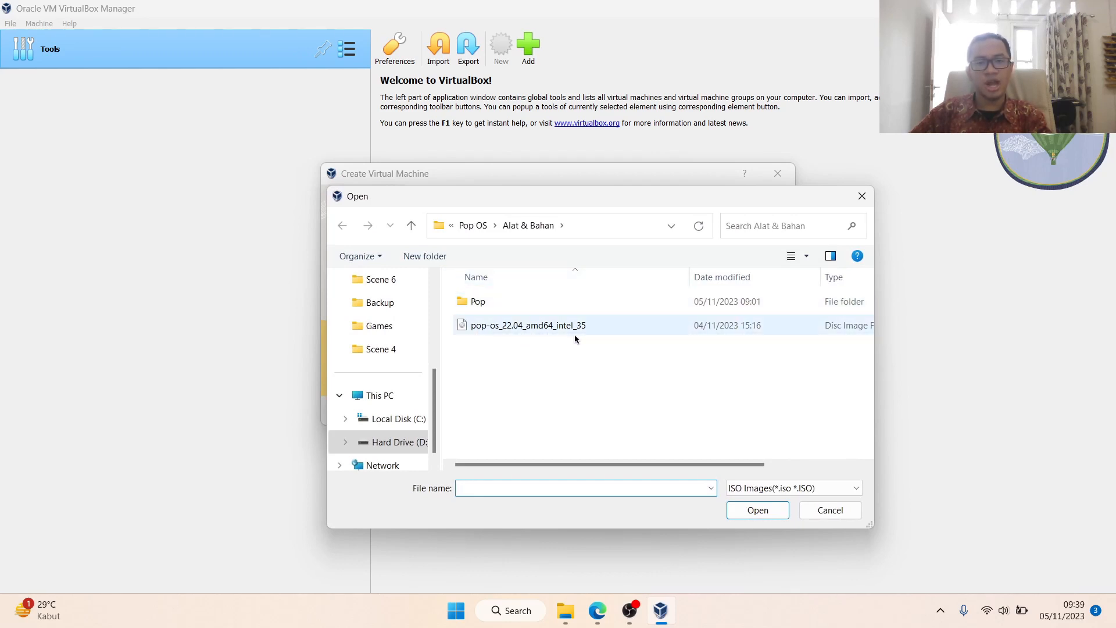
left_click(511, 329)
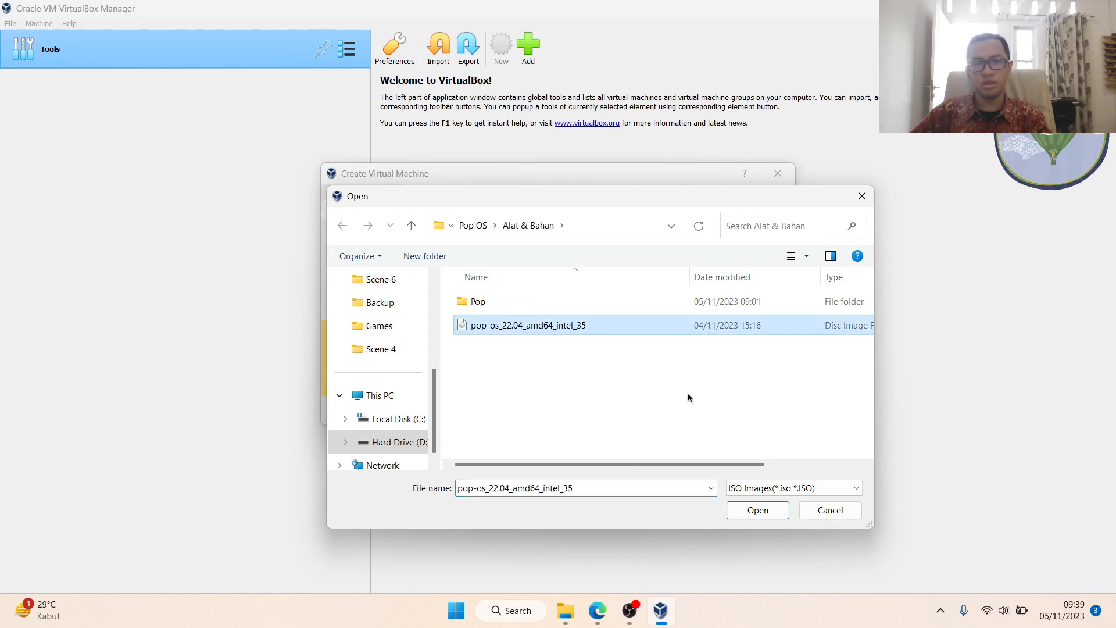
left_click(756, 511)
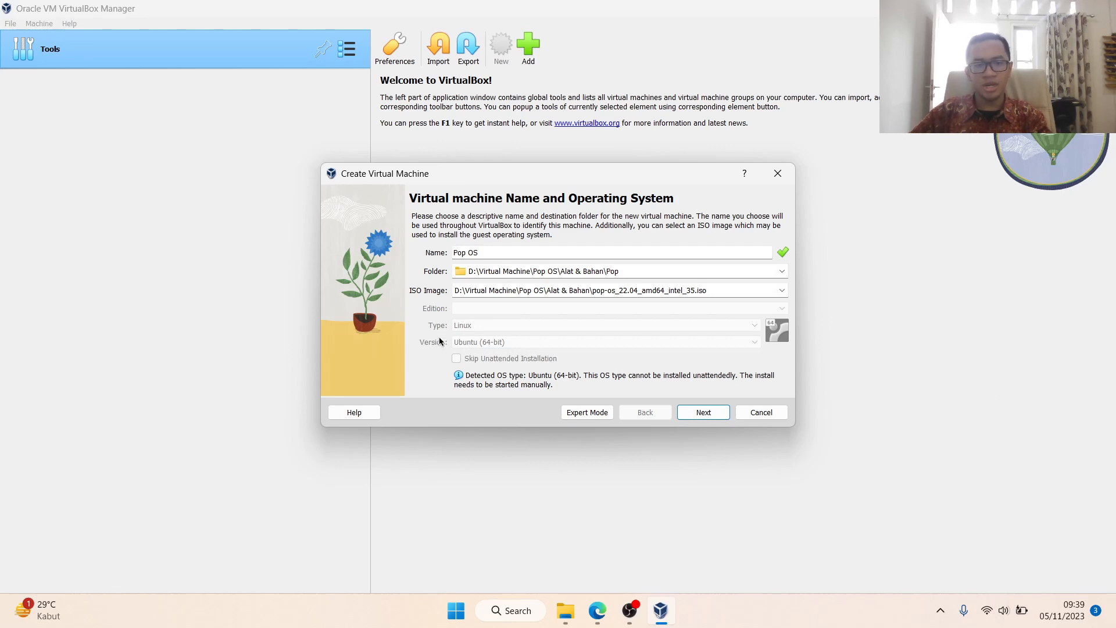
left_click(718, 413)
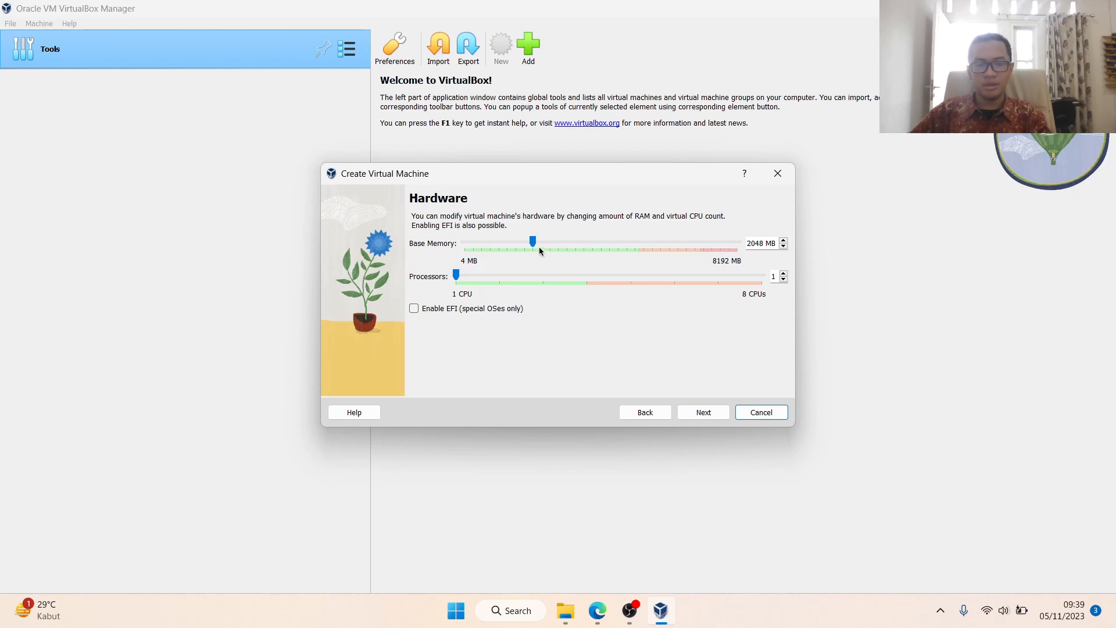
Step: Examine the host's memory and CPU performance details in Task Manager, then return to the virtual machine's hardware settings
right_click(456, 610)
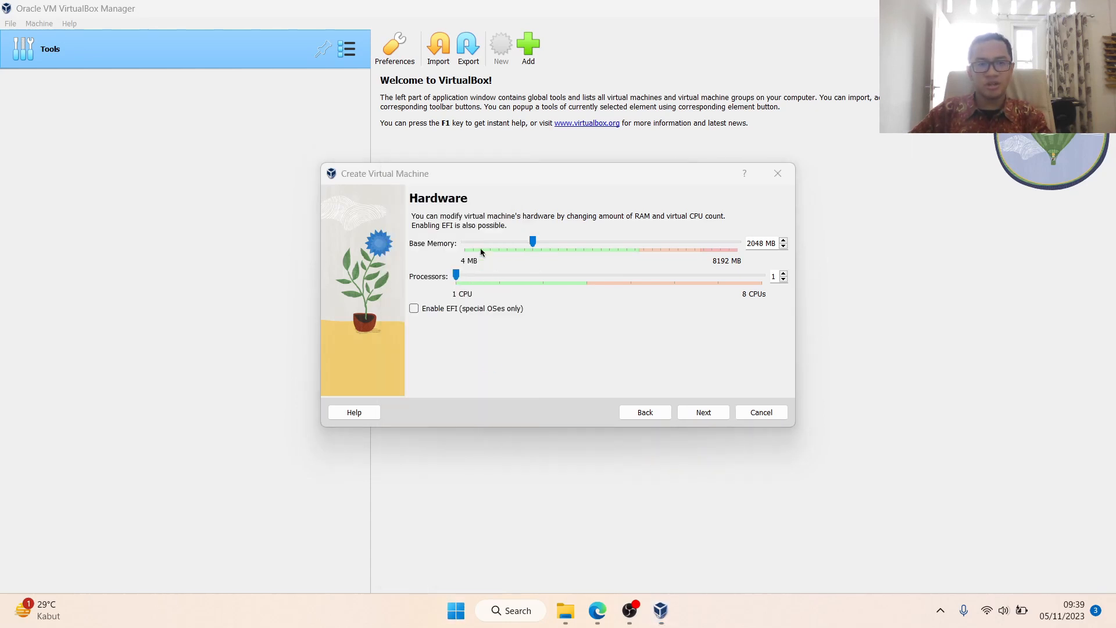
key("ctrl+shift+Escape")
left_click(190, 148)
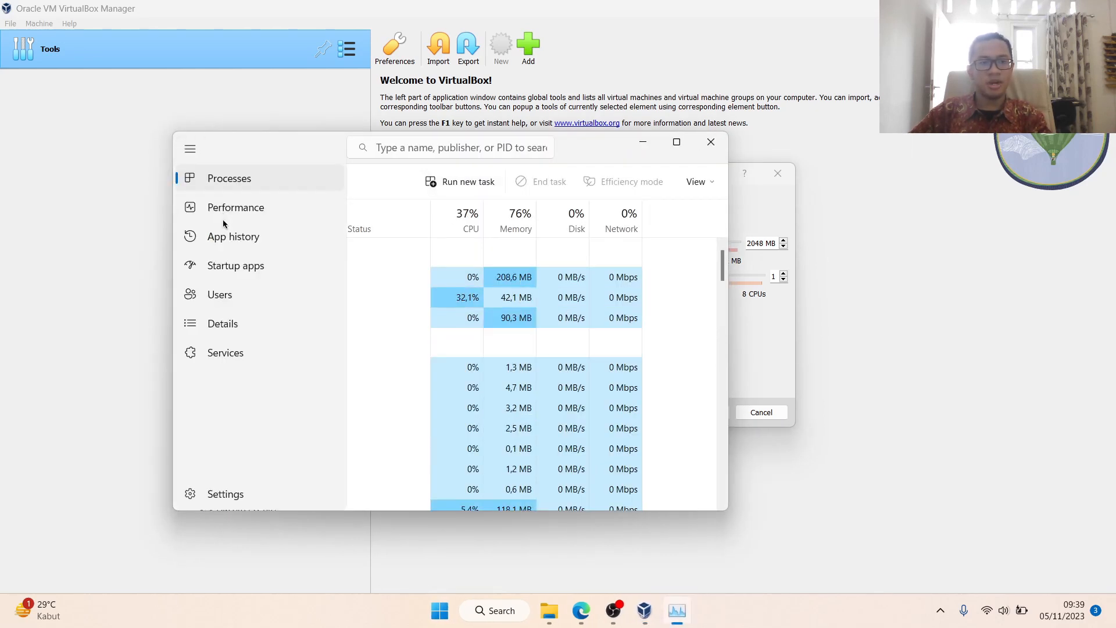
left_click(221, 211)
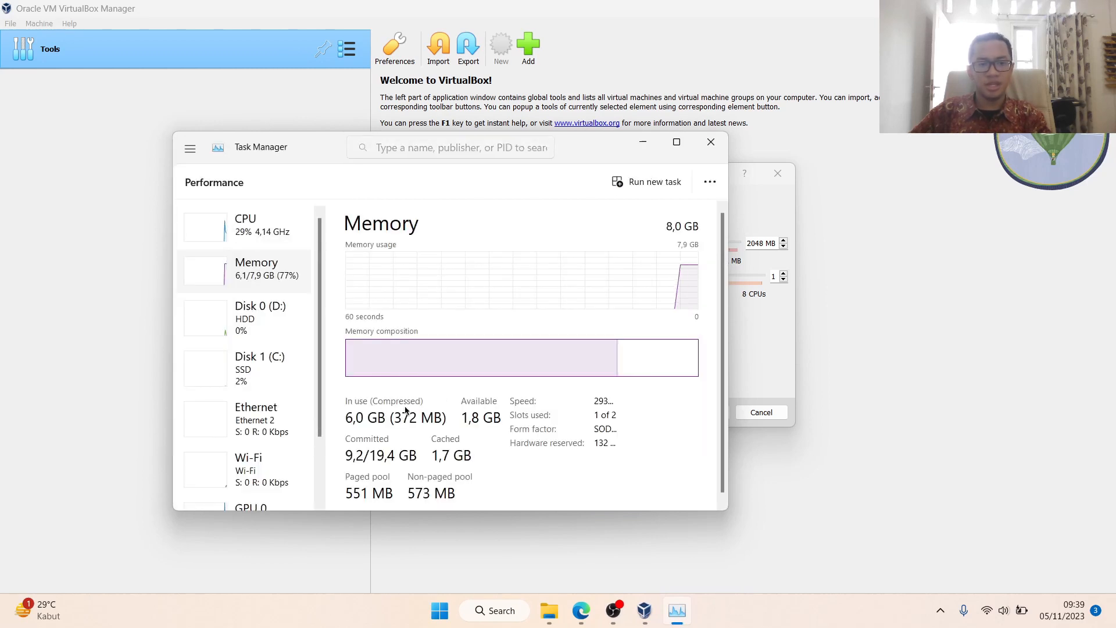
scroll(282, 396, "down", 1)
scroll(278, 411, "up", 1)
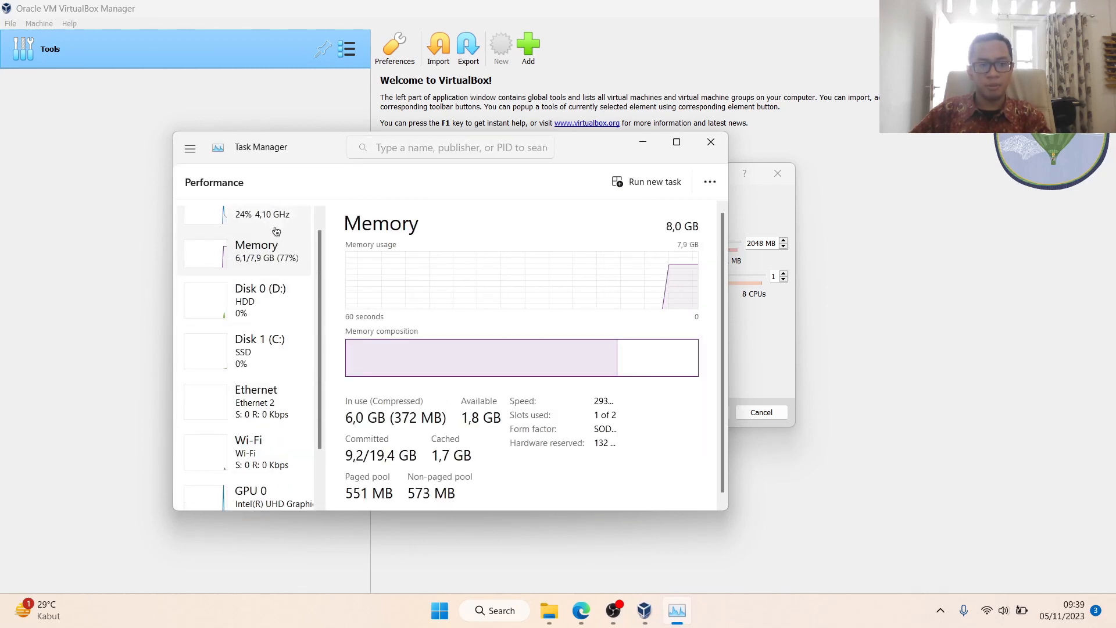
left_click(262, 215)
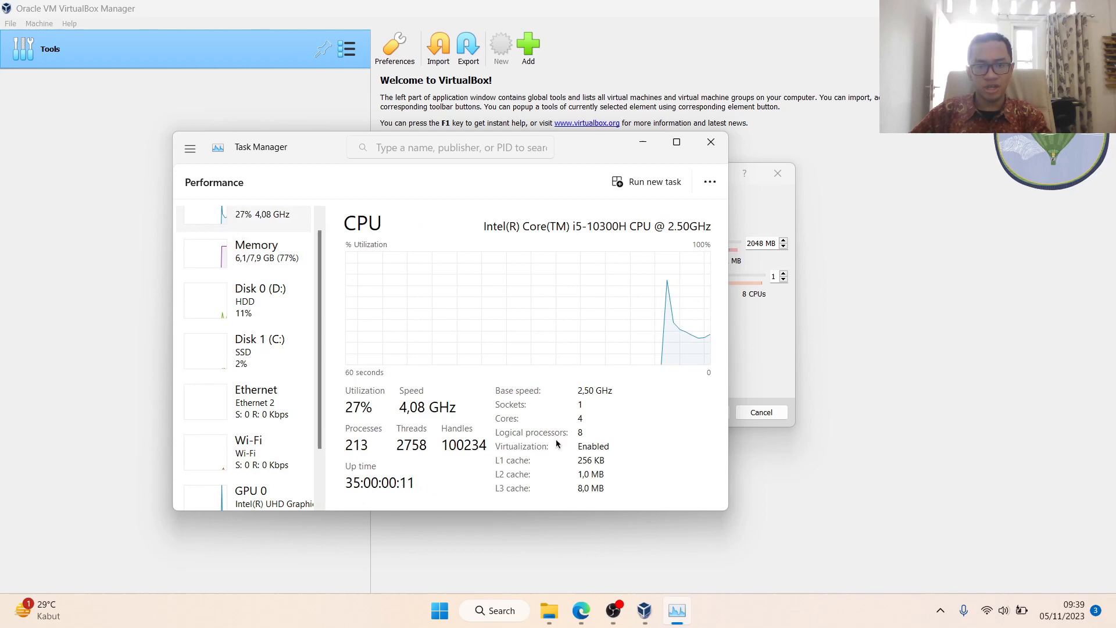
left_click(643, 143)
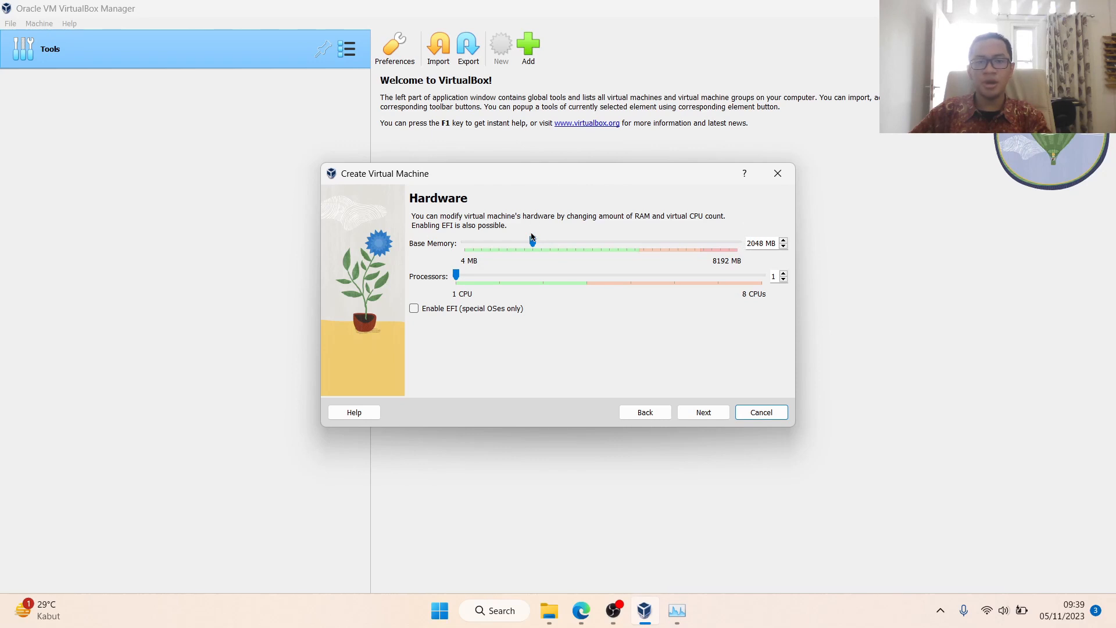
Step: Give the virtual machine 4096 MB of base memory and 4 processors, and continue to the virtual hard disk settings
left_click_drag(532, 242, 602, 246)
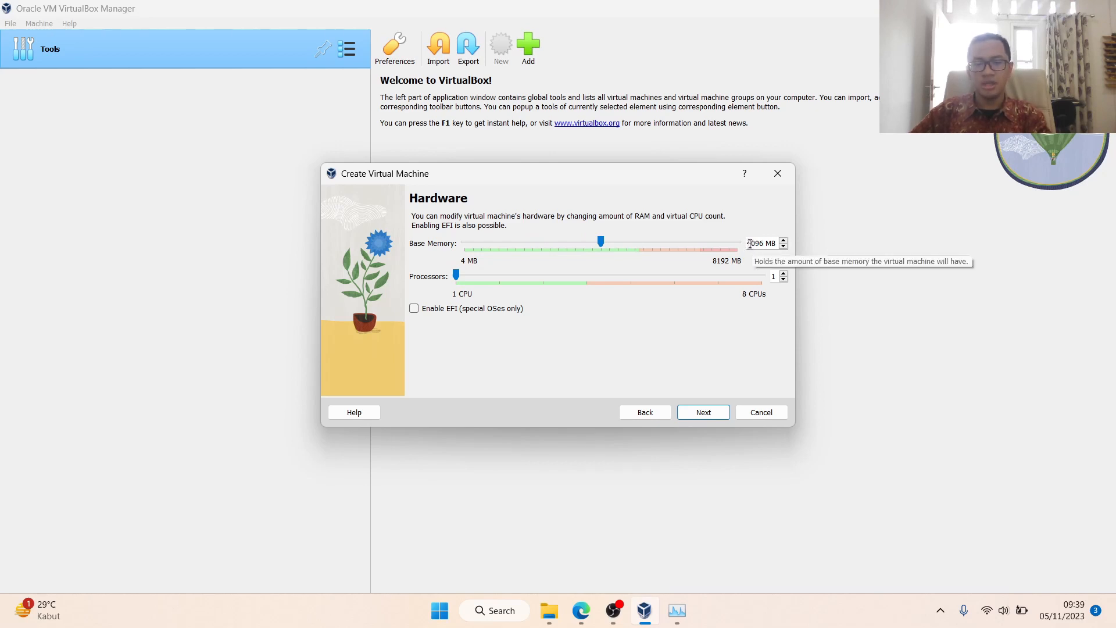
left_click_drag(670, 174, 653, 175)
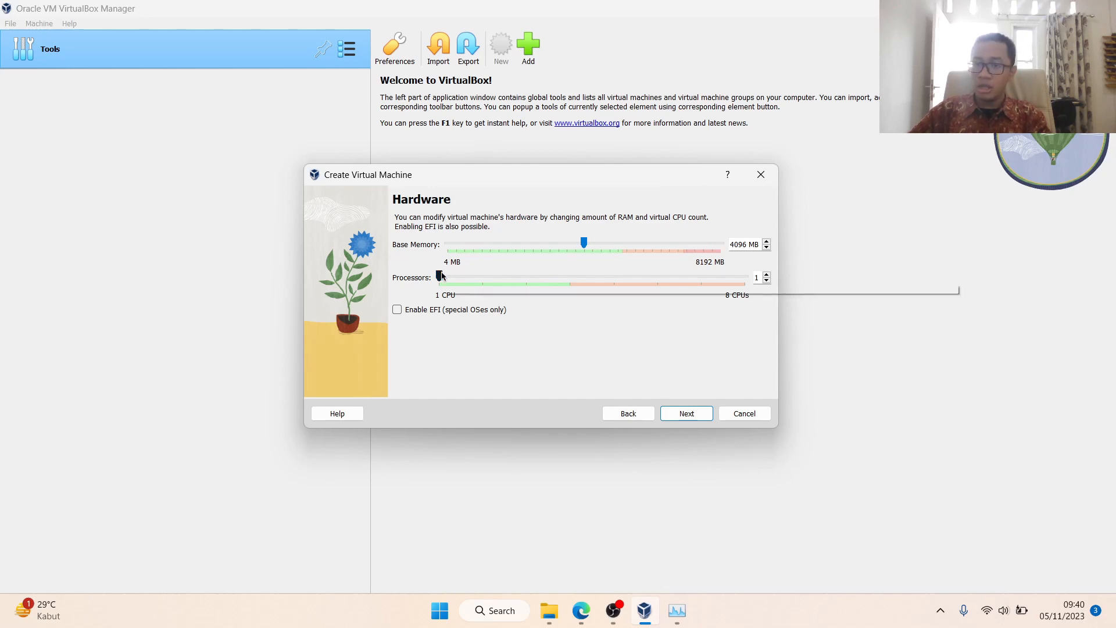
left_click_drag(553, 278, 557, 282)
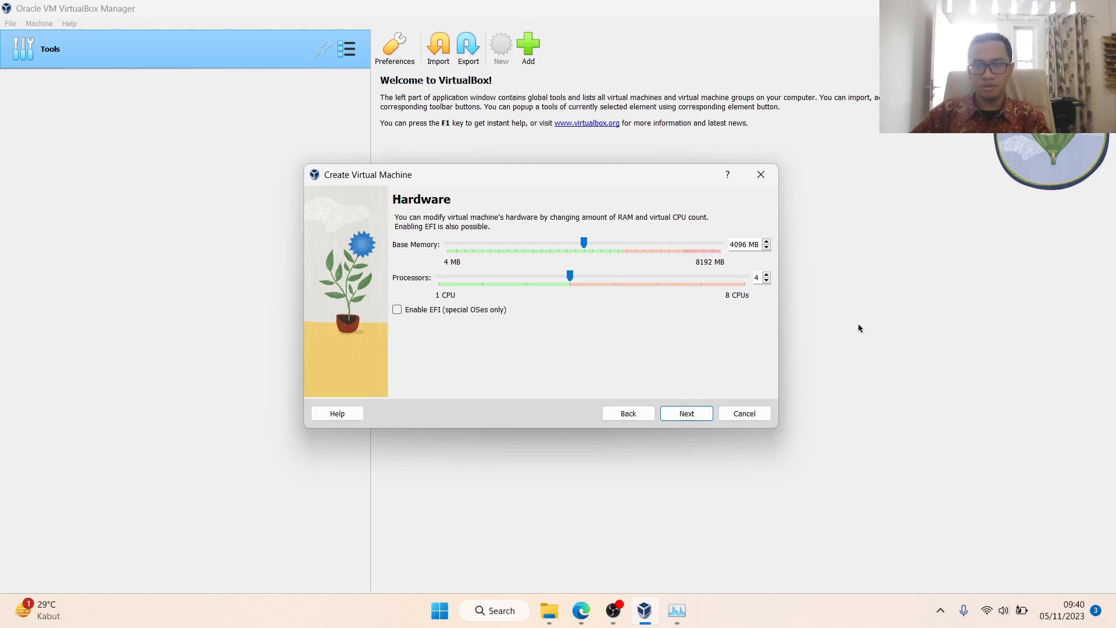
left_click(684, 414)
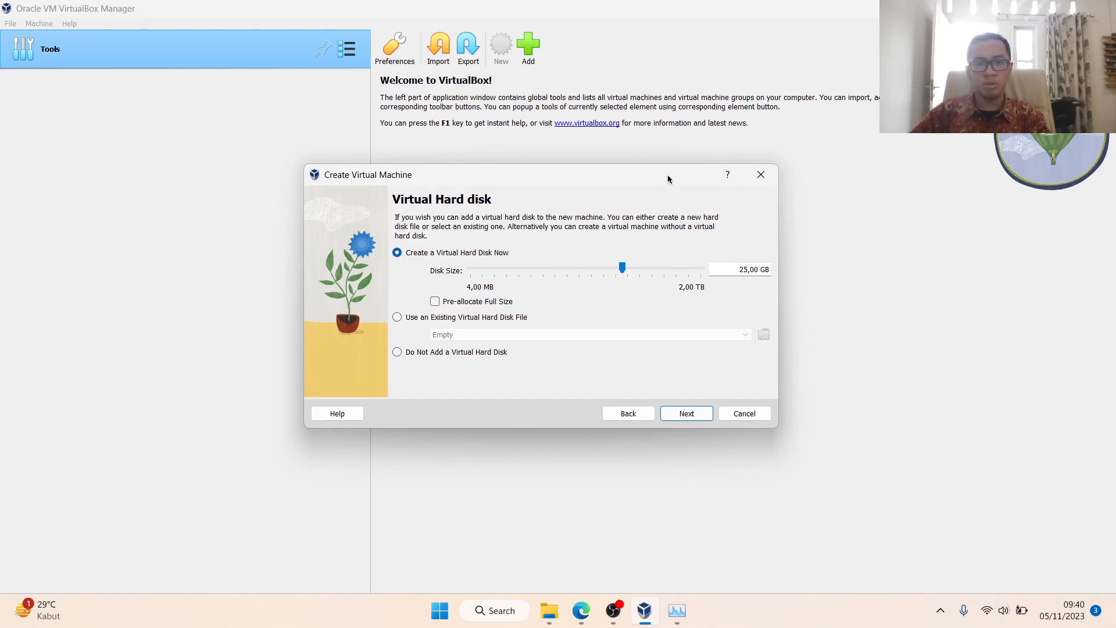
Step: Accept a new 25 GB virtual hard disk without pre-allocation, review the configuration summary, and finish creating the virtual machine
left_click_drag(668, 175, 677, 164)
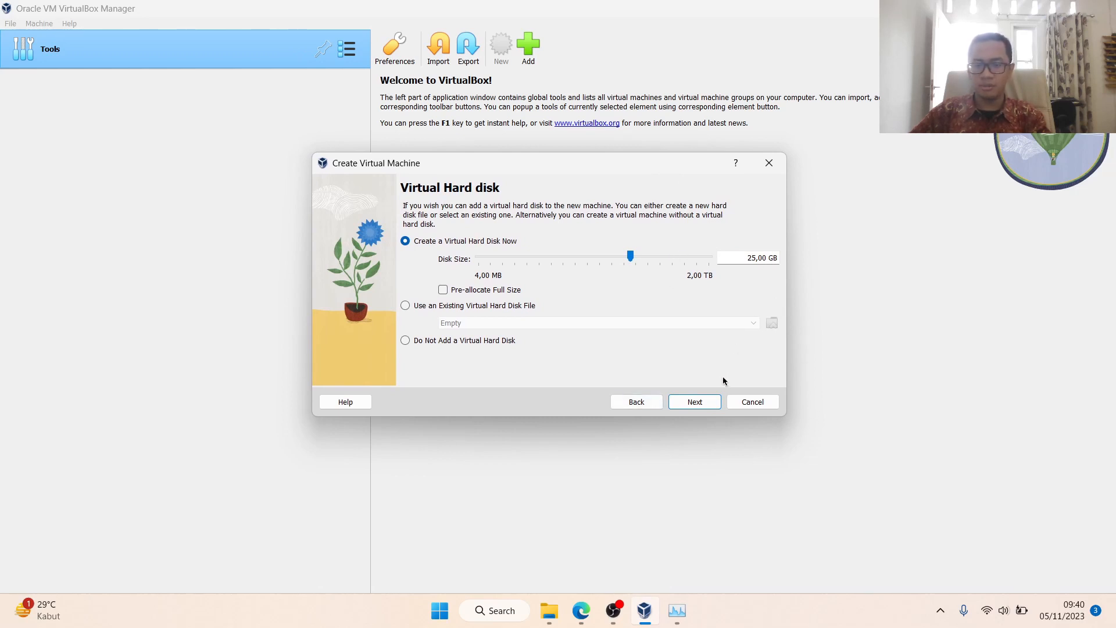
left_click(708, 405)
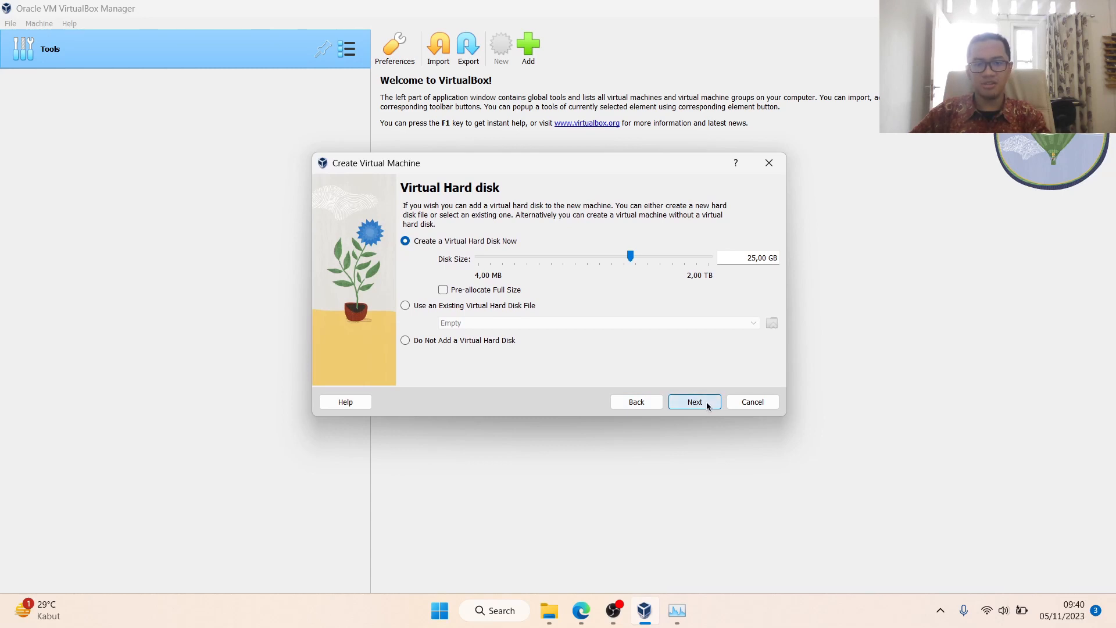
scroll(633, 344, "down", 1)
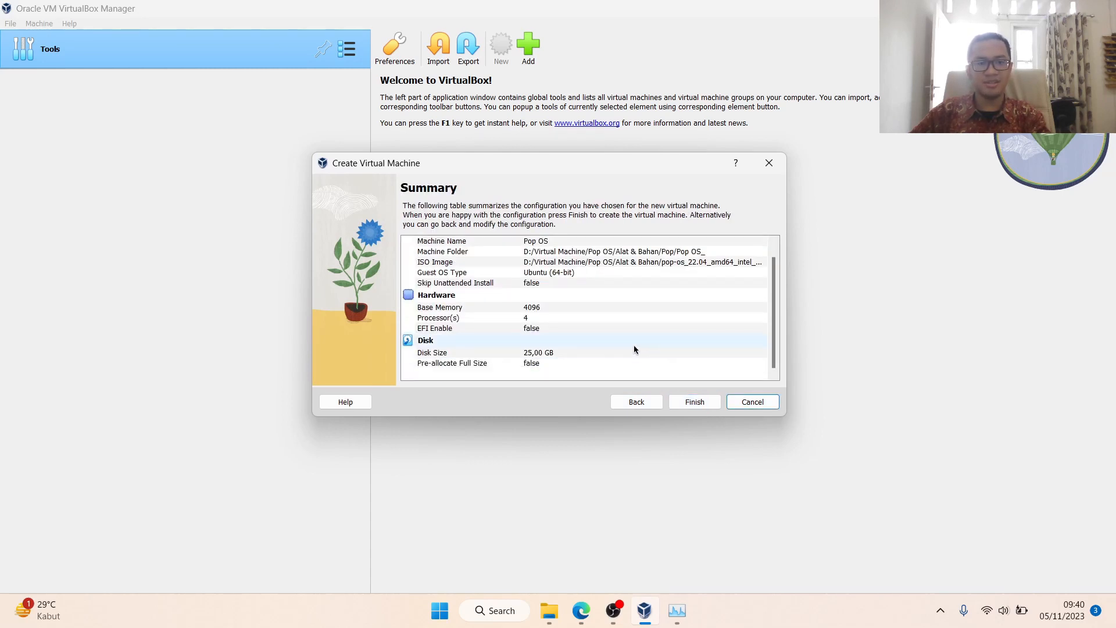
left_click(687, 402)
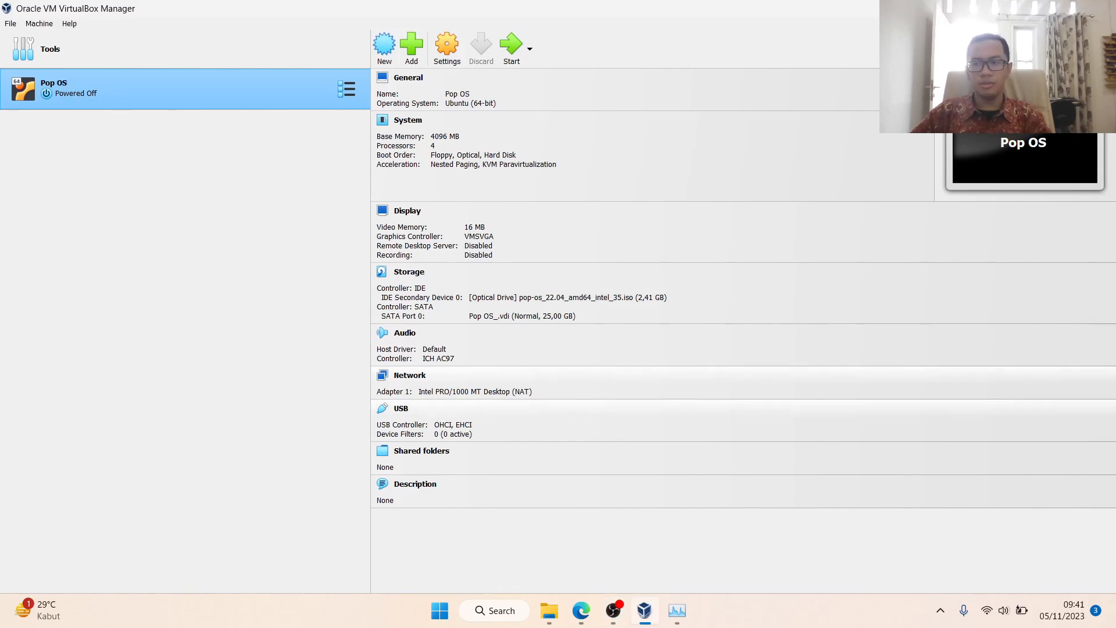
Step: Open the Pop OS machine's settings and set both Shared Clipboard and Drag'n'Drop to Bidirectional
left_click(1115, 407)
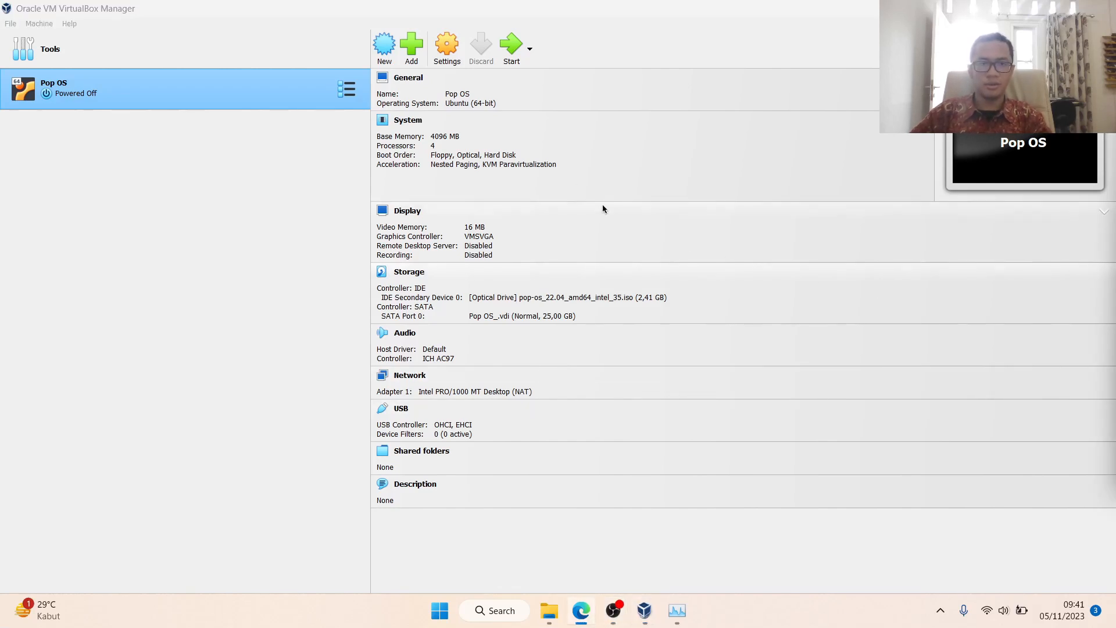
left_click(456, 59)
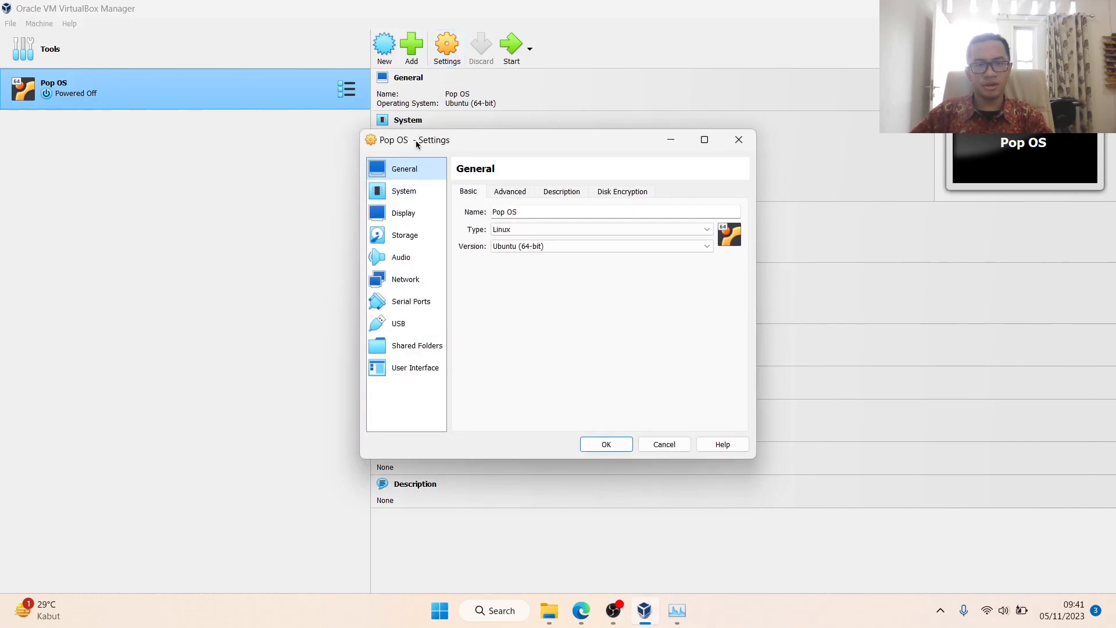
left_click(512, 193)
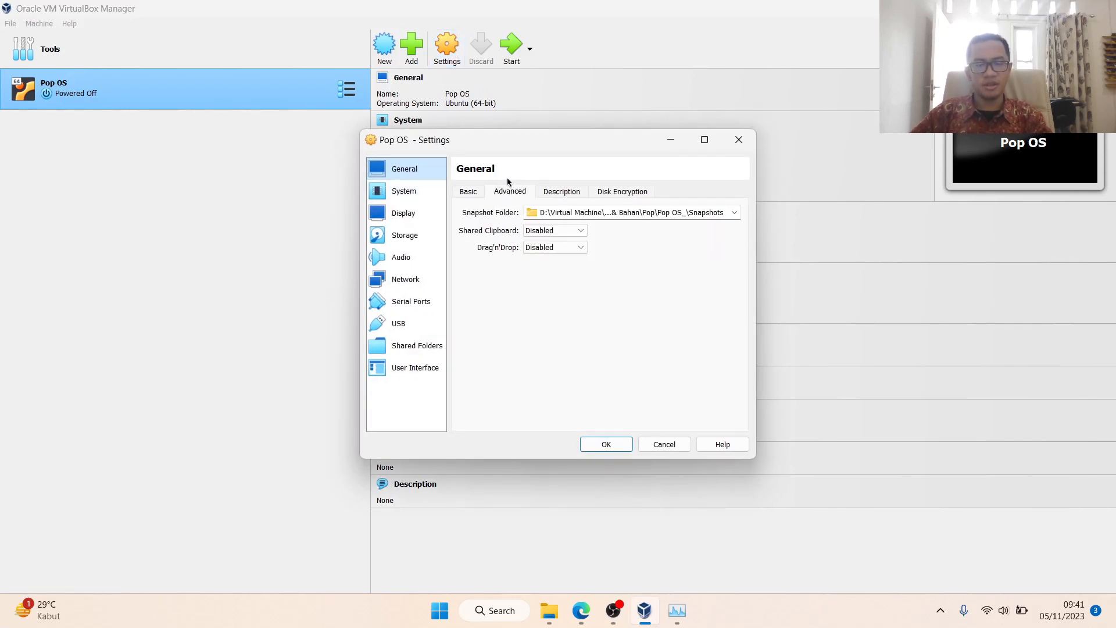
left_click(554, 232)
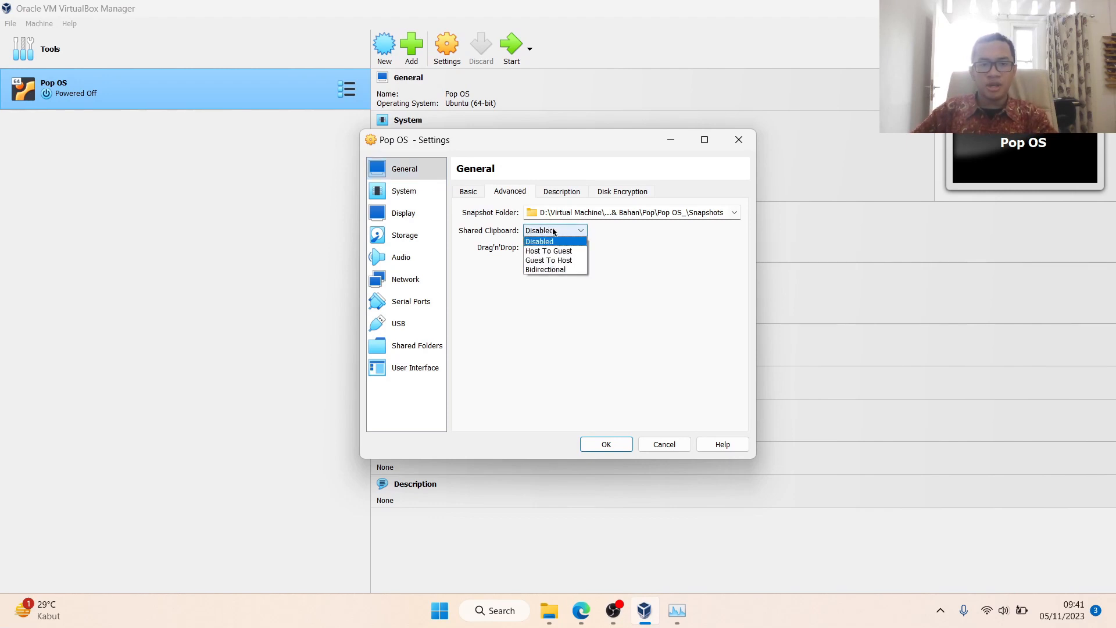
left_click(574, 269)
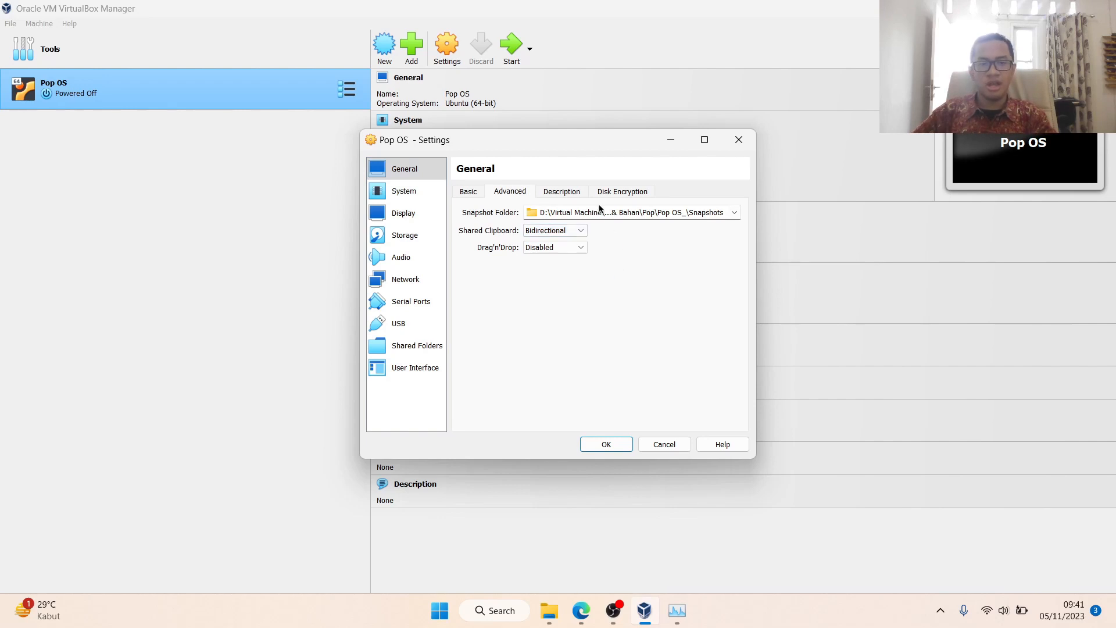
left_click(544, 248)
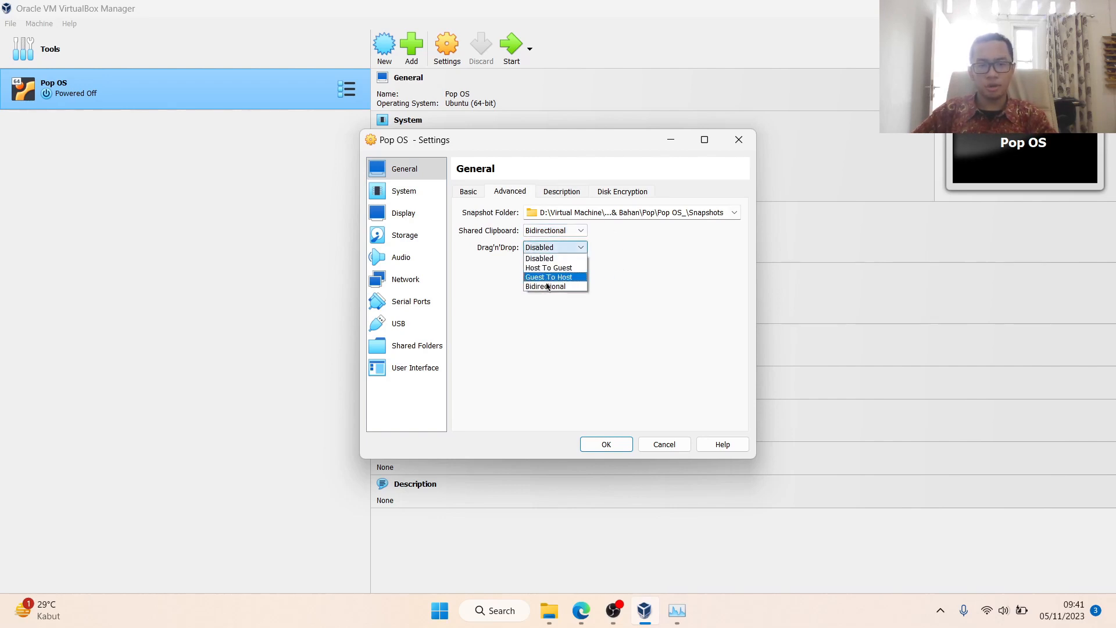
left_click(550, 286)
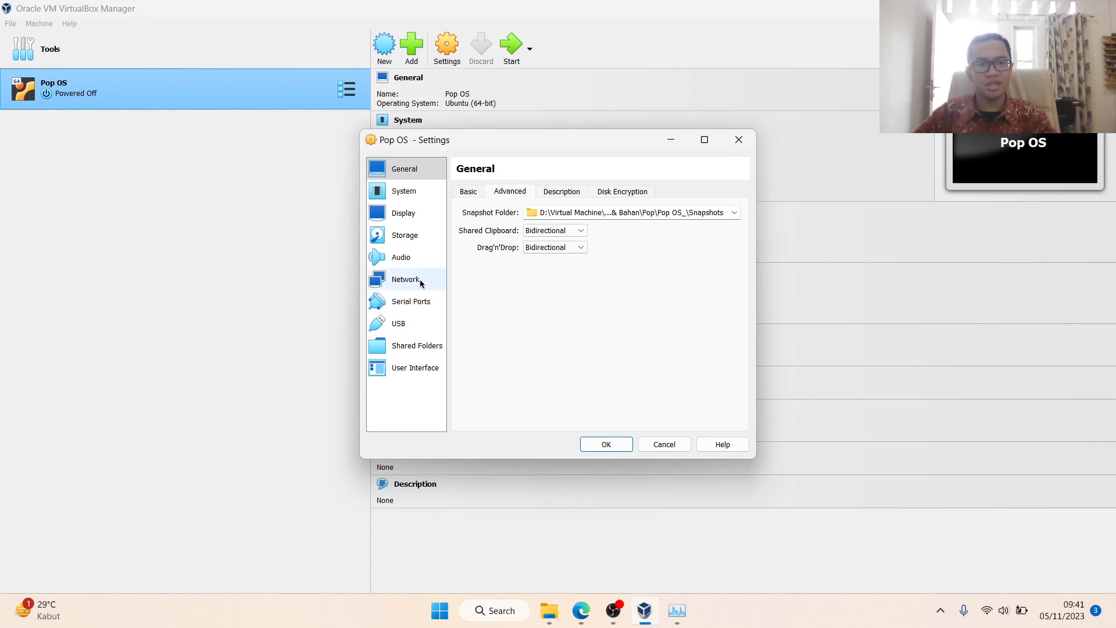
Step: Set the machine's video memory to 128 MB and enable 3D acceleration
left_click(429, 211)
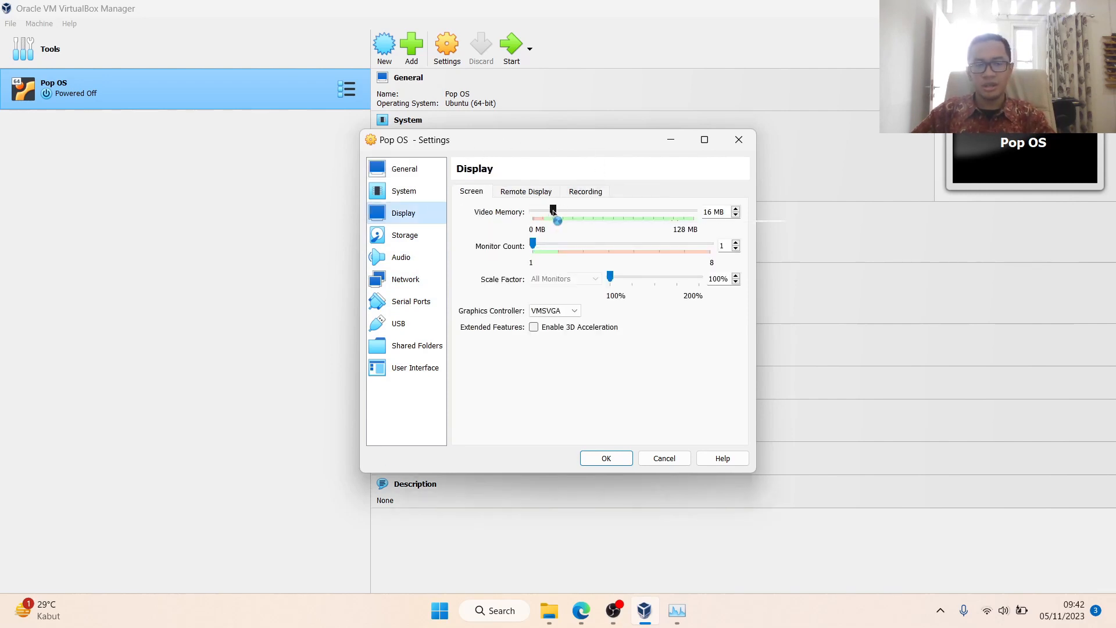
left_click_drag(552, 211, 704, 223)
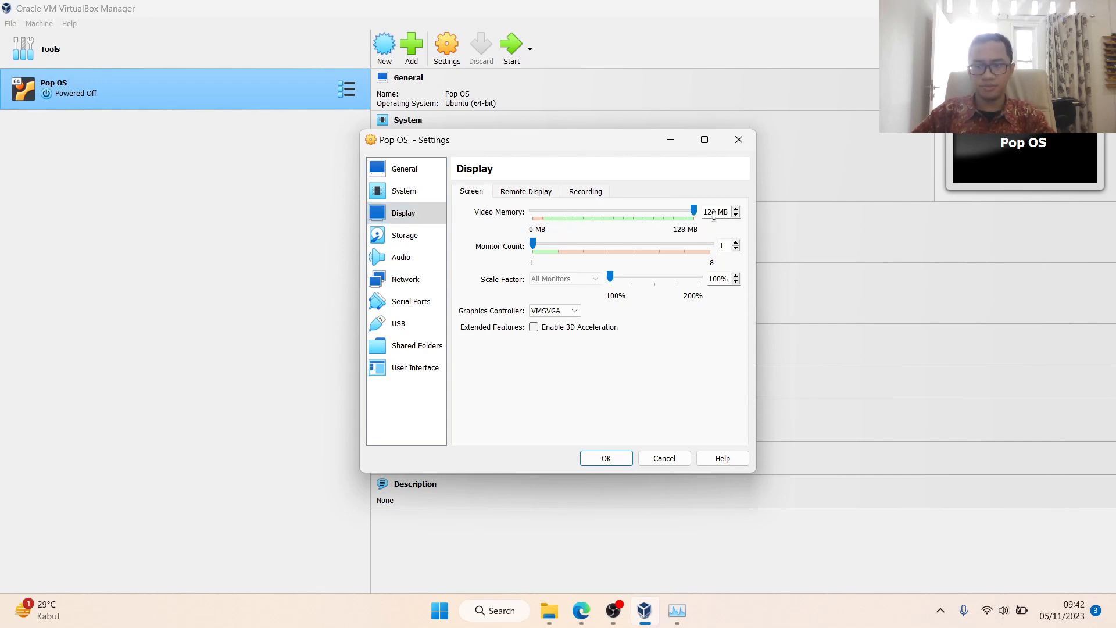
left_click(547, 328)
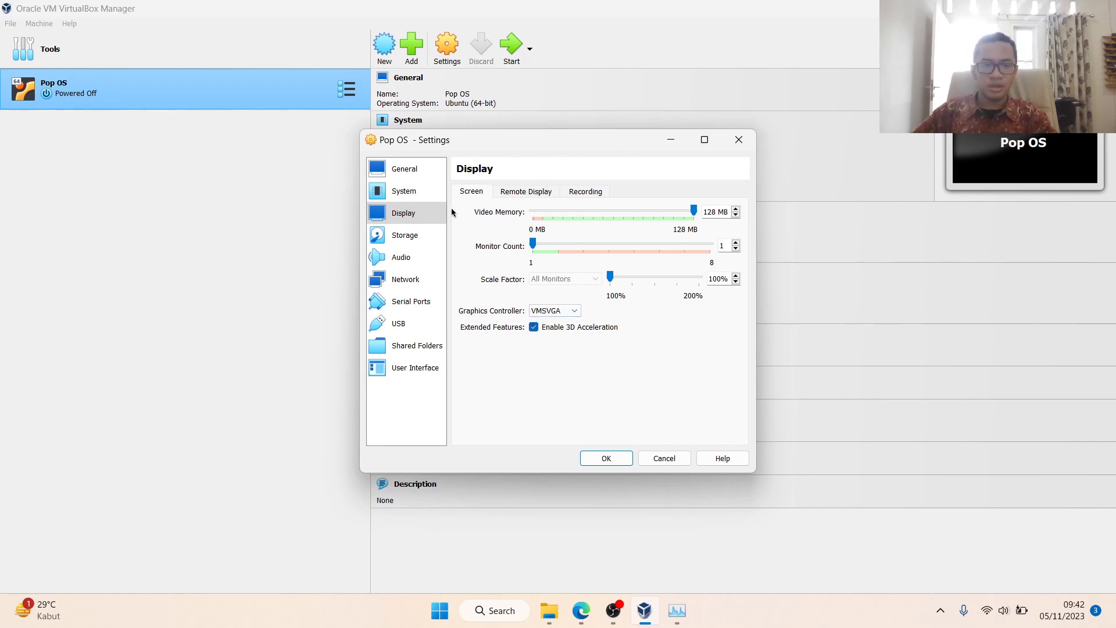
Step: Set the audio controller to Intel HD Audio, enable audio input, and save the machine's settings
left_click(425, 250)
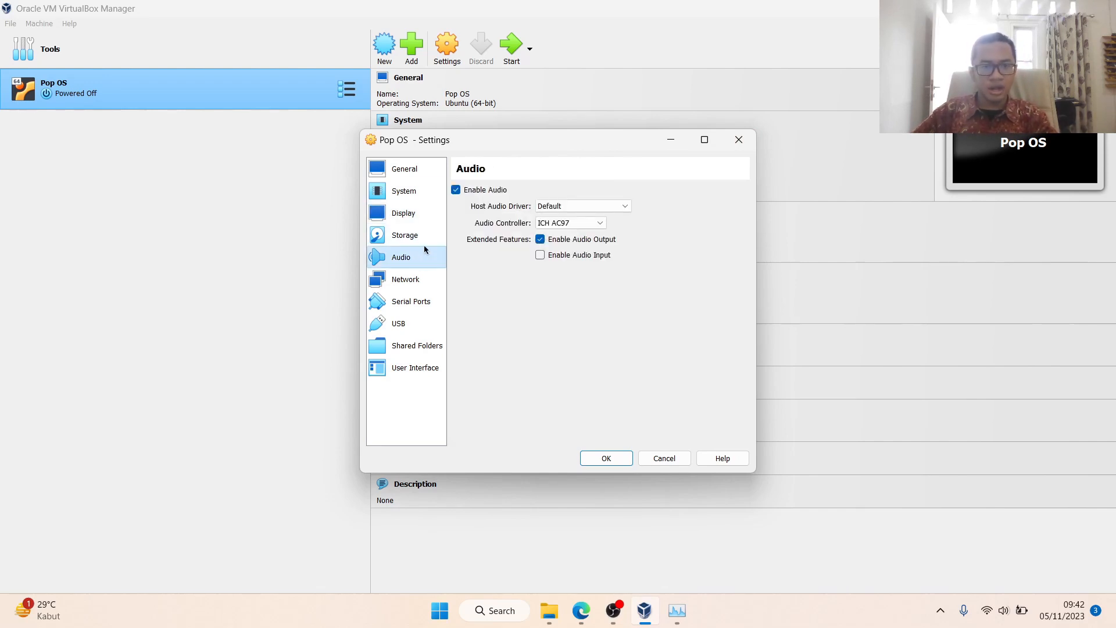
left_click(564, 208)
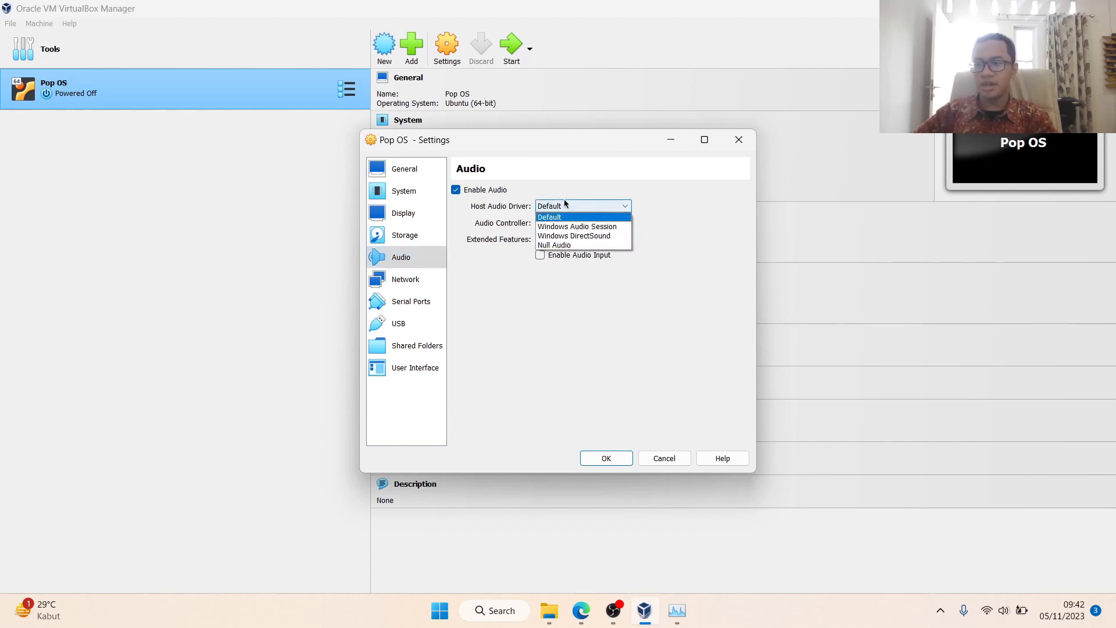
left_click(557, 201)
left_click(568, 222)
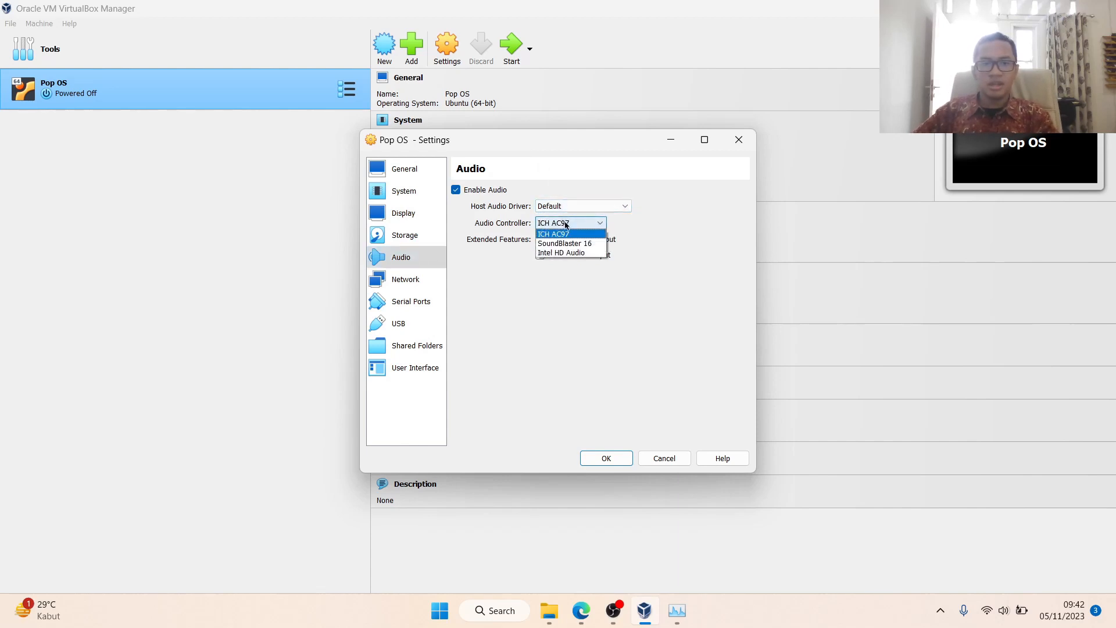
left_click(570, 251)
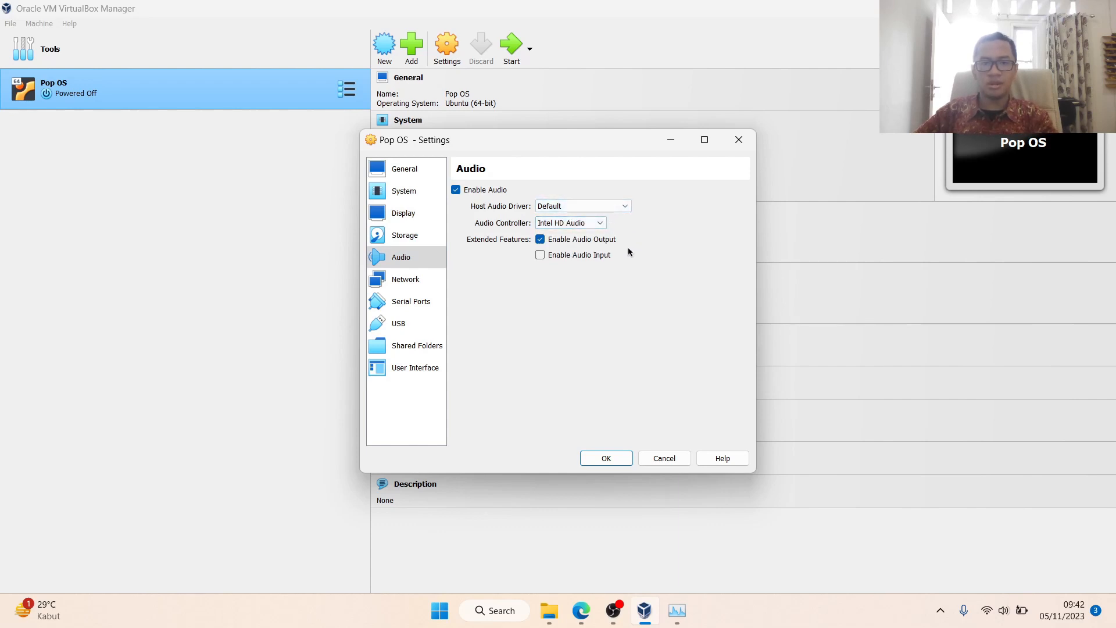
left_click(585, 256)
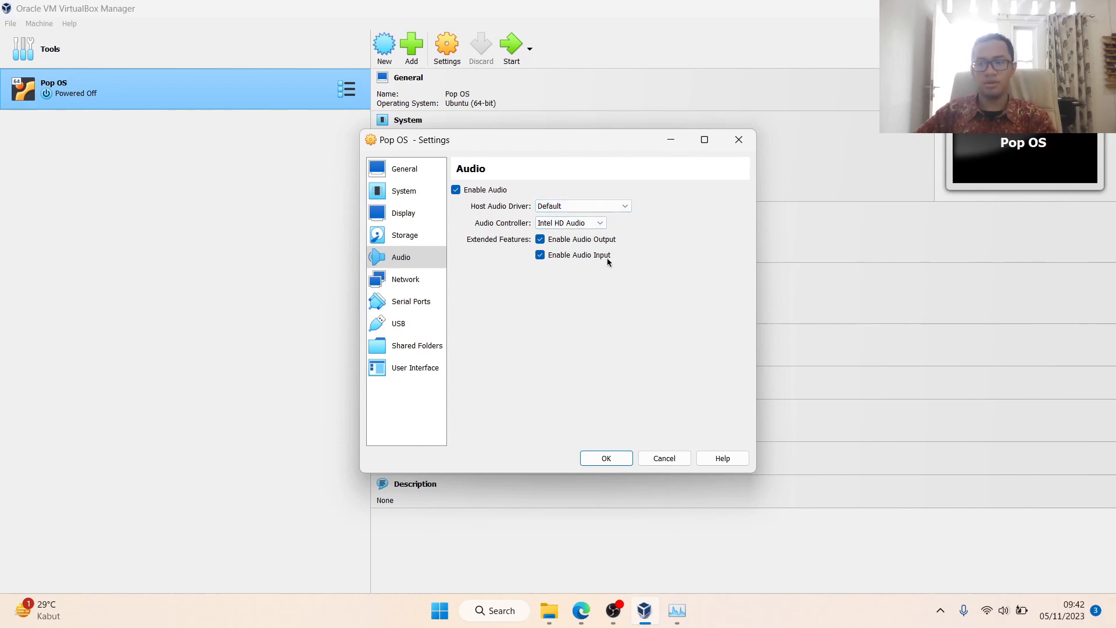
left_click(437, 285)
left_click(430, 269)
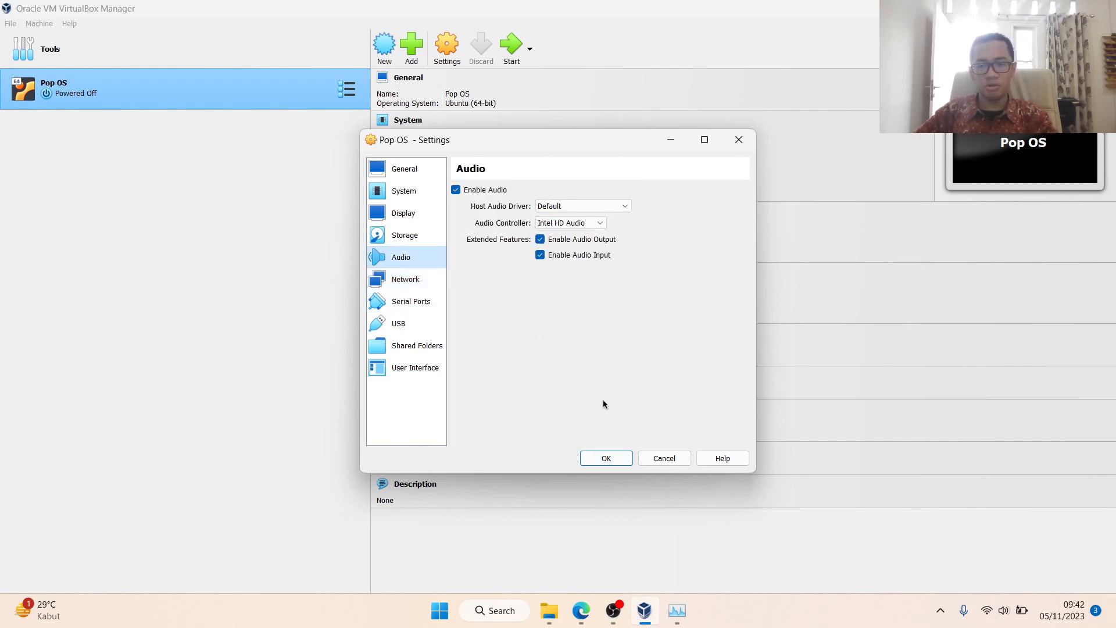
left_click(585, 457)
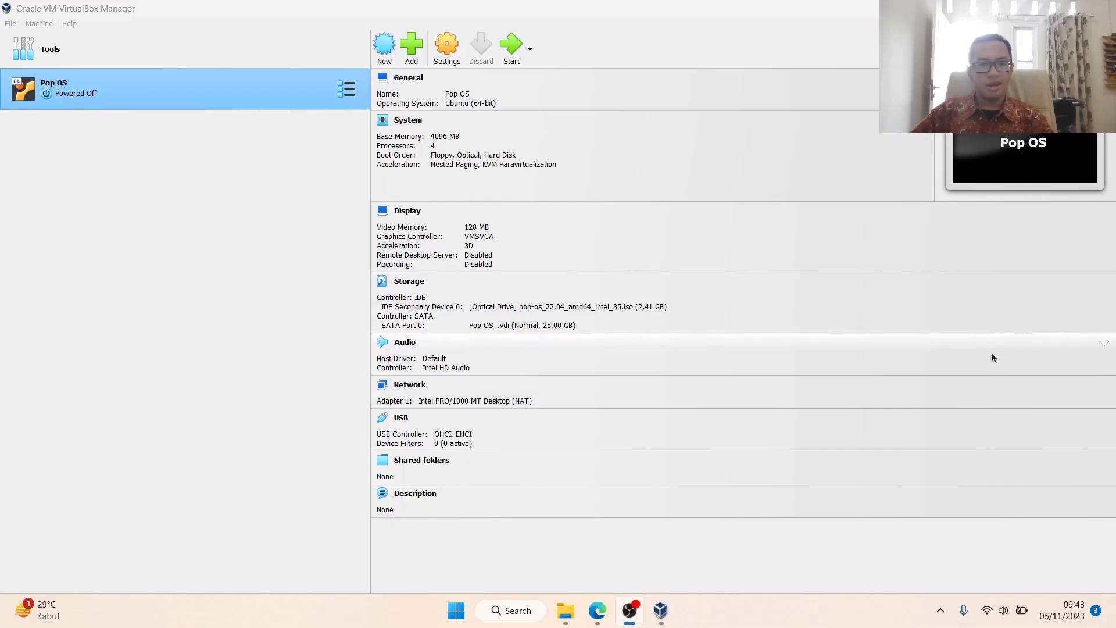
Step: Start the Pop OS virtual machine and enlarge its window to fill the screen
key("alt+Tab")
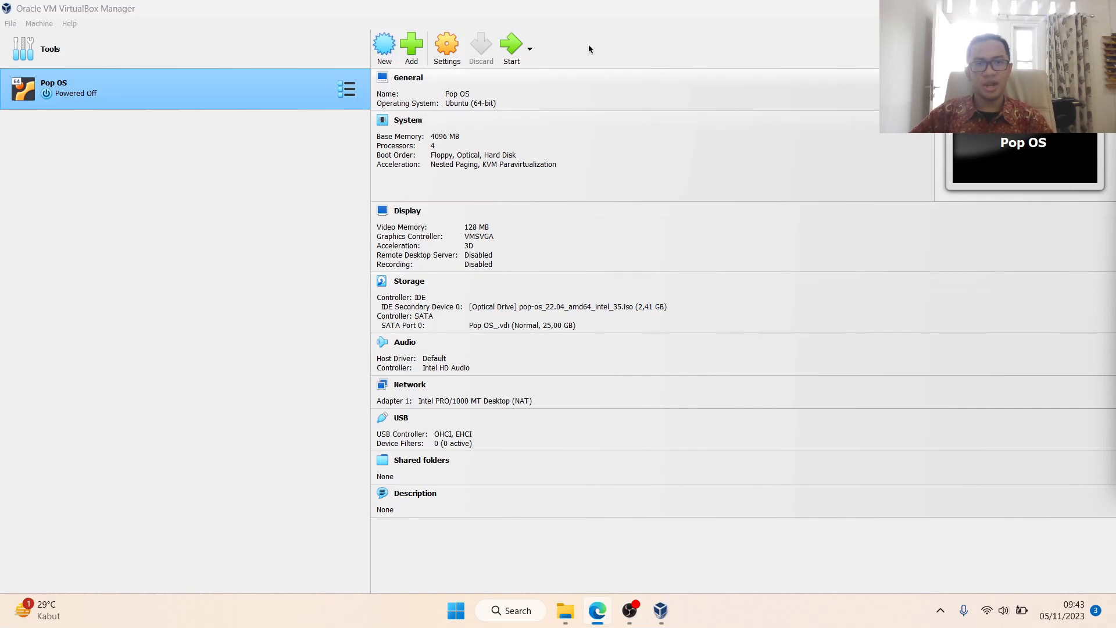
left_click(515, 43)
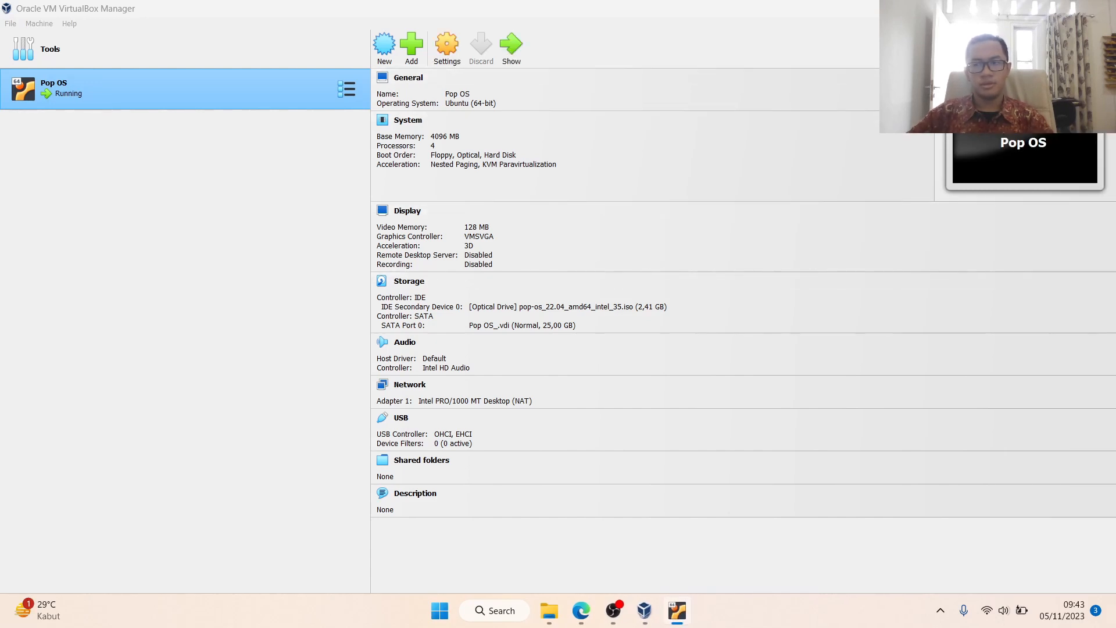
left_click_drag(1115, 116, 551, 2)
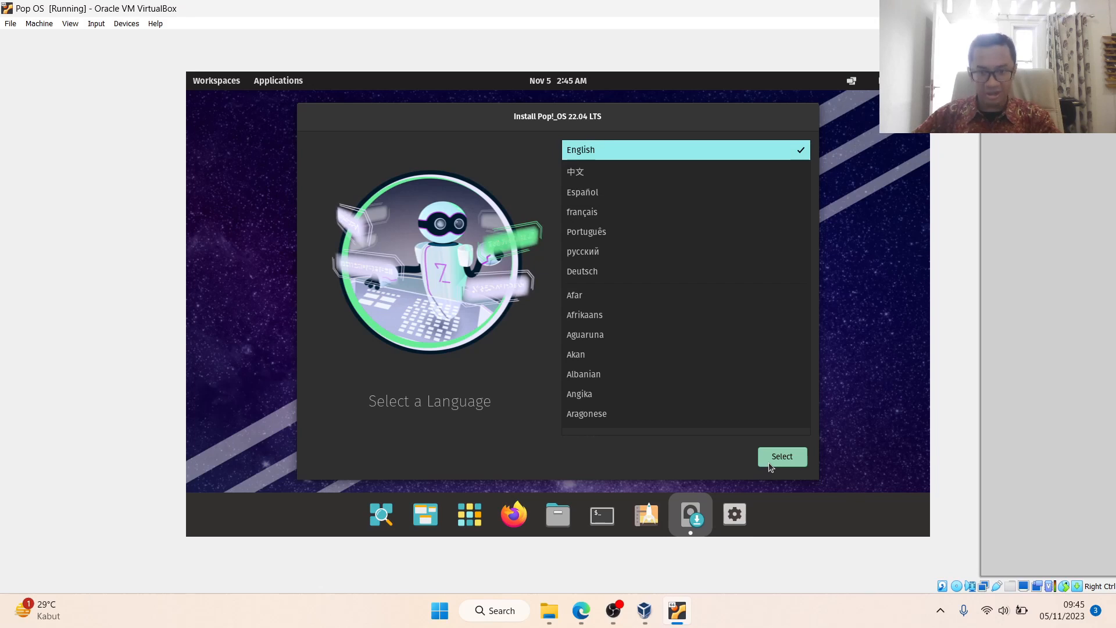
Step: Choose English (United States) as the installer language and the default English (US) keyboard layout
left_click(794, 461)
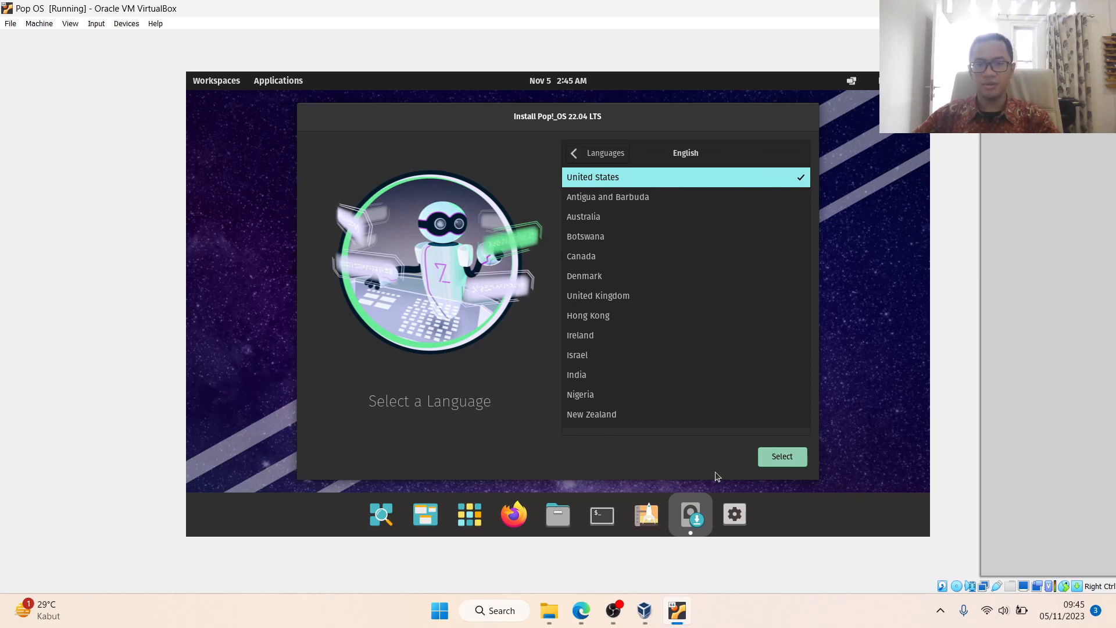
left_click(770, 462)
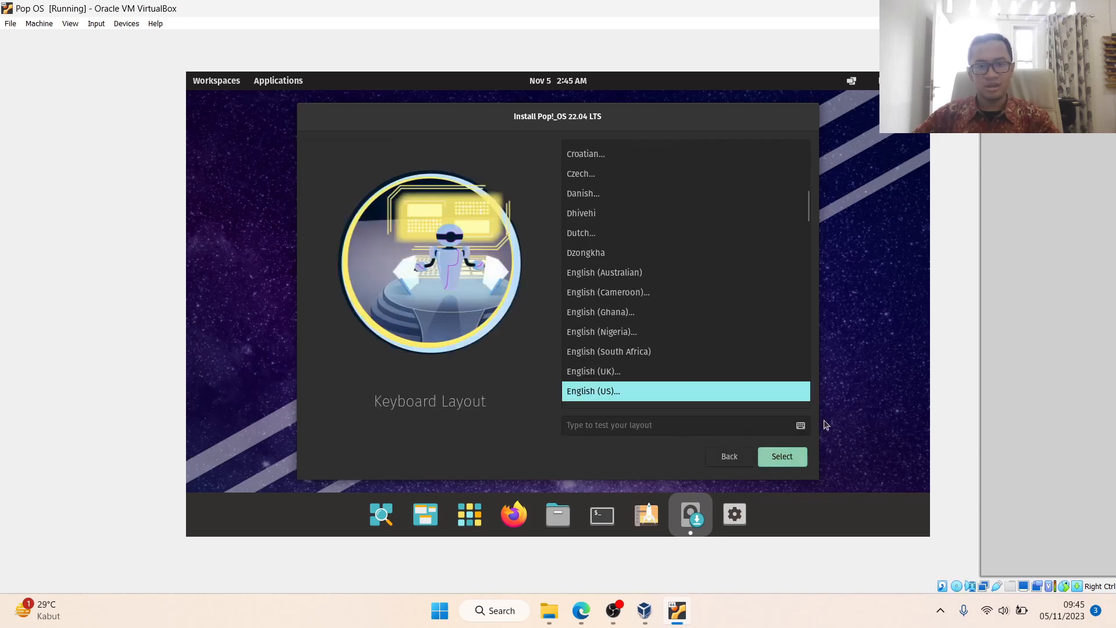
left_click(782, 452)
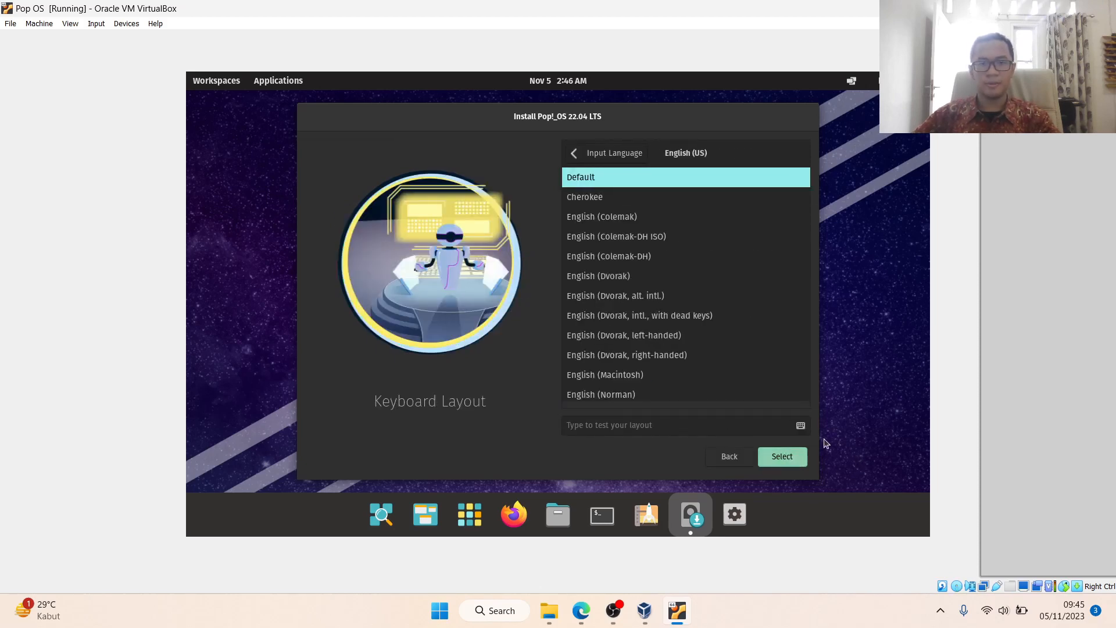
left_click(804, 454)
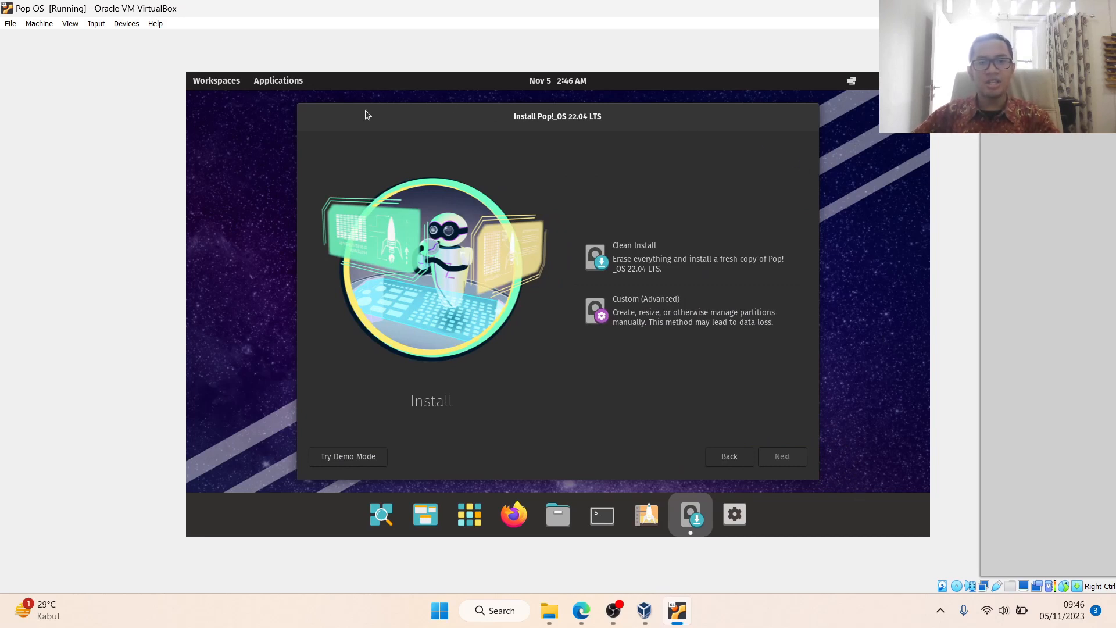
Step: Choose Clean Install and start erasing and installing onto the ATA VBOX HARDDISK drive
left_click(656, 250)
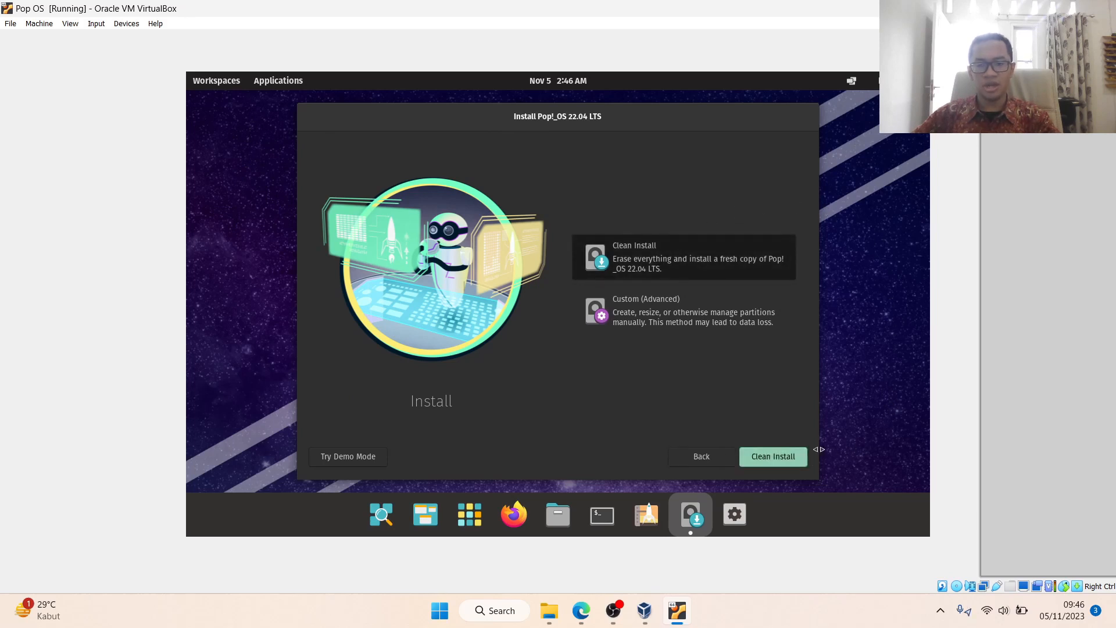
left_click(803, 458)
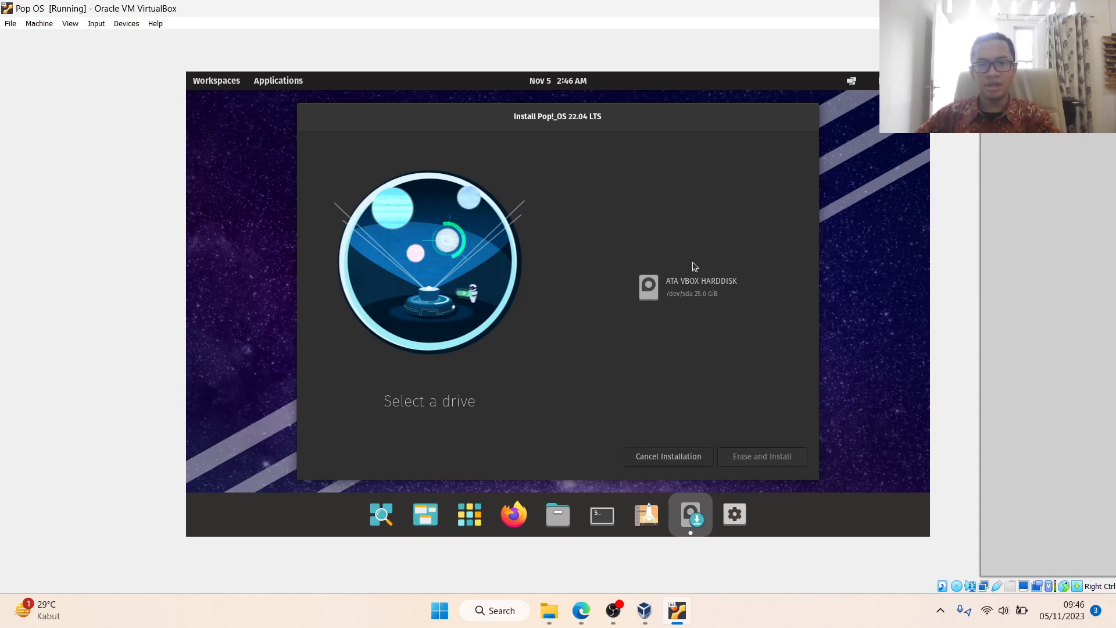
left_click(696, 281)
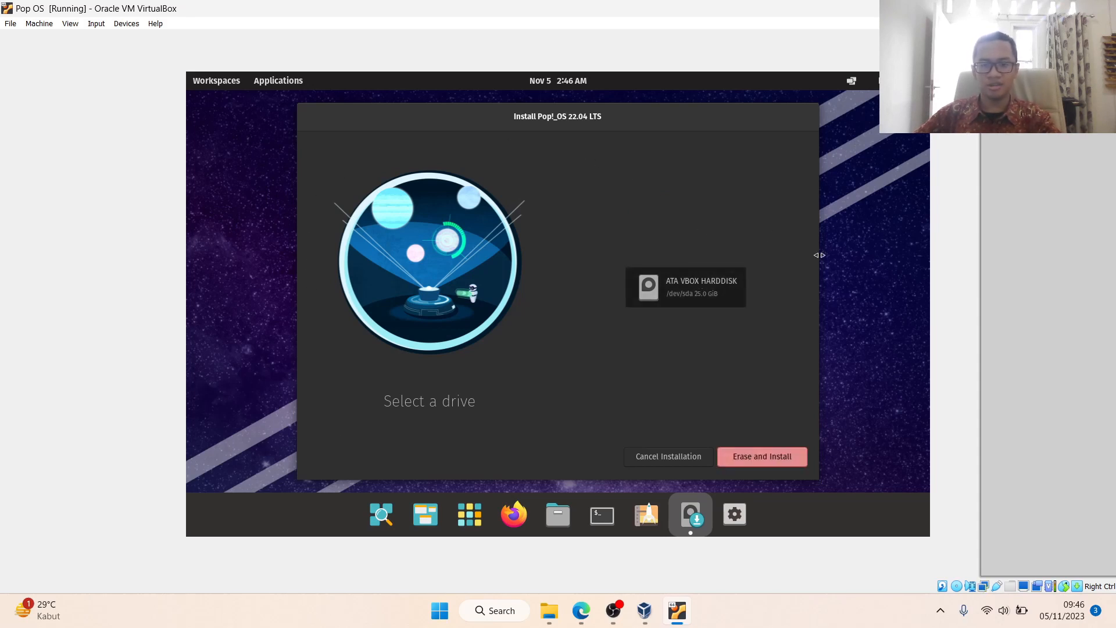
left_click(782, 463)
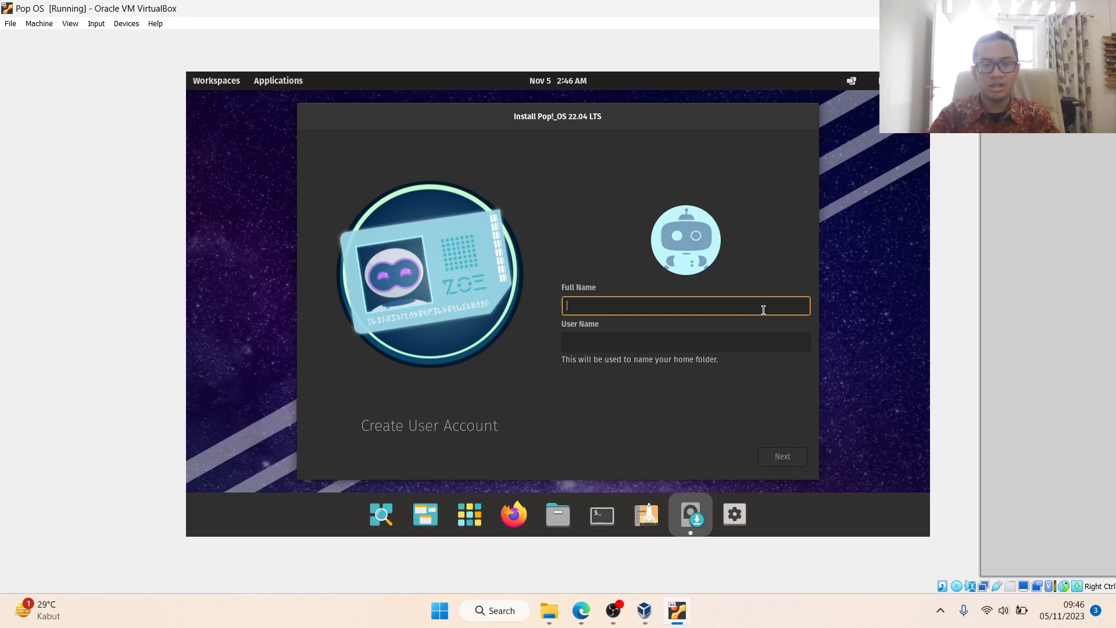
Step: Set the new account's full name to Prosedur, keep the suggested user name, and continue to the password page
type("P")
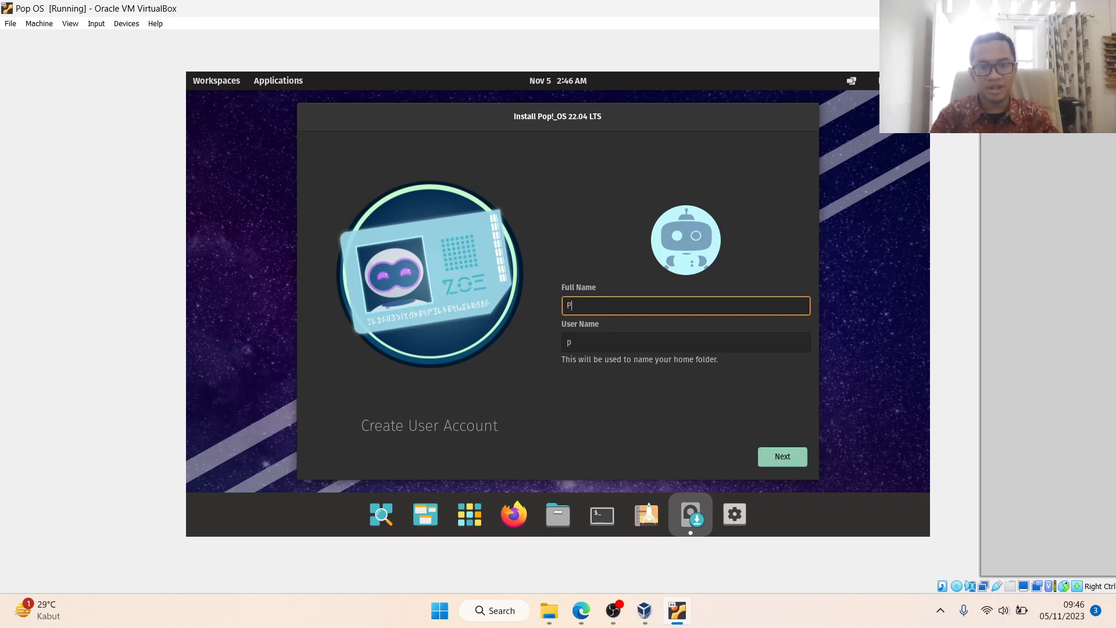
type("rosedur")
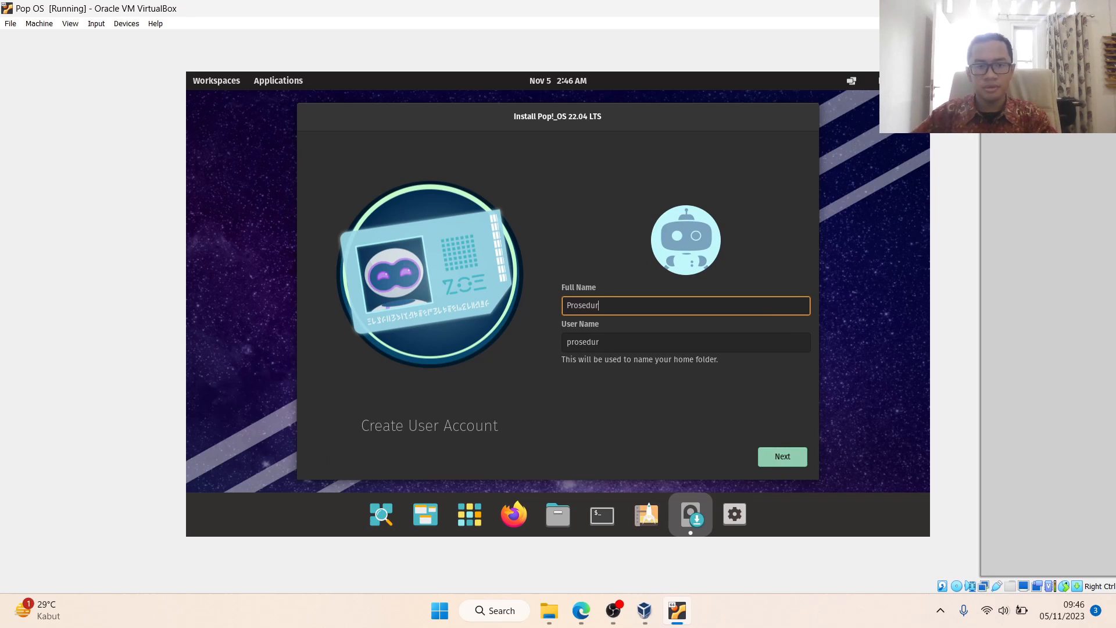
left_click(784, 456)
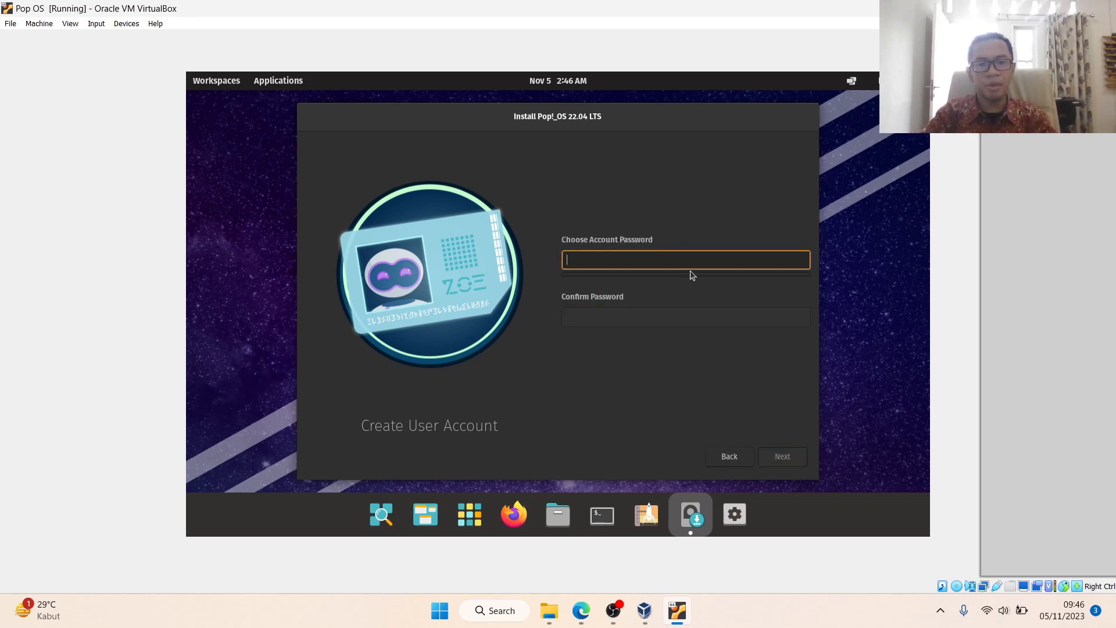
Step: Enter and confirm the account password, and continue to the drive encryption page
type("••••••••••••")
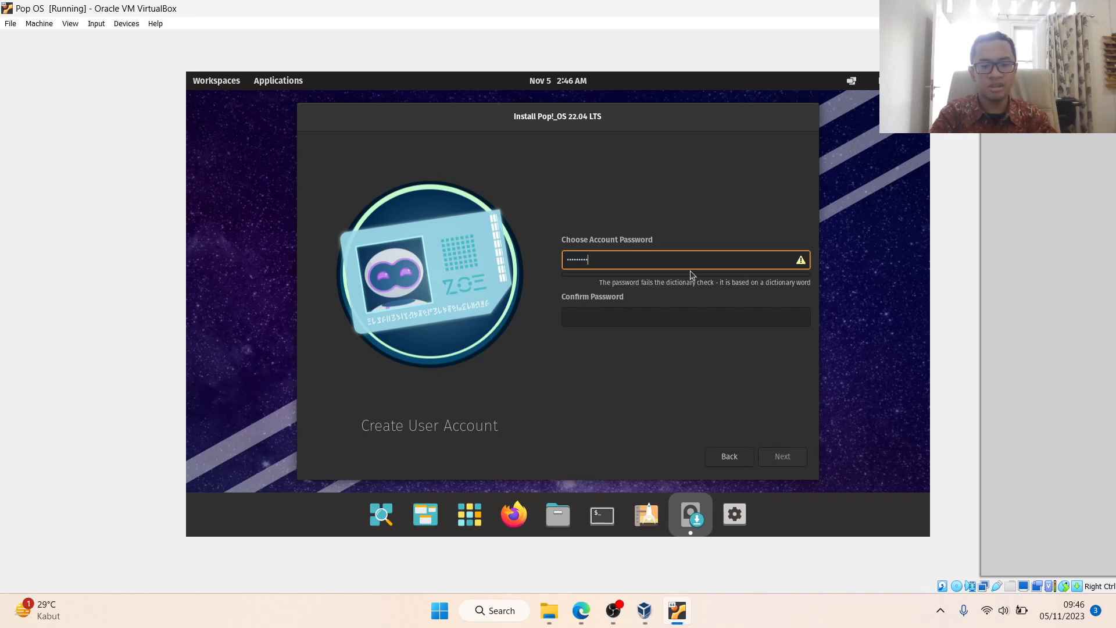
left_click(696, 319)
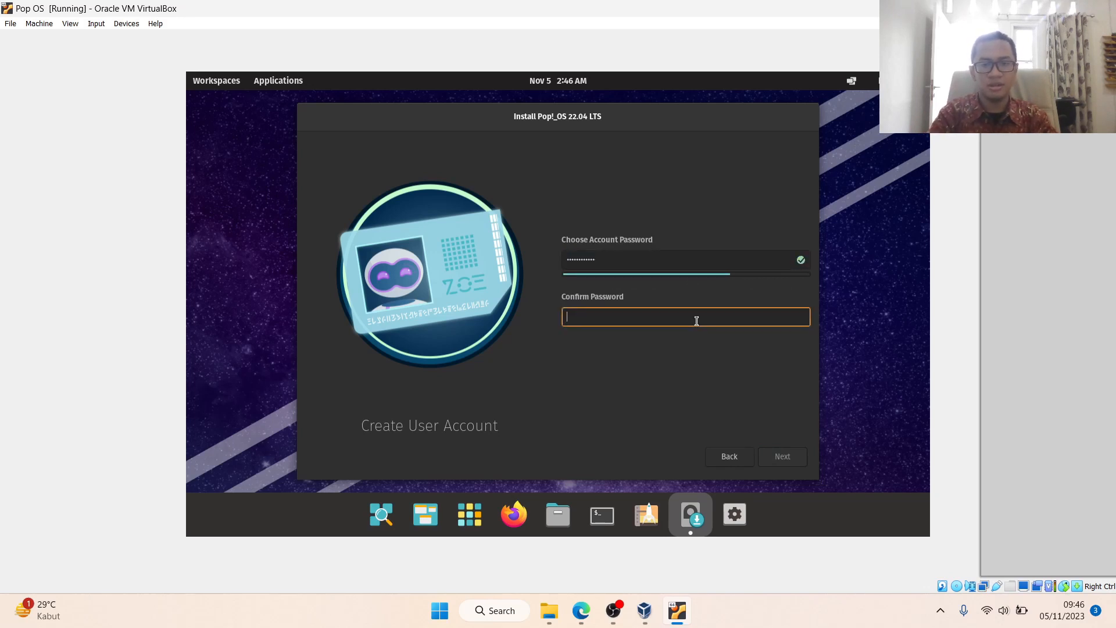
type("•")
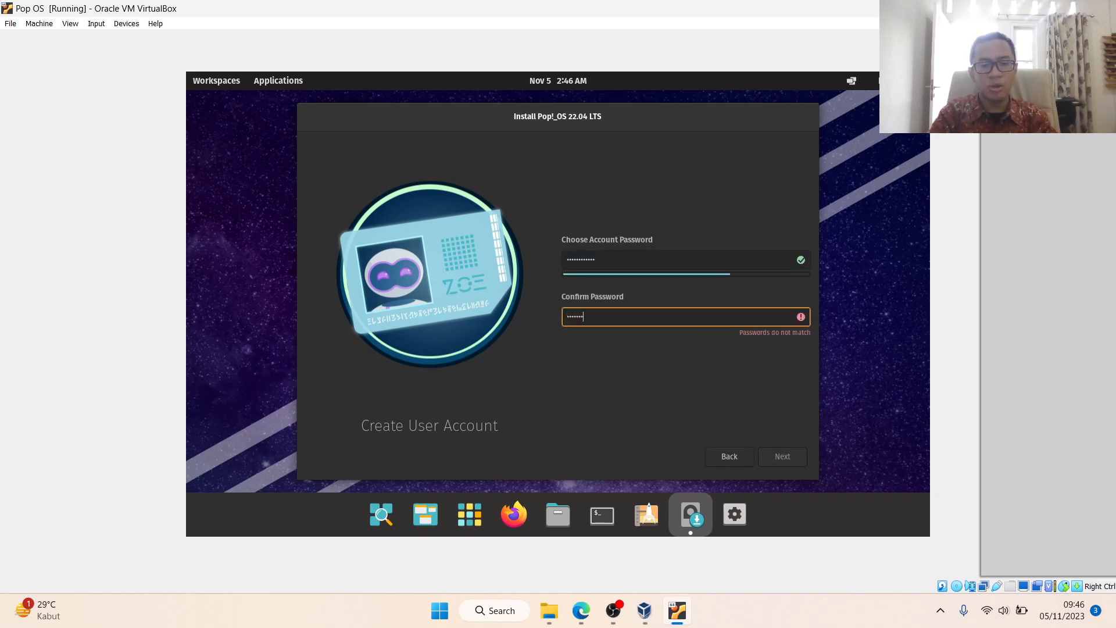
type("•••••••••••")
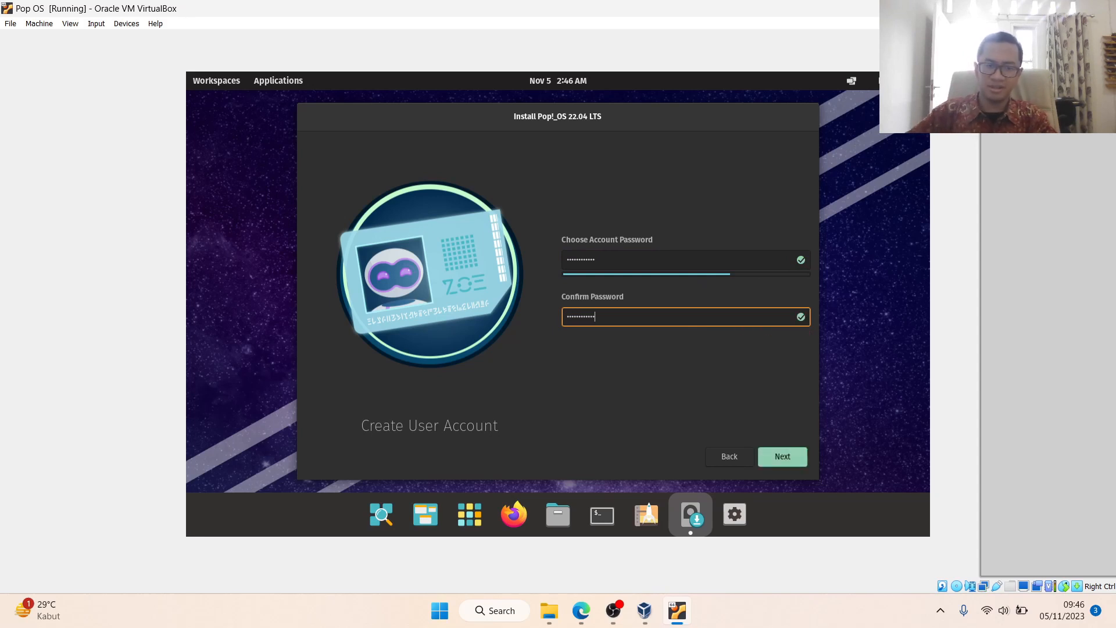
left_click(792, 455)
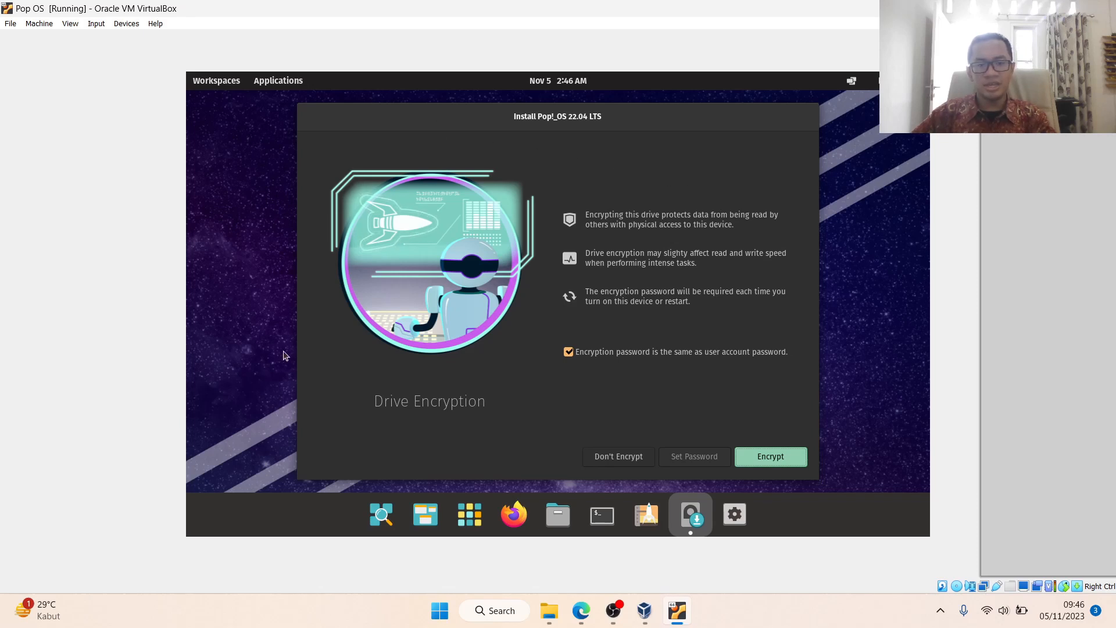
Step: Decline drive encryption and restart the device once the installation finishes
left_click(608, 456)
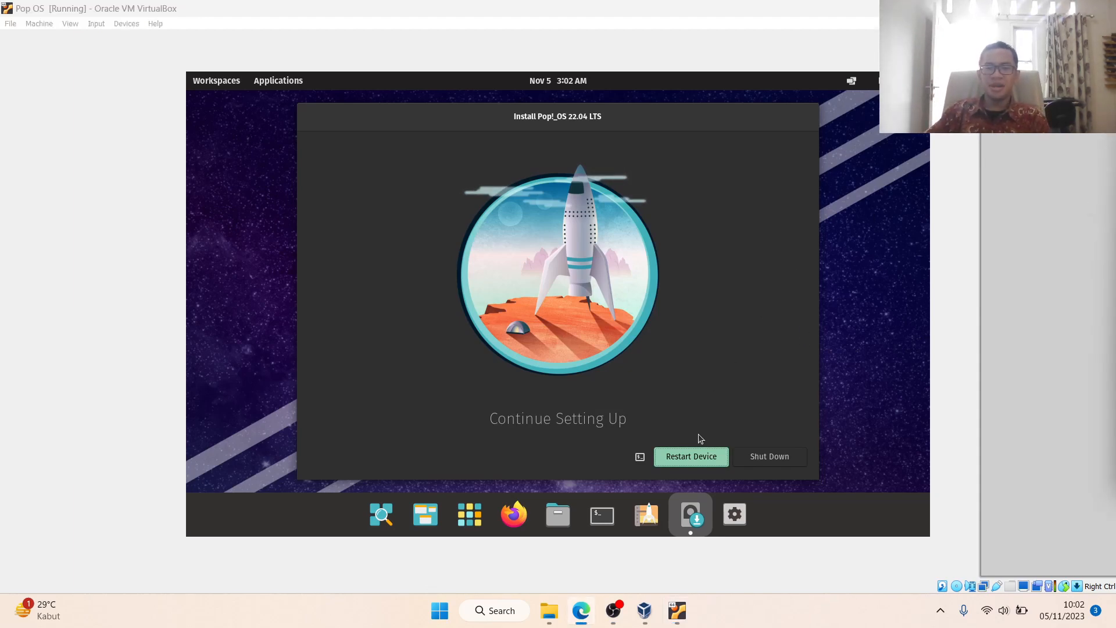
left_click(701, 457)
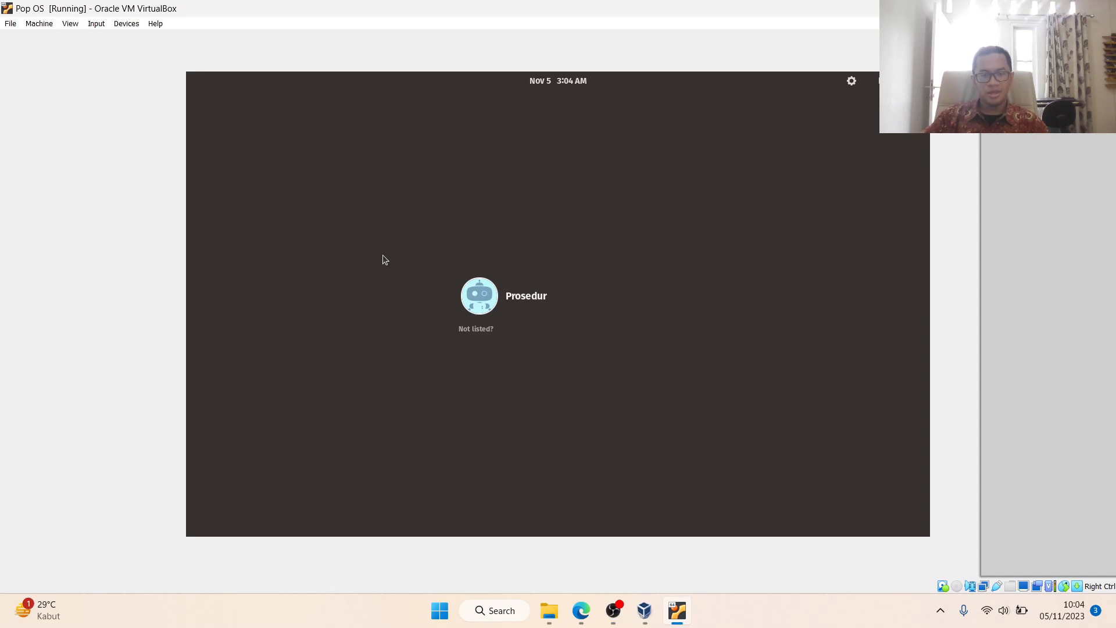
Step: Log in to the Prosedur account with the account password
left_click(488, 294)
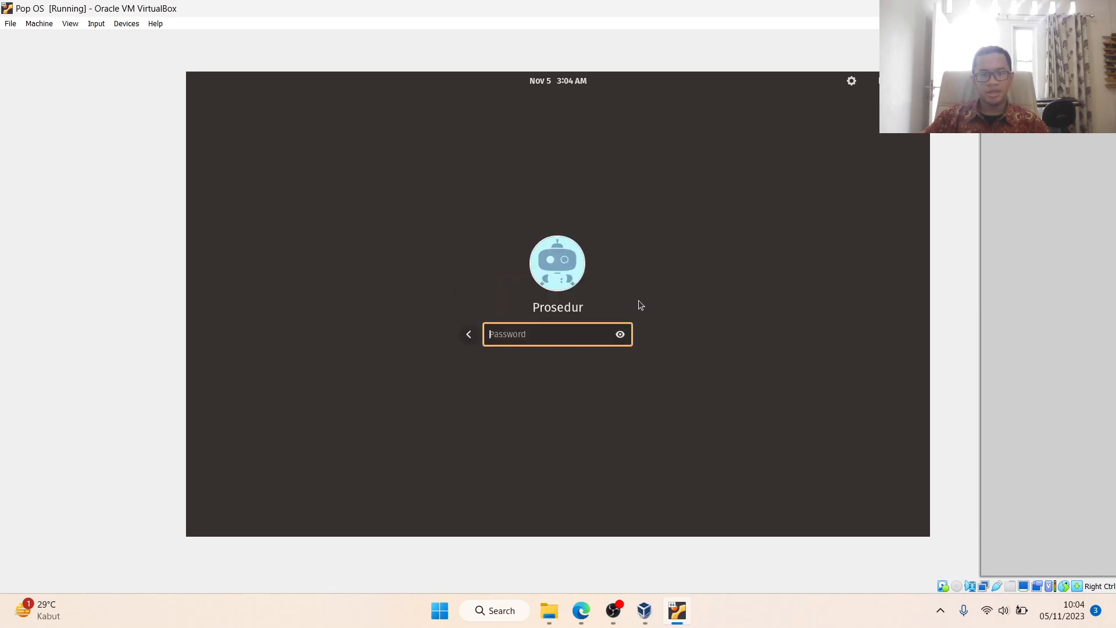
type("********")
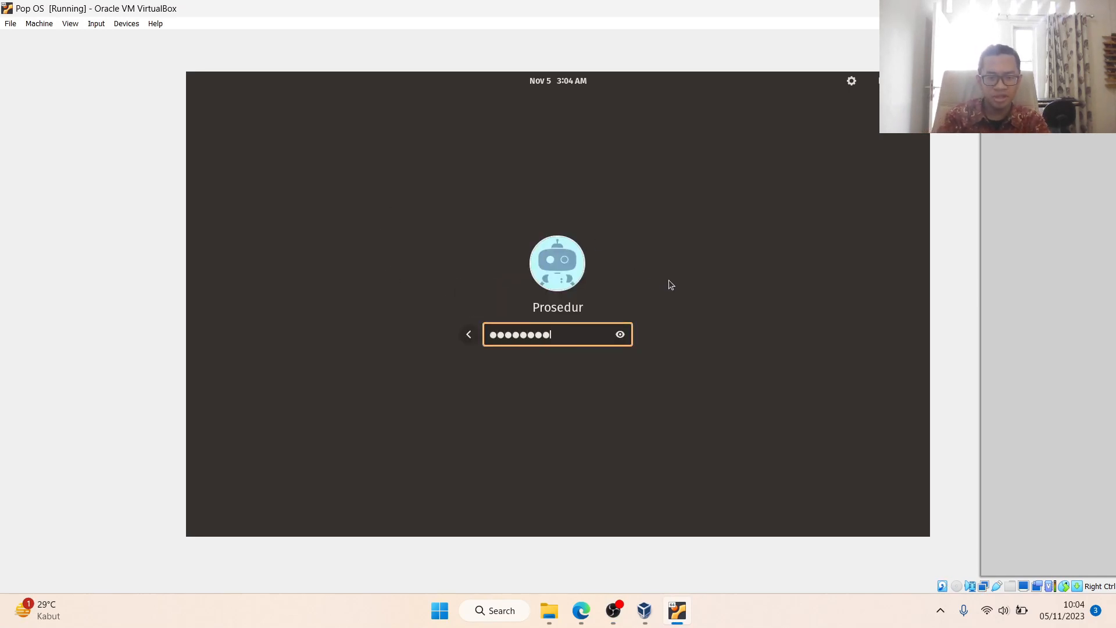
type("****")
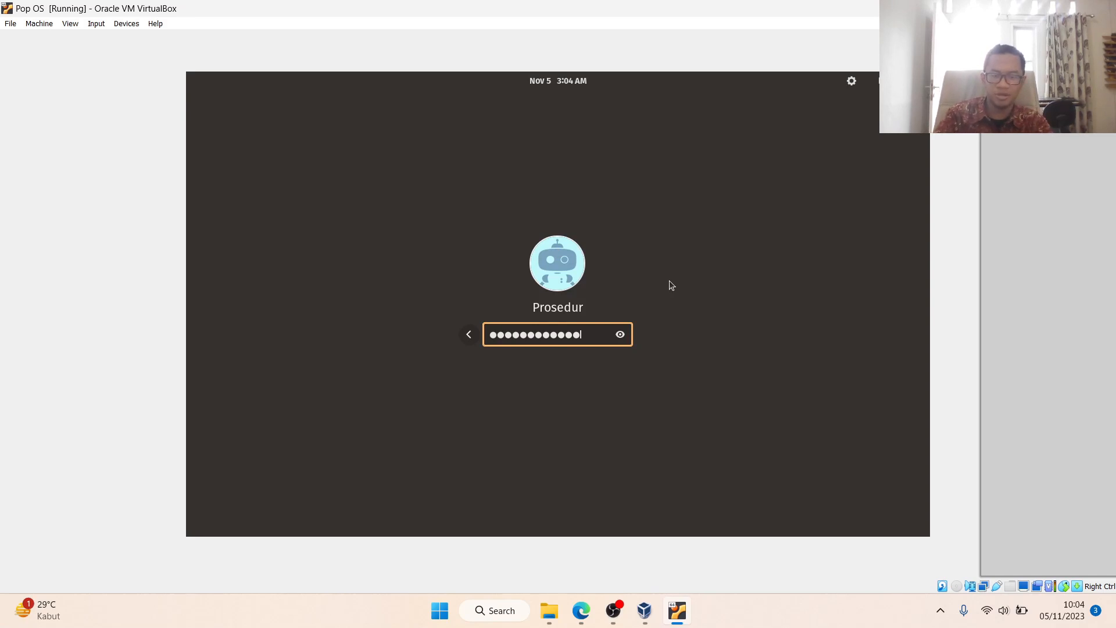
key("Return")
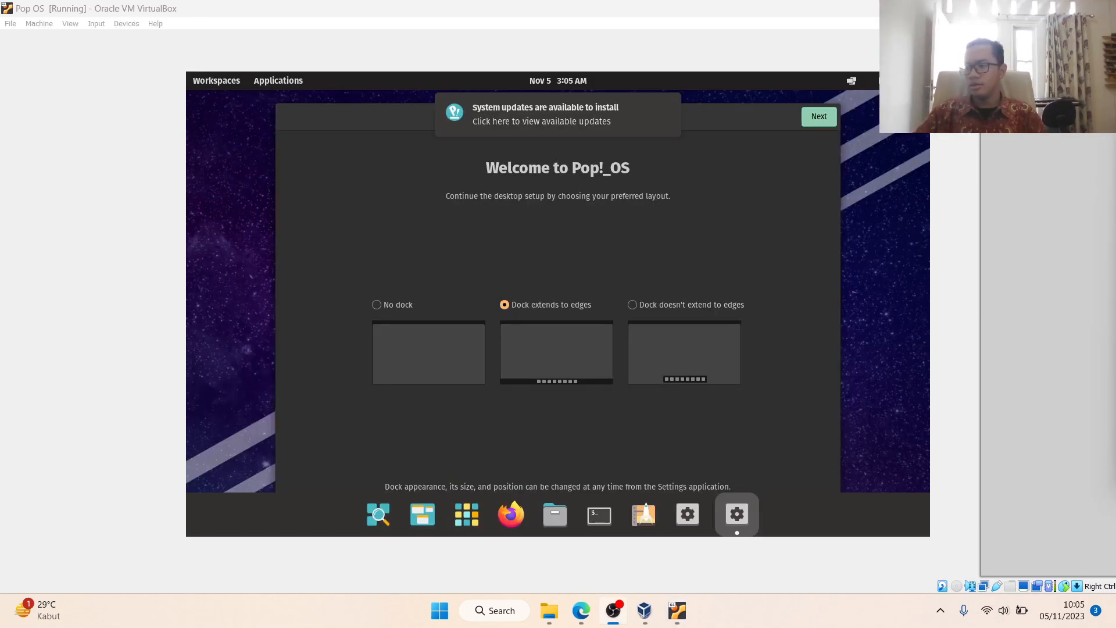
Step: Dismiss the system updates notification covering the Welcome to Pop!_OS window
left_click(633, 208)
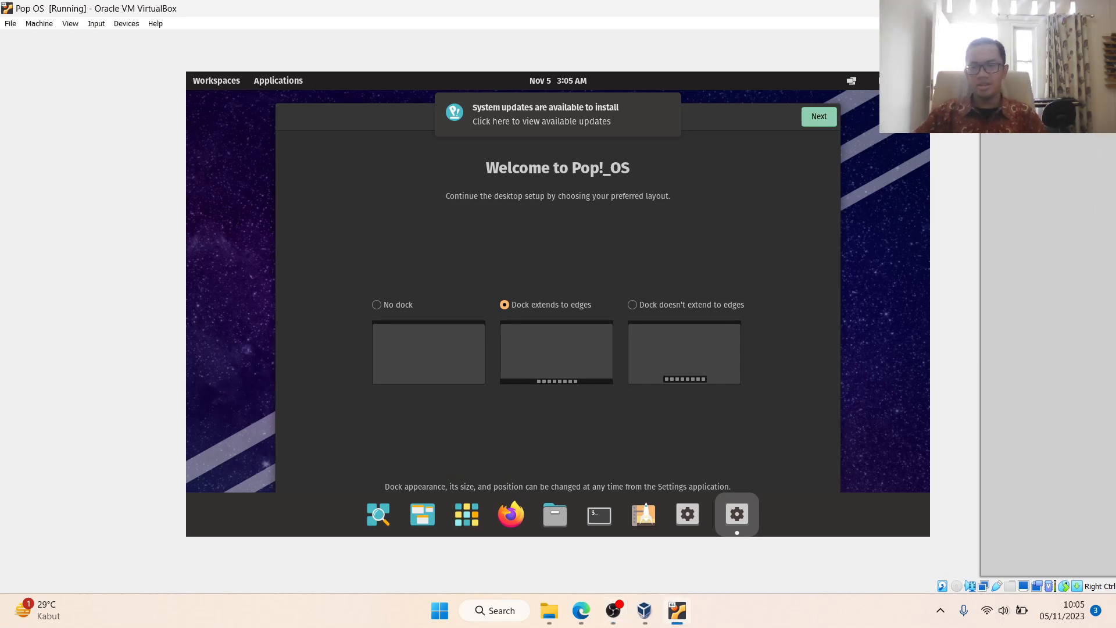
key("alt+Tab")
left_click(714, 218)
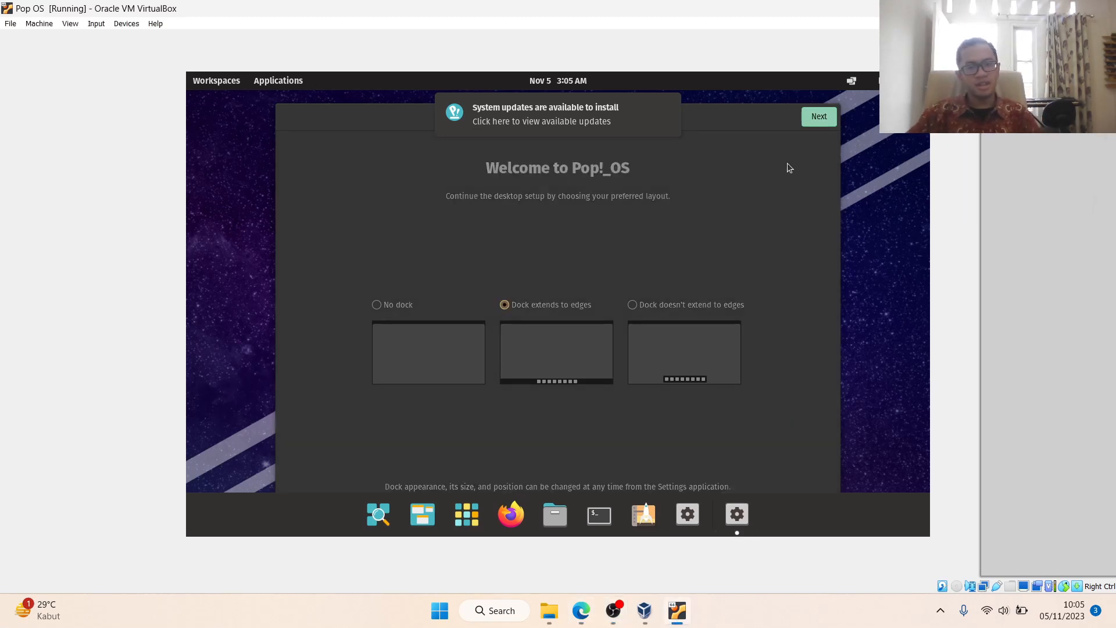
mouse_move(667, 109)
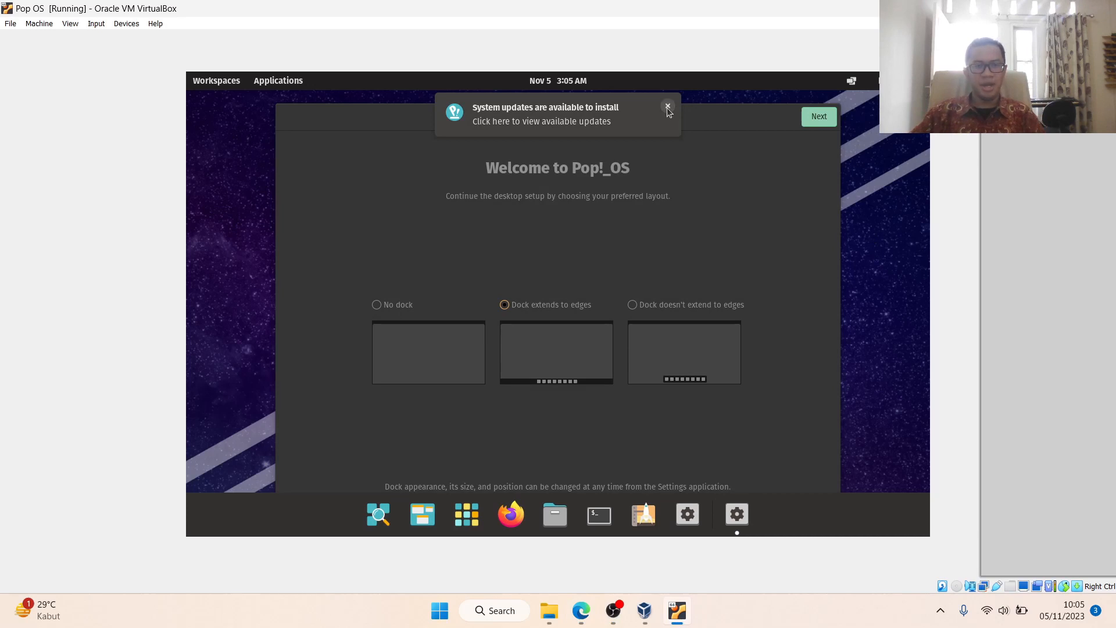
left_click(668, 107)
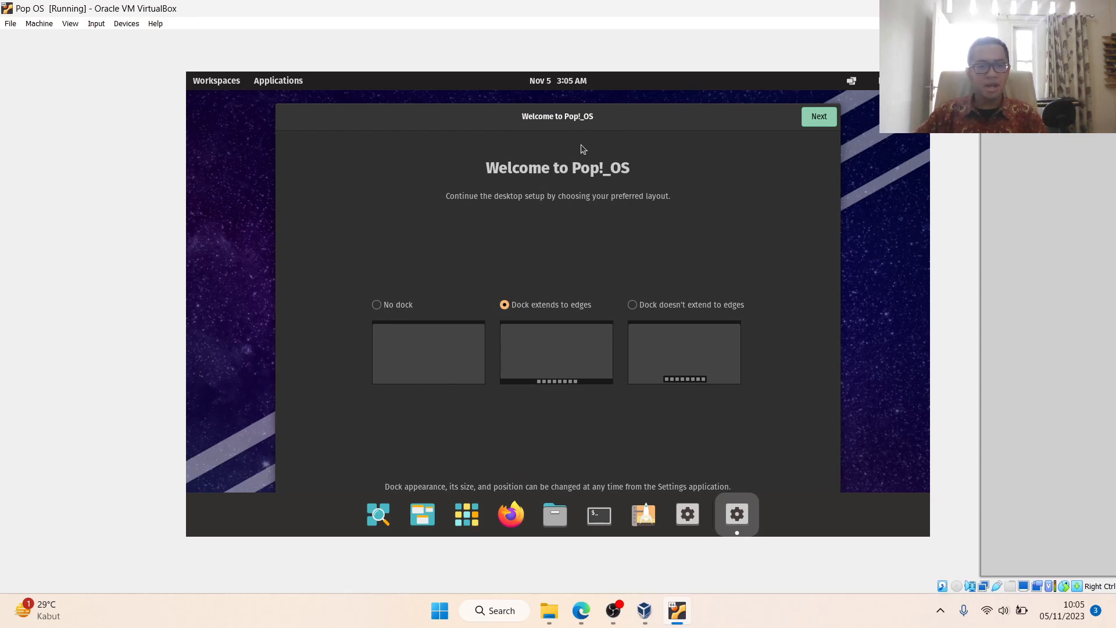
Step: Preview the dock that doesn't extend to edges, return to Dock extends to edges, and continue to the top bar setup
left_click(632, 306)
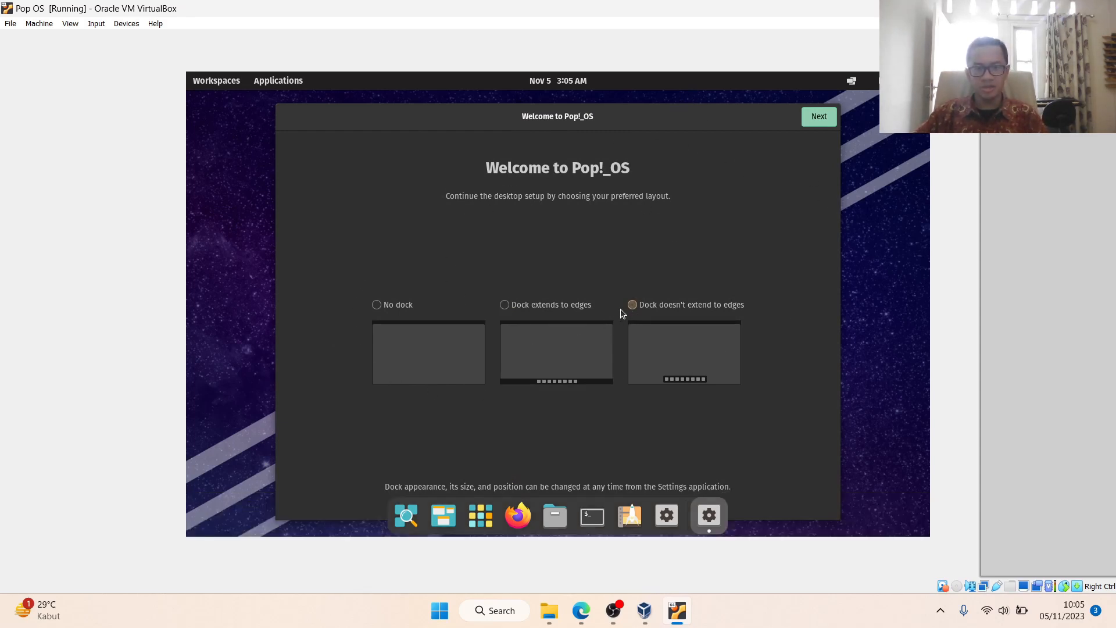
left_click(505, 306)
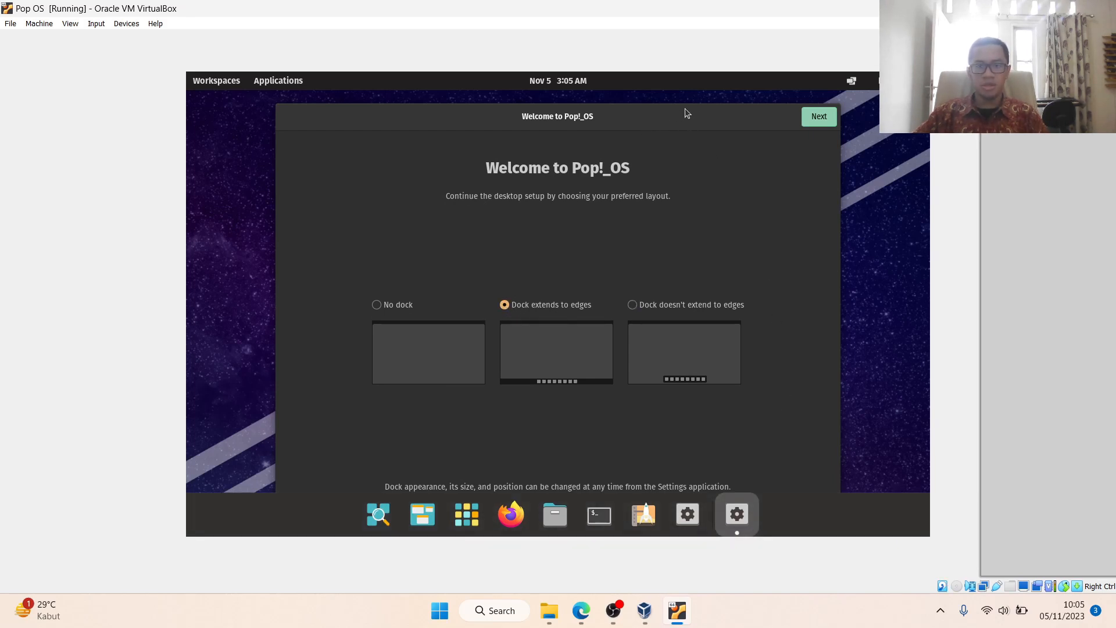
left_click(819, 119)
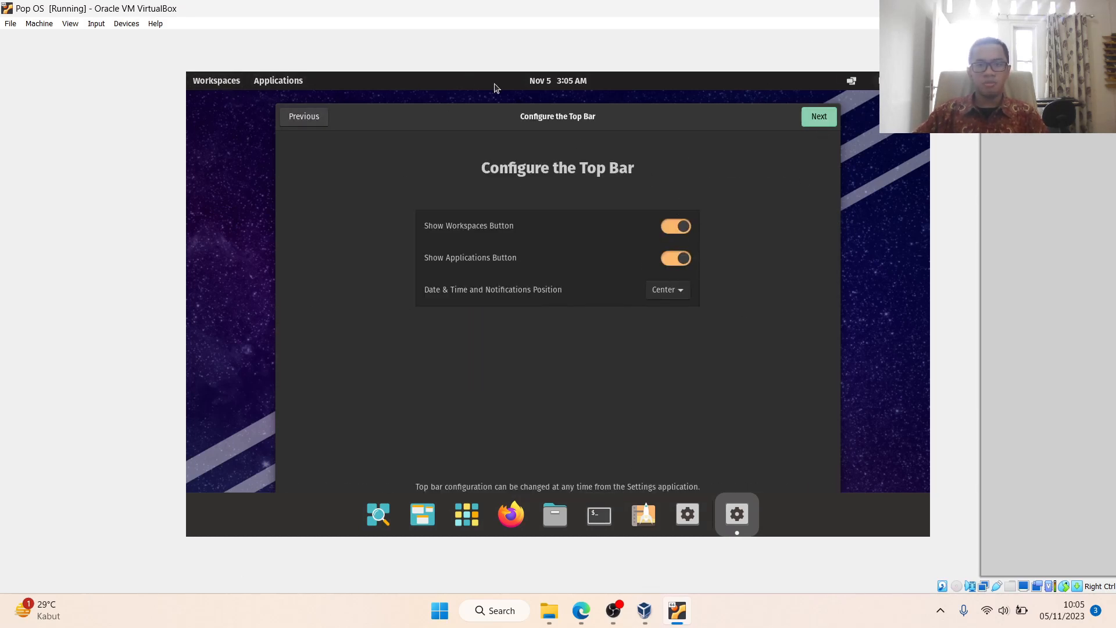
Step: Try turning off the Workspaces and Applications buttons in the top bar, and turn both back on
left_click(682, 230)
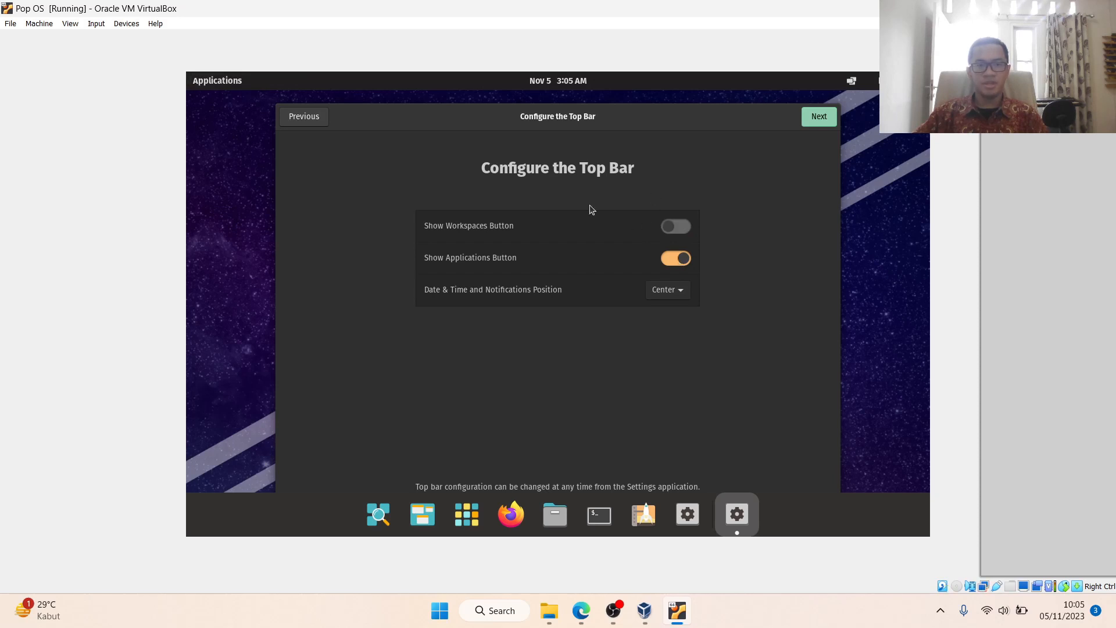
left_click(676, 257)
left_click(675, 227)
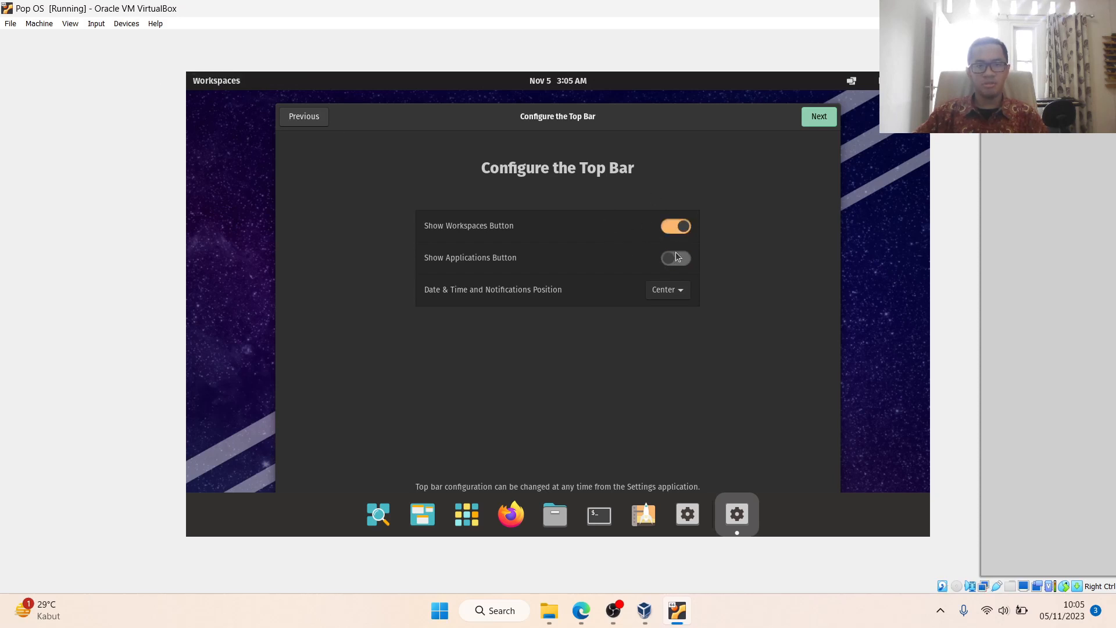
left_click(677, 257)
Step: Try the Right position for the date, time and notifications, and return it to Center
left_click(671, 286)
left_click(663, 325)
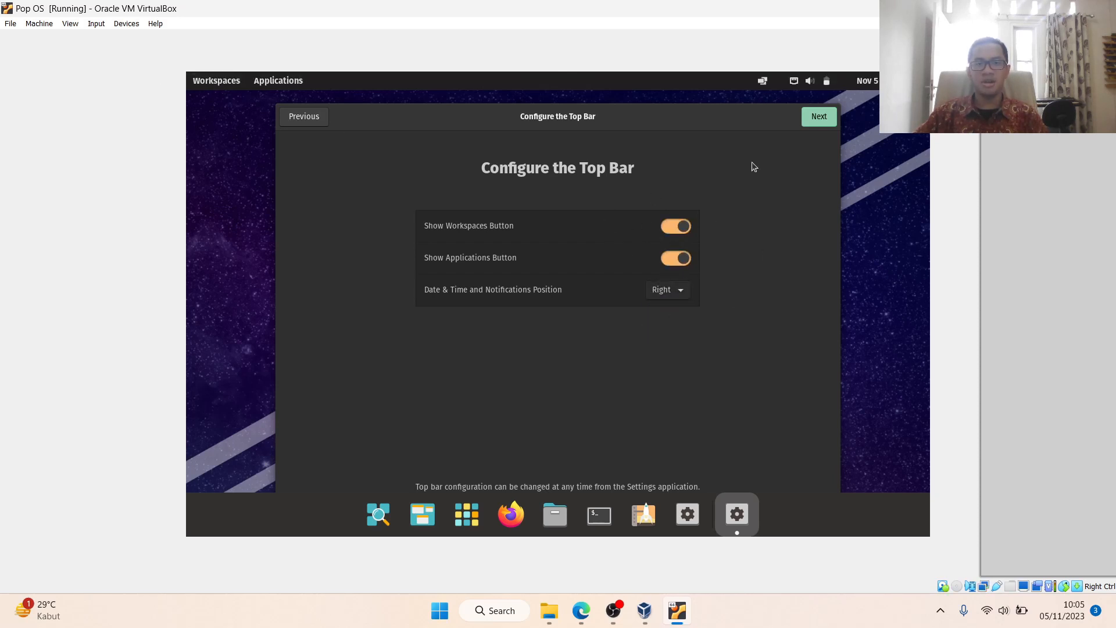
left_click(678, 289)
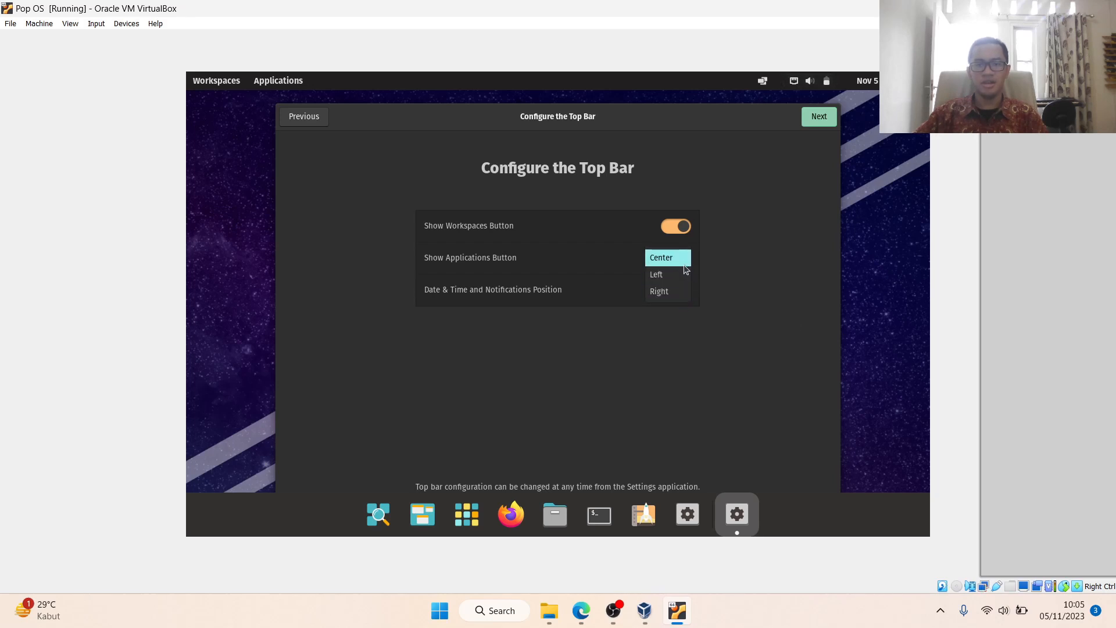
left_click(662, 257)
Step: Accept the top bar settings, gestures, Dark appearance and disabled Location Services to reach the time zone page
left_click(819, 116)
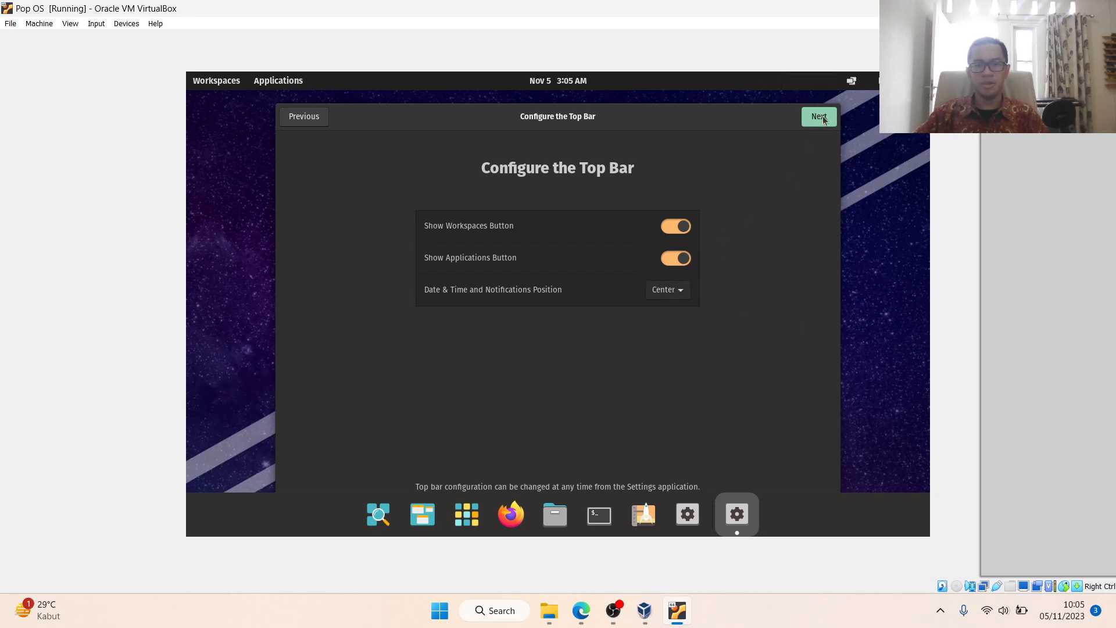
left_click(816, 118)
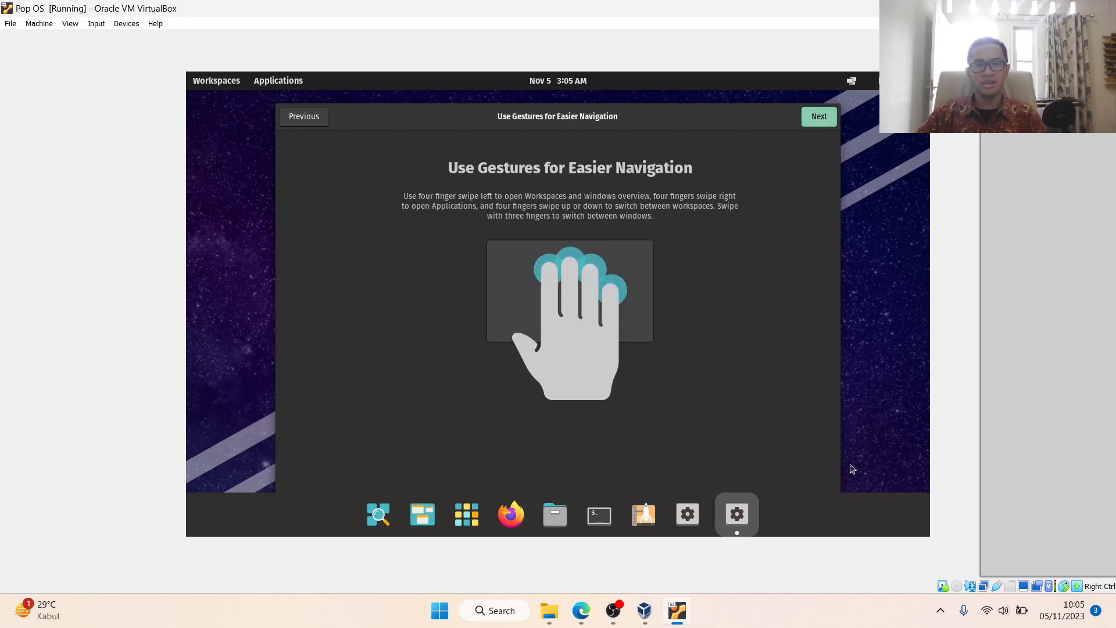
left_click(818, 117)
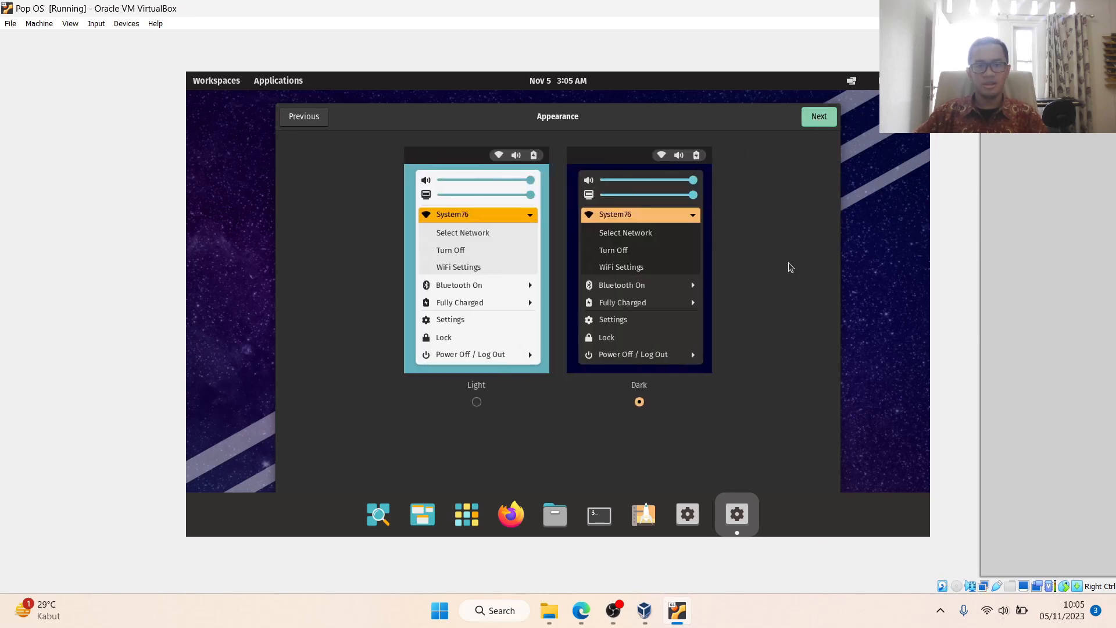
left_click(818, 119)
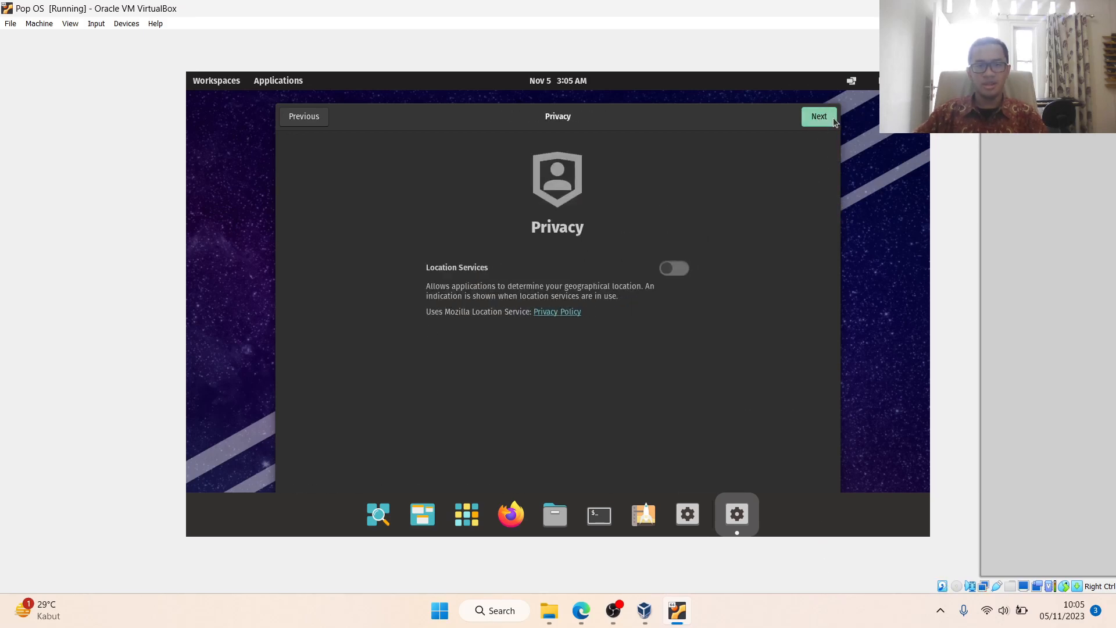
left_click(833, 118)
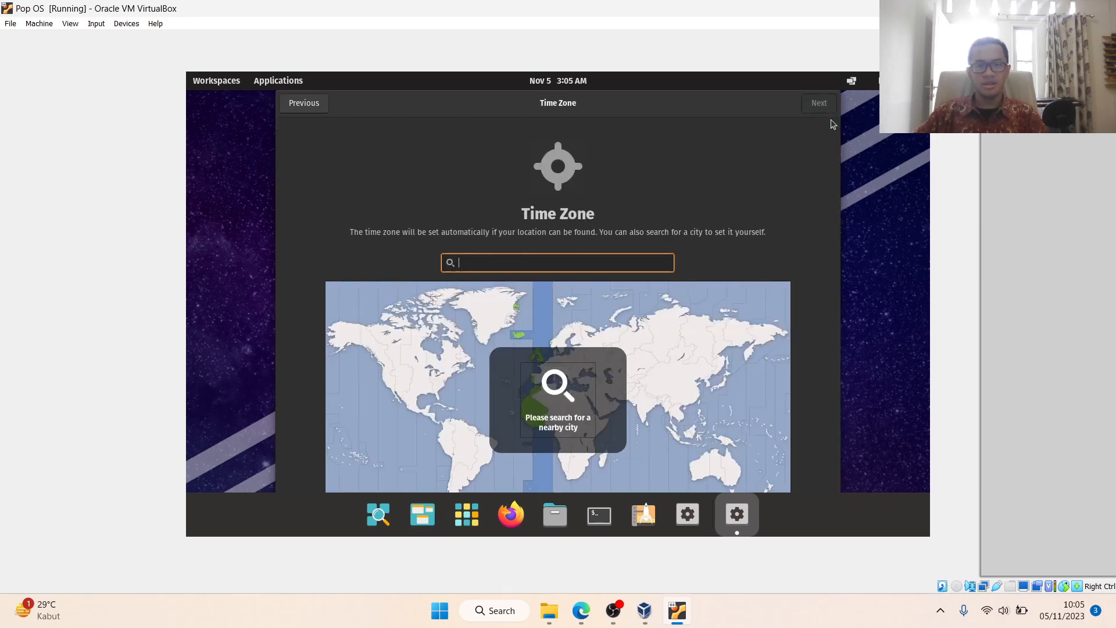
Step: Set the time zone to WIB (UTC+07), Jakarta, Indonesia, on the map and continue to the online accounts page
left_click(679, 461)
left_click(678, 443)
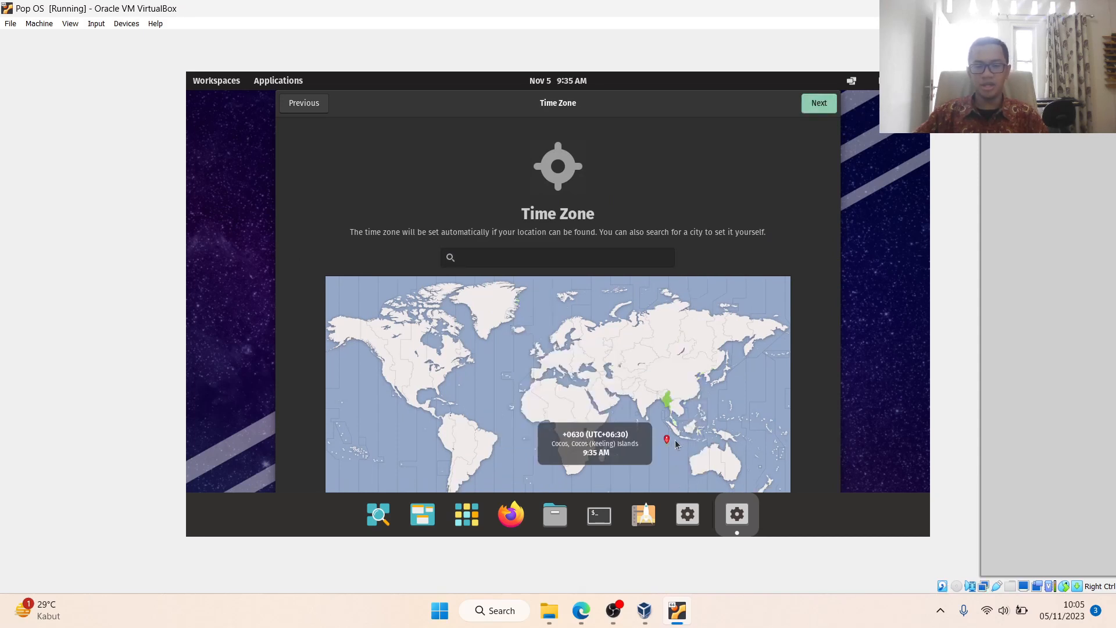
left_click(678, 435)
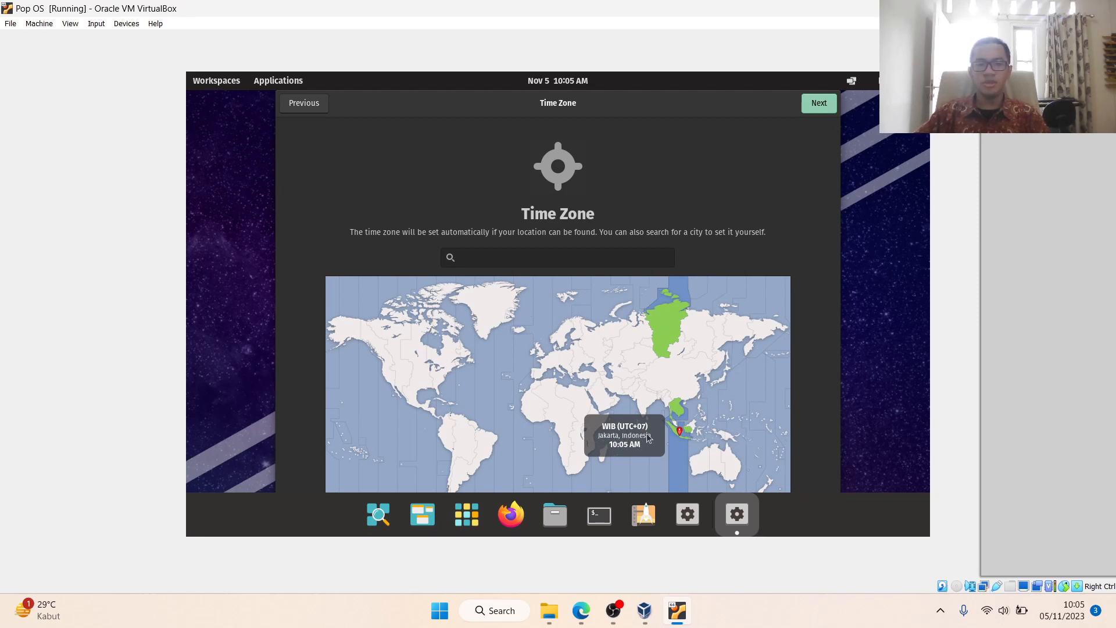
left_click(817, 105)
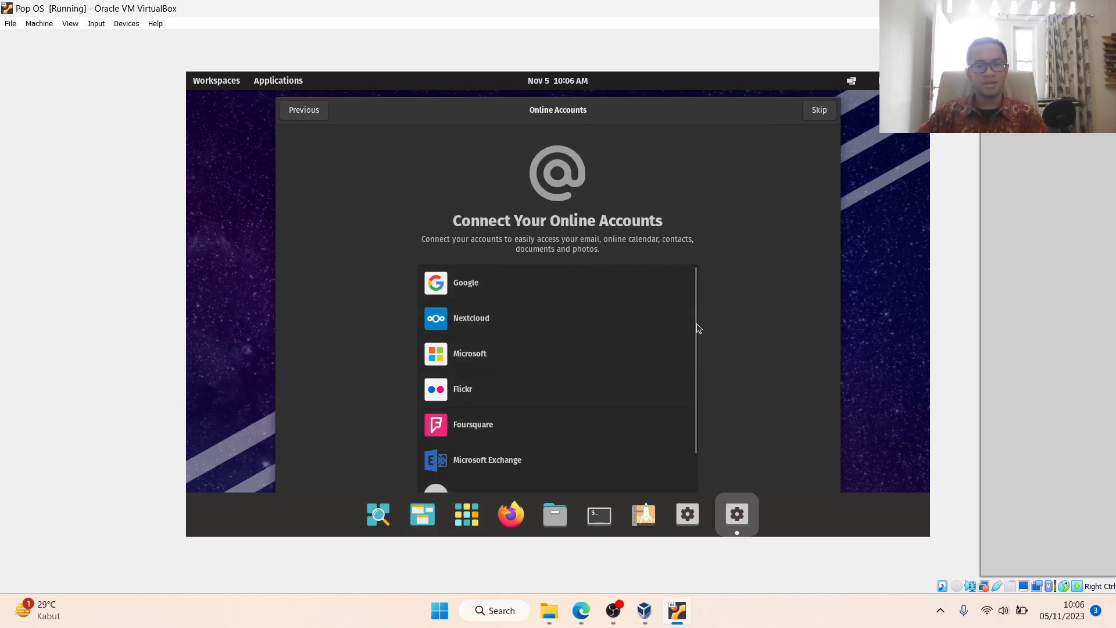
Step: Look through the online account providers, skip connecting any, and finish the setup to start using Pop!_OS
scroll(695, 343, "down", 3)
scroll(680, 361, "up", 3)
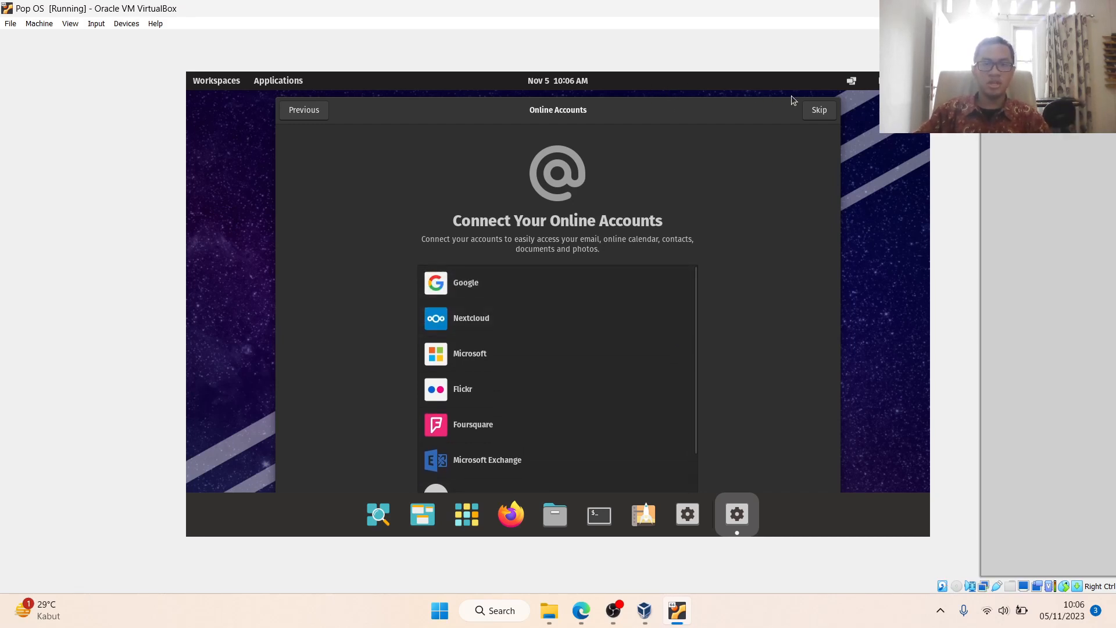
left_click(821, 110)
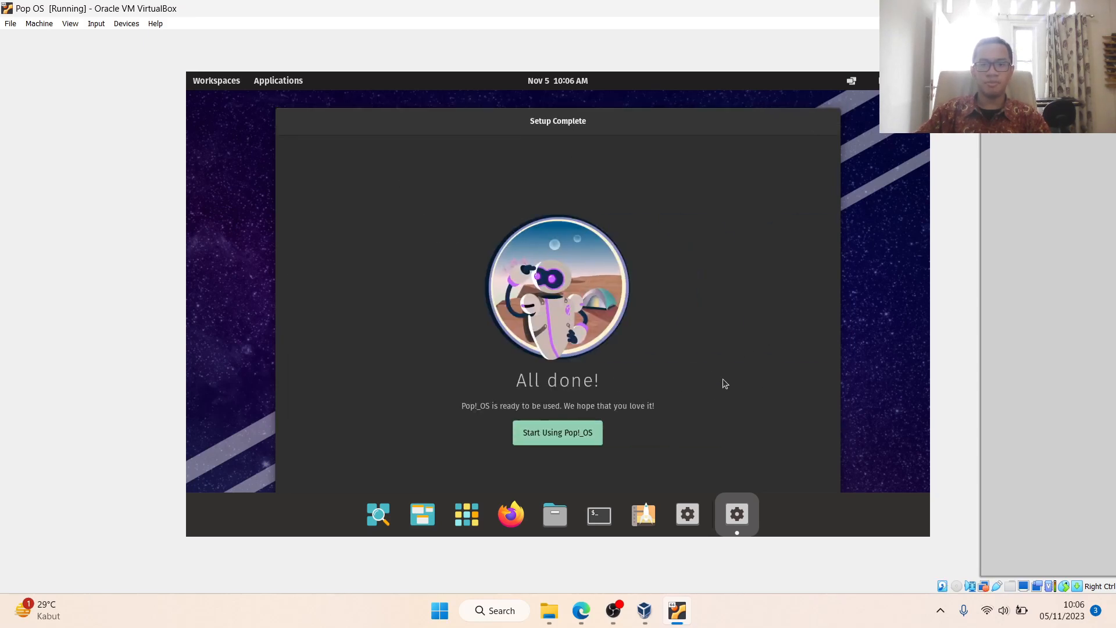
left_click(546, 433)
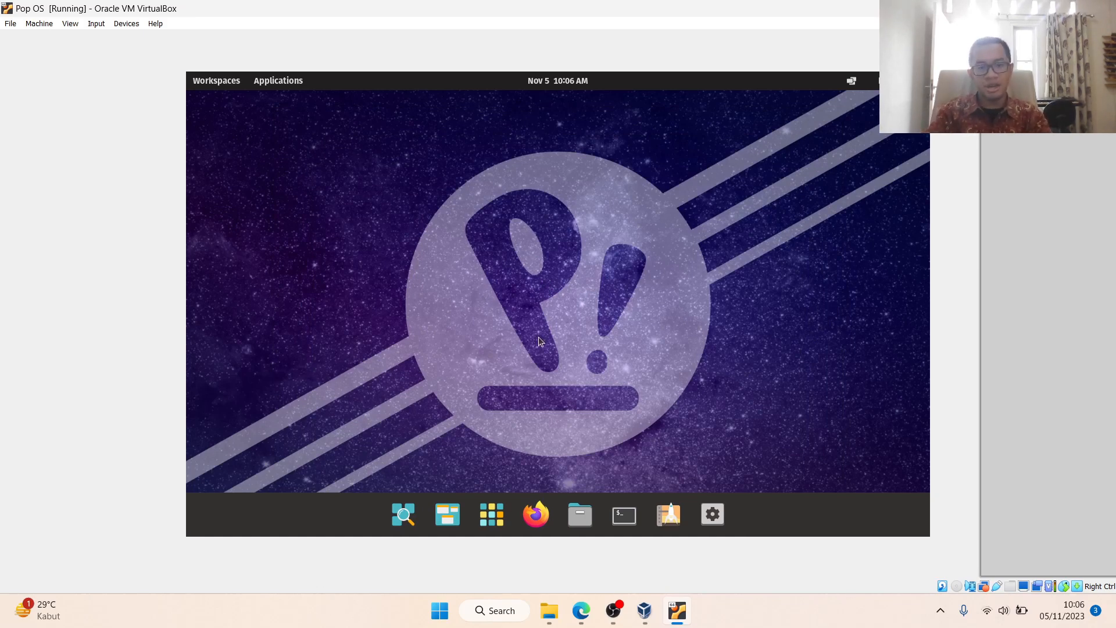
Step: Try full-screen mode for the virtual machine and return to windowed mode
key("ctrl+f")
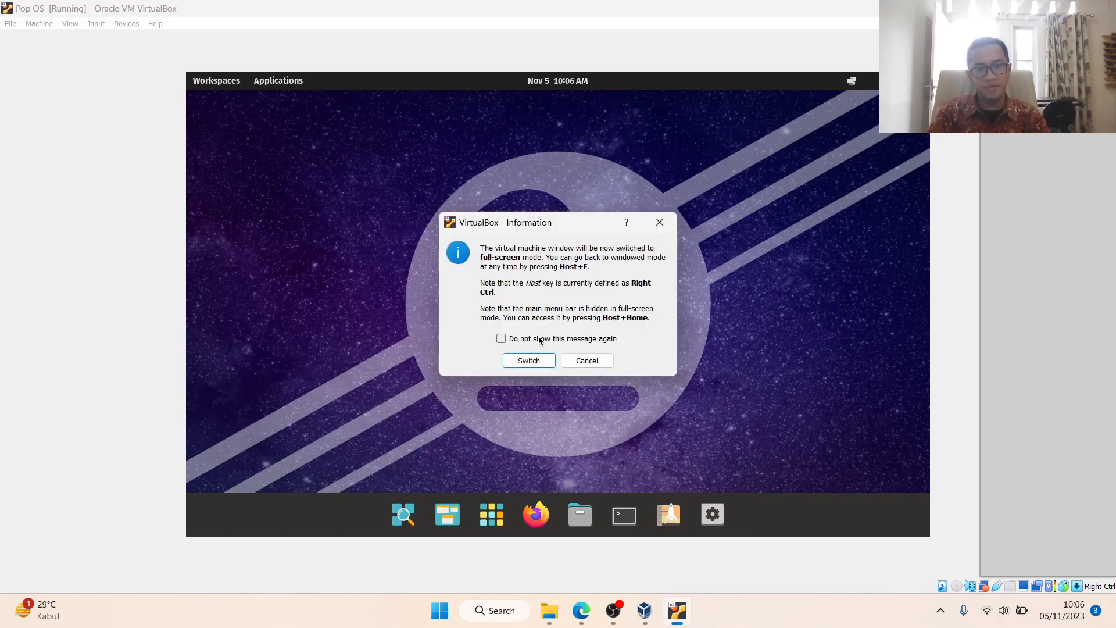
left_click(528, 360)
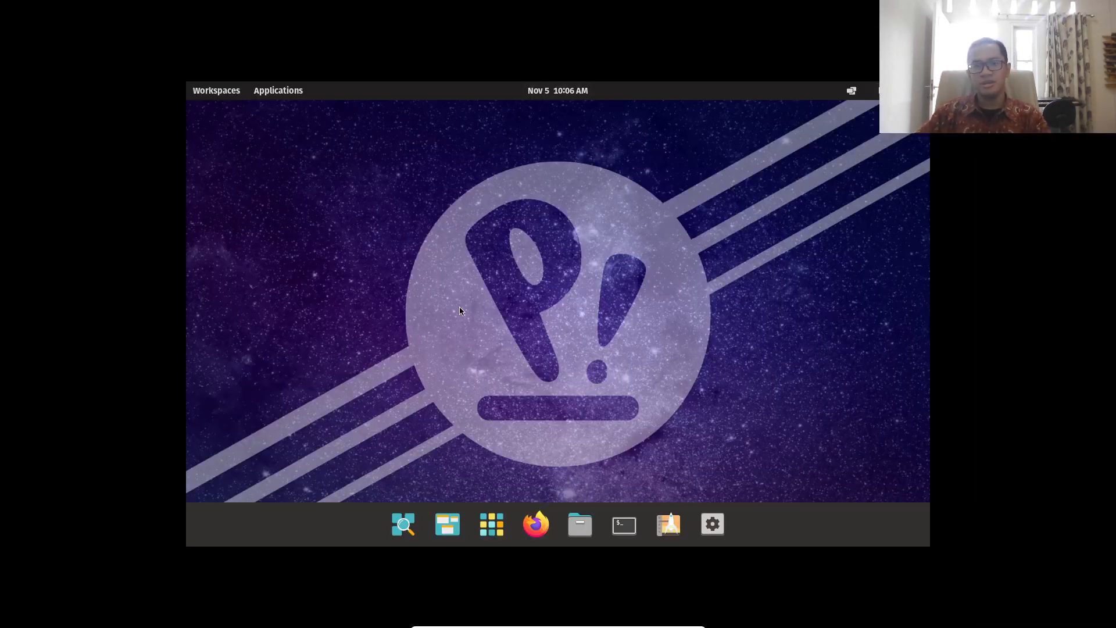
left_click_drag(438, 244, 576, 384)
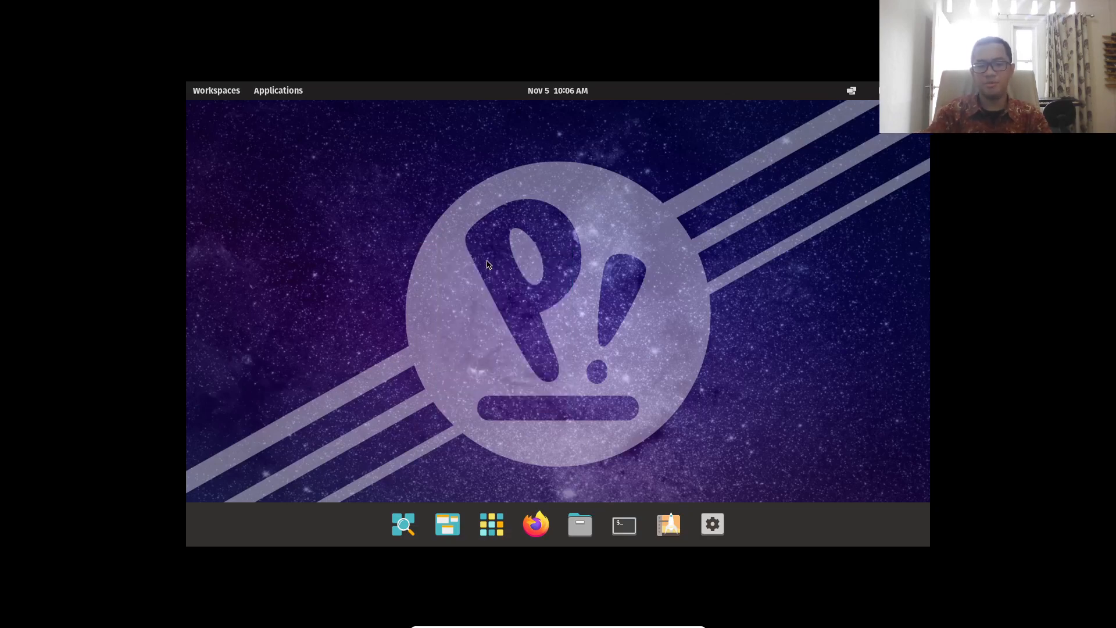
key("ctrl+f")
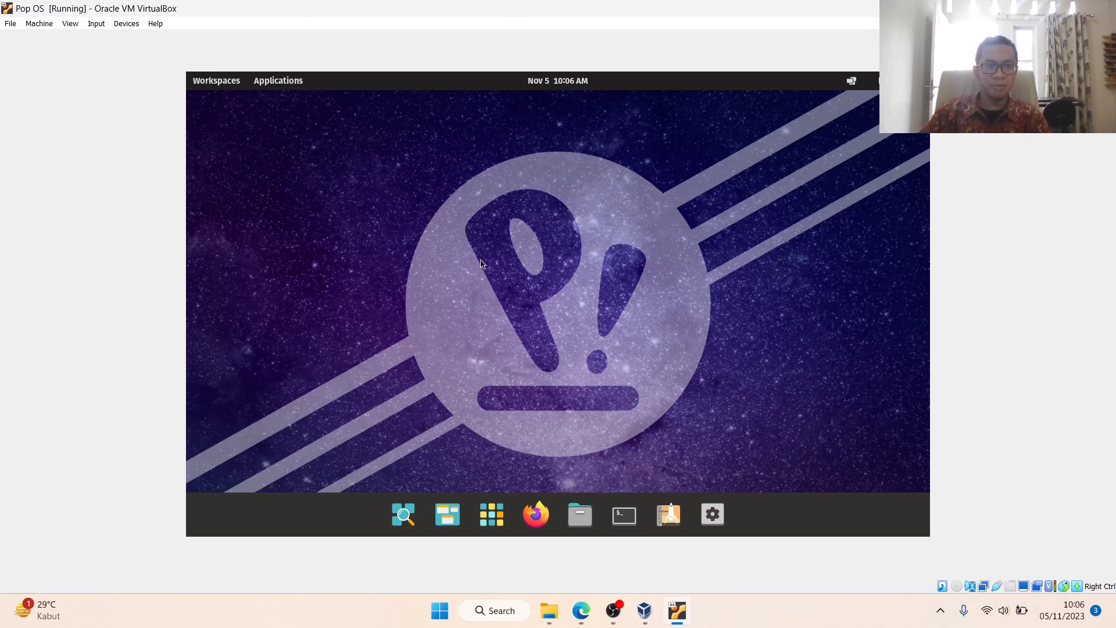
Step: Insert the Guest Additions CD image into the virtual machine and open the VBox_GAs_7.0.12 disc in the file manager
left_click(129, 24)
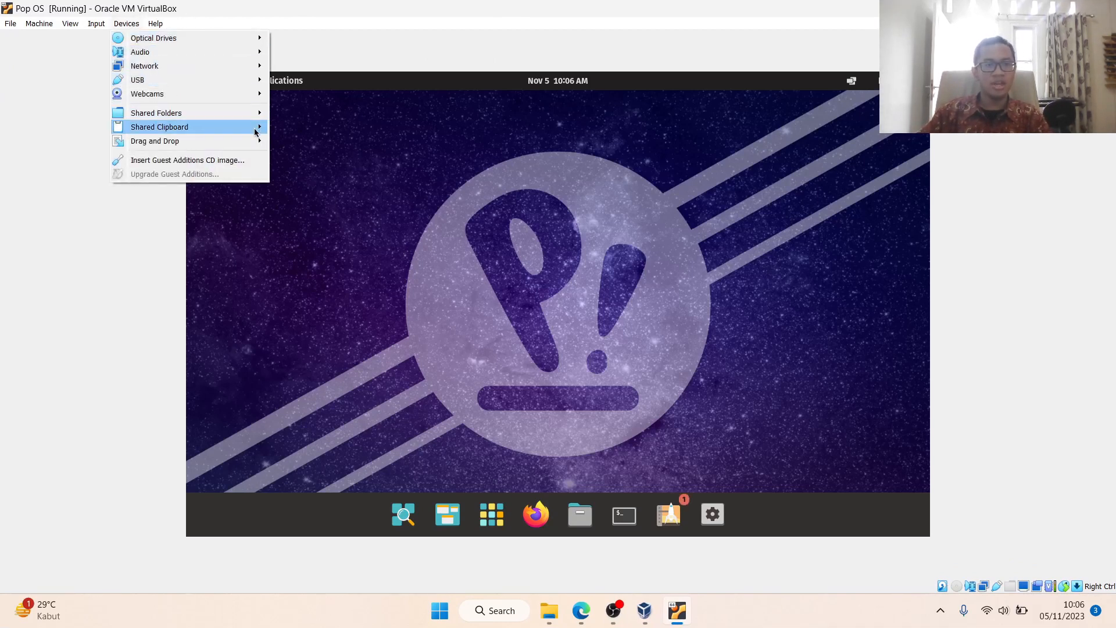
left_click(254, 160)
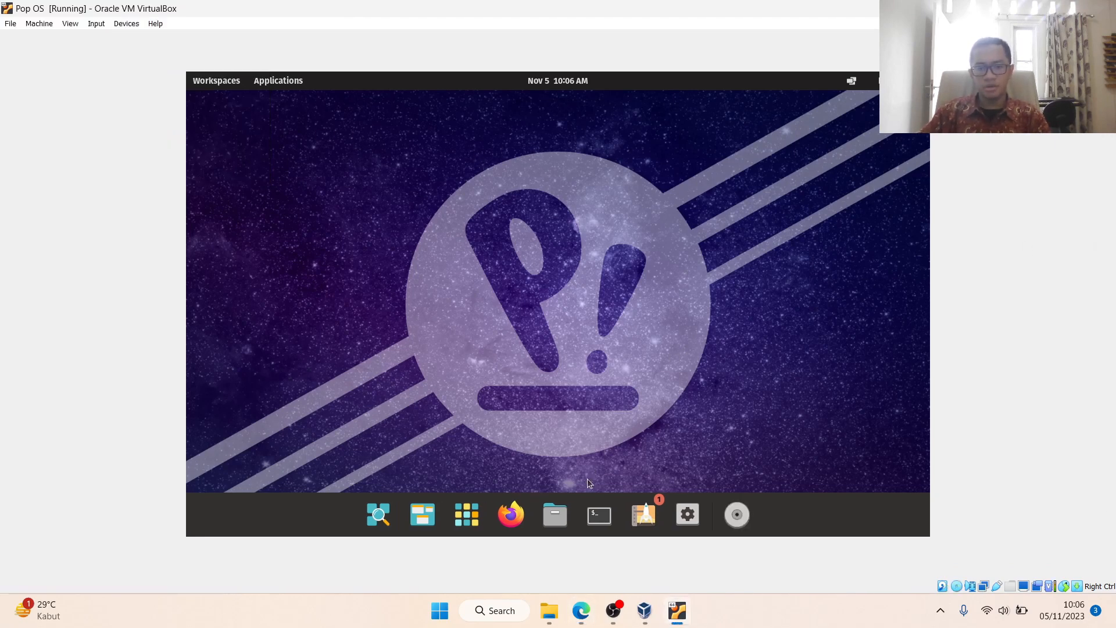
left_click(566, 514)
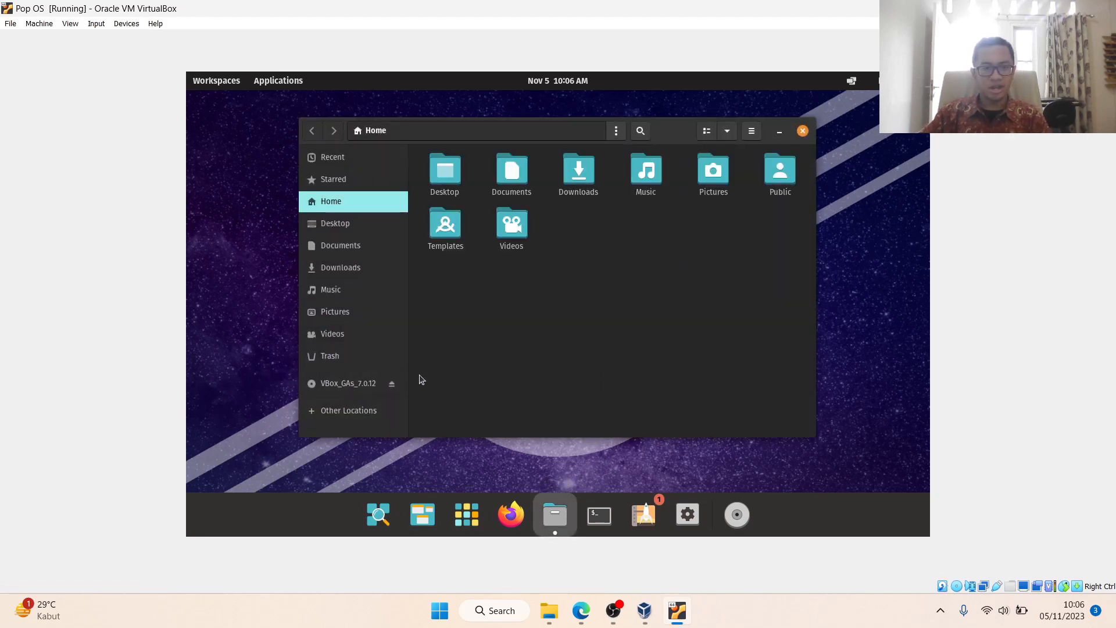
left_click(365, 383)
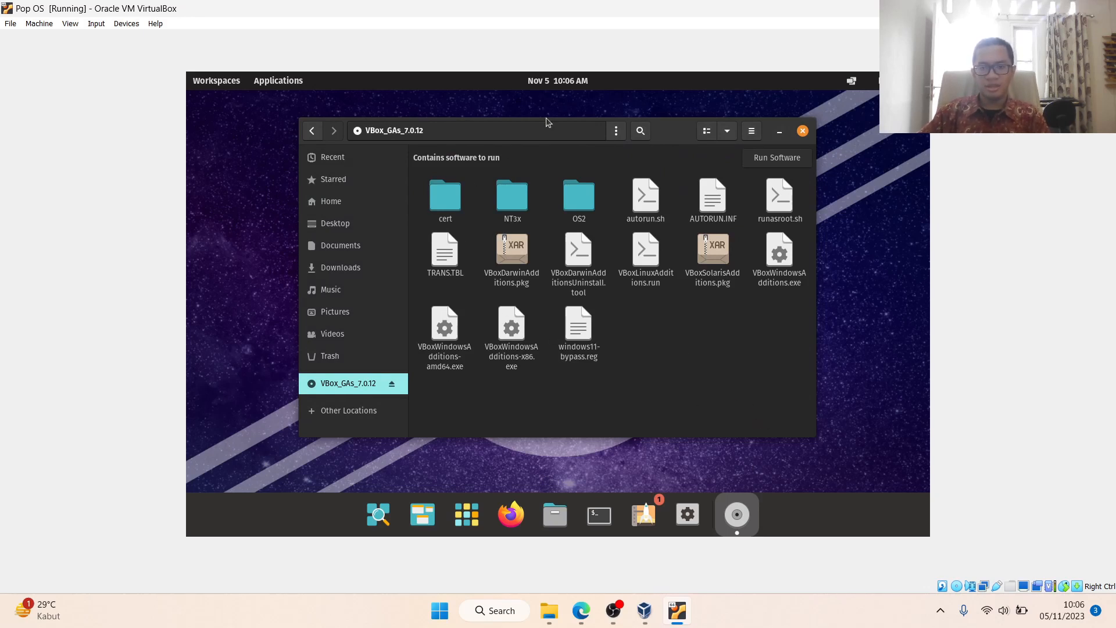
Step: Open a terminal in the VBox_GAs_7.0.12 disc folder
left_click_drag(669, 135, 604, 122)
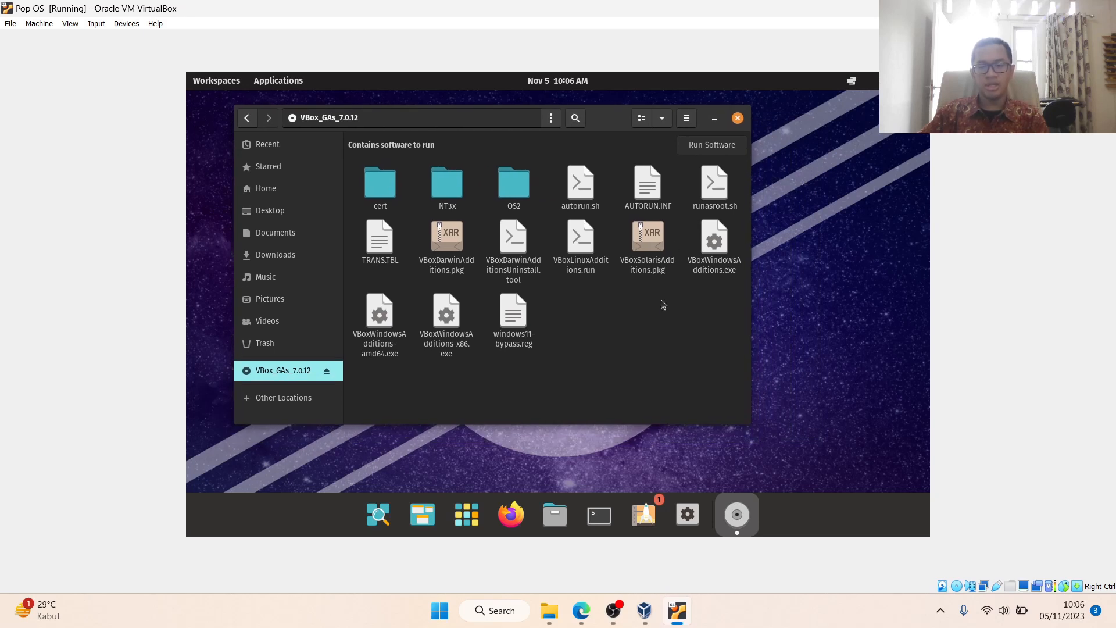
right_click(642, 314)
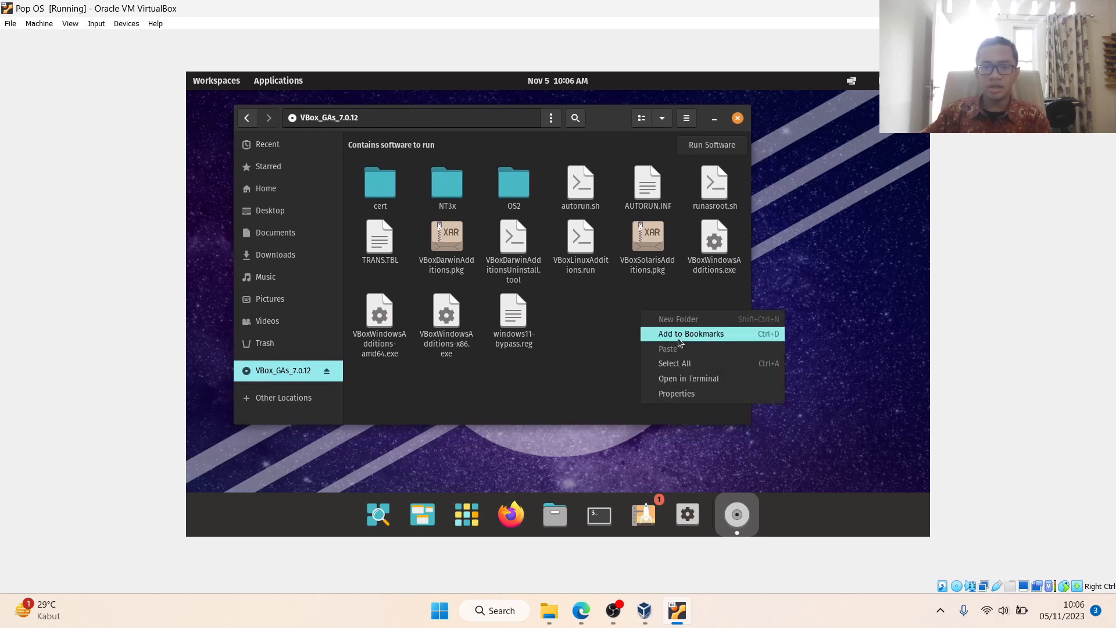
left_click(690, 379)
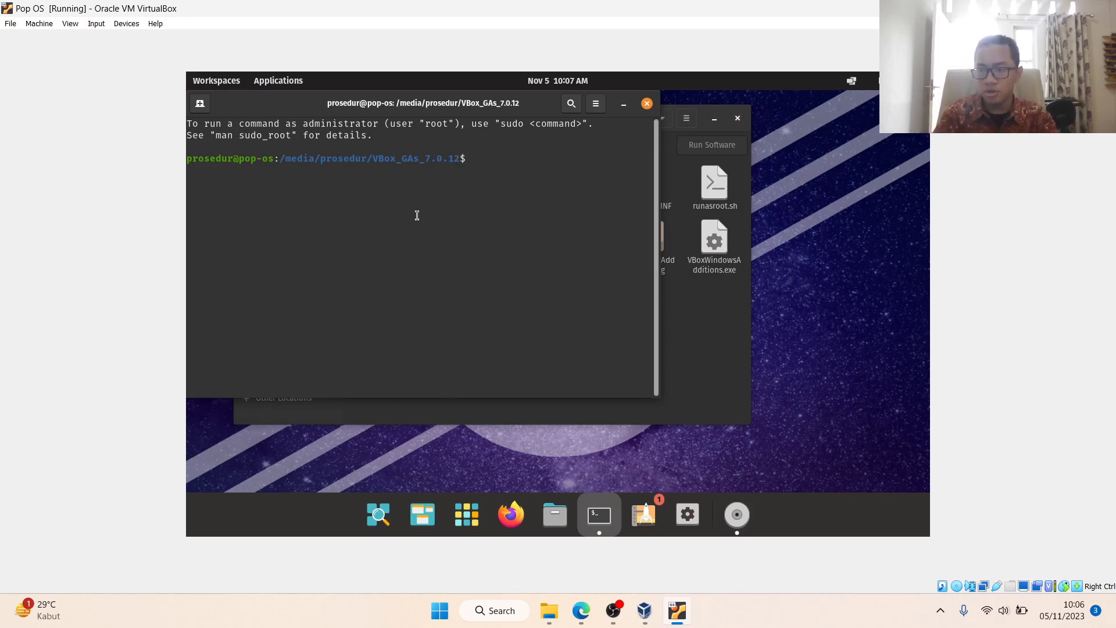
Step: Run ./autorun.sh and authenticate with the account password to install the VirtualBox Guest Additions
type(".")
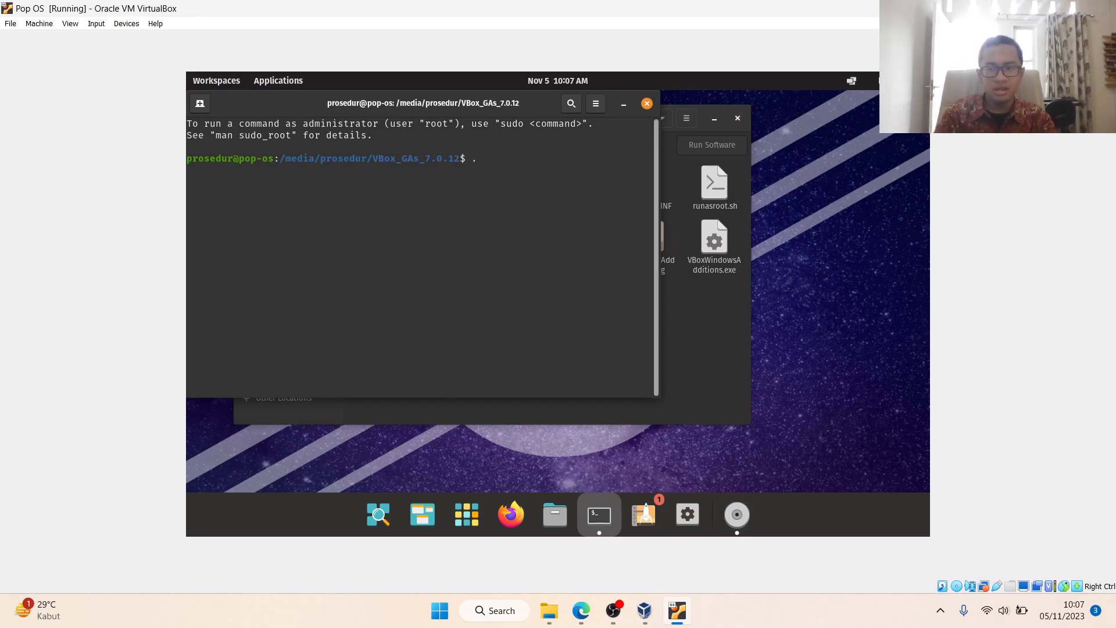
type("/auto")
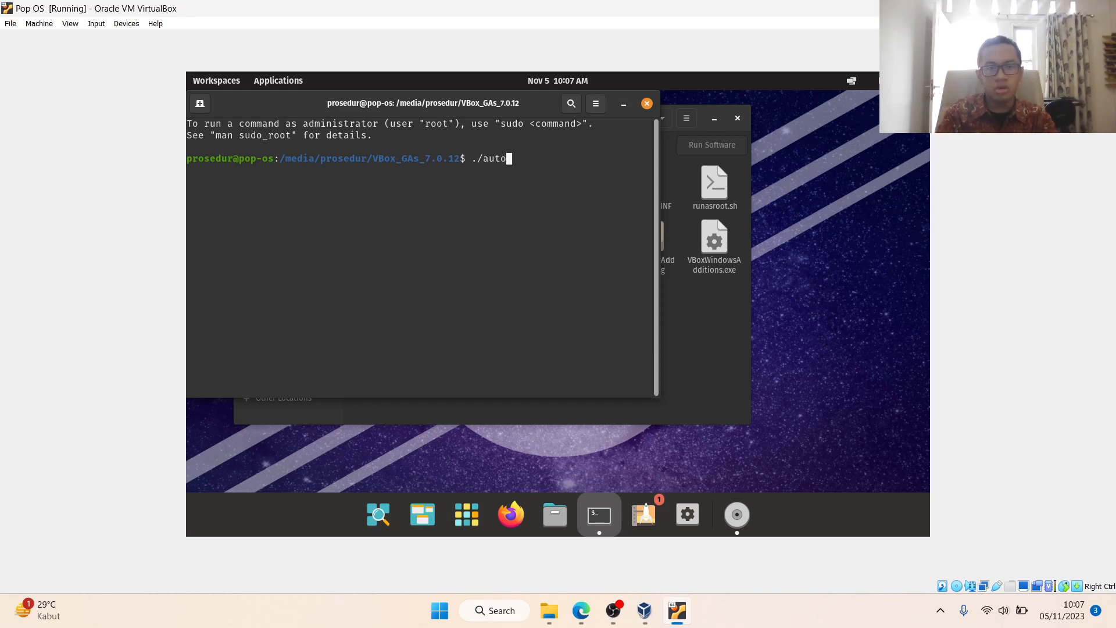
type("run.sh")
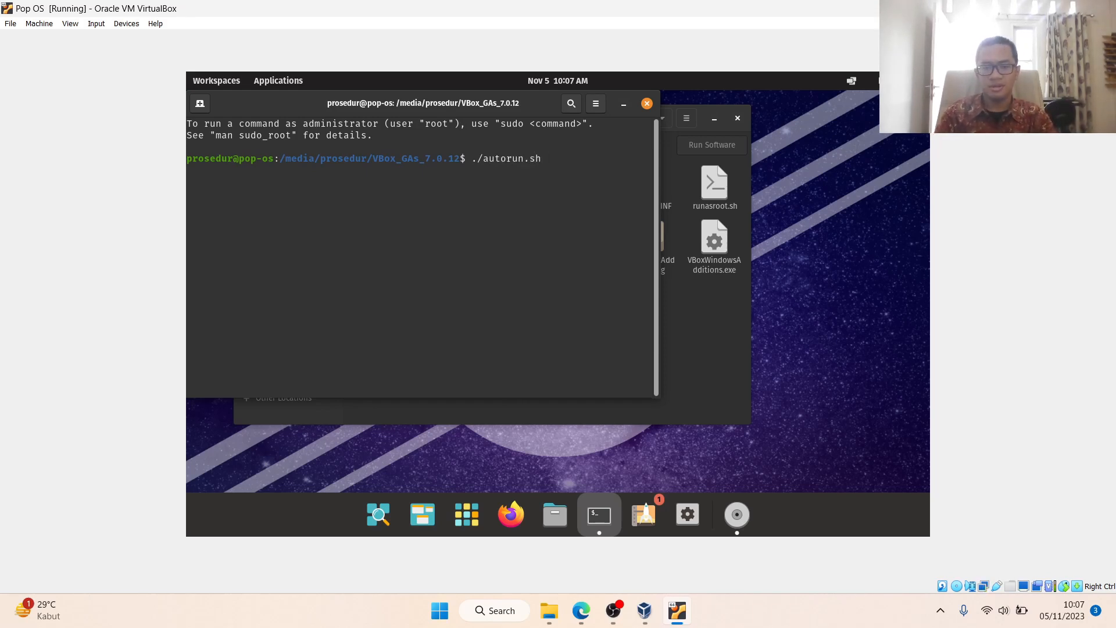
key("Return")
type("*********")
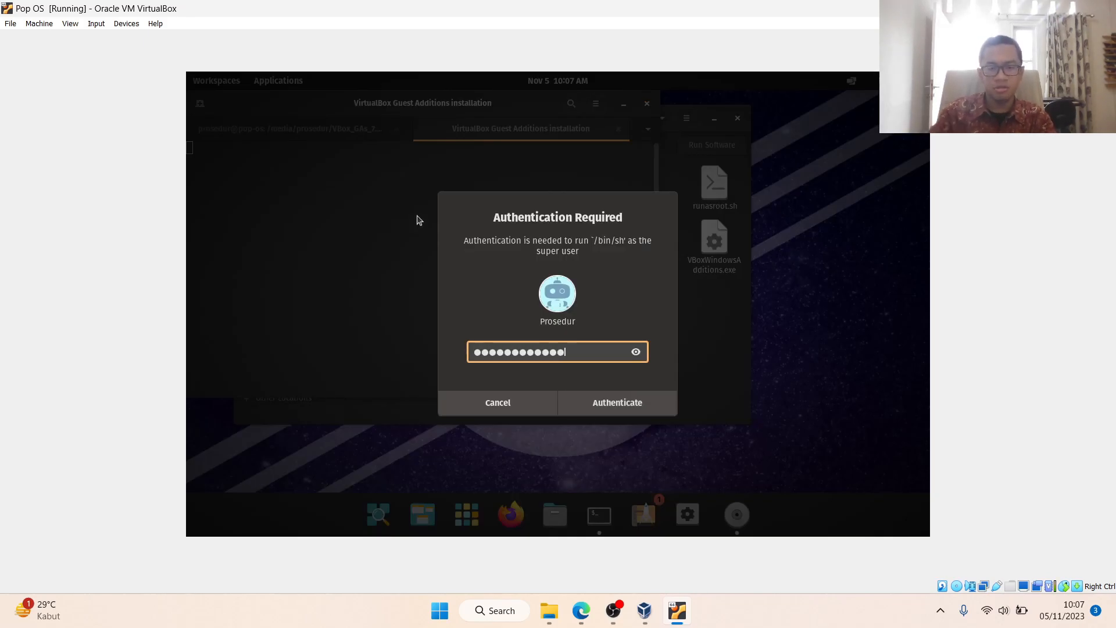
left_click(620, 406)
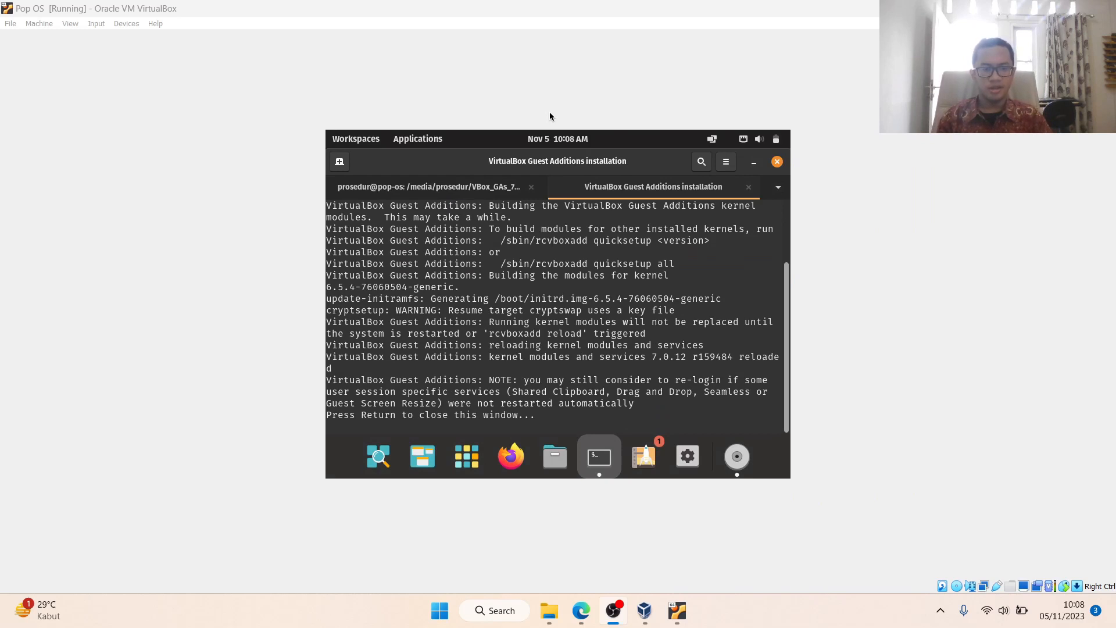
Step: Close the terminal and file manager windows, and switch the virtual machine to full-screen mode
left_click(779, 162)
left_click(778, 162)
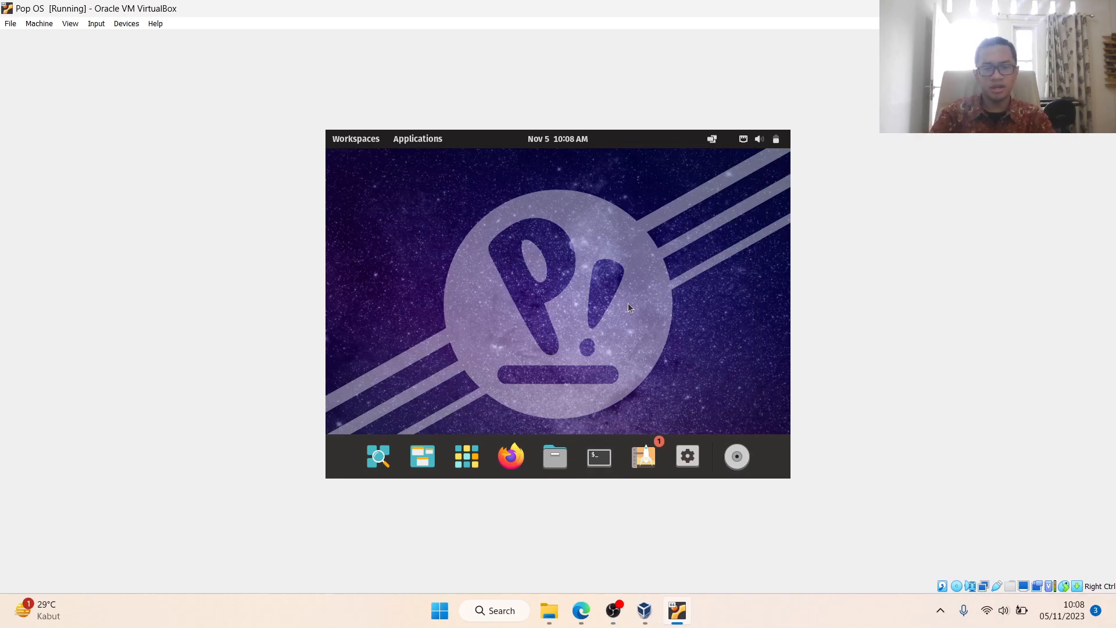
key("Control_R+f")
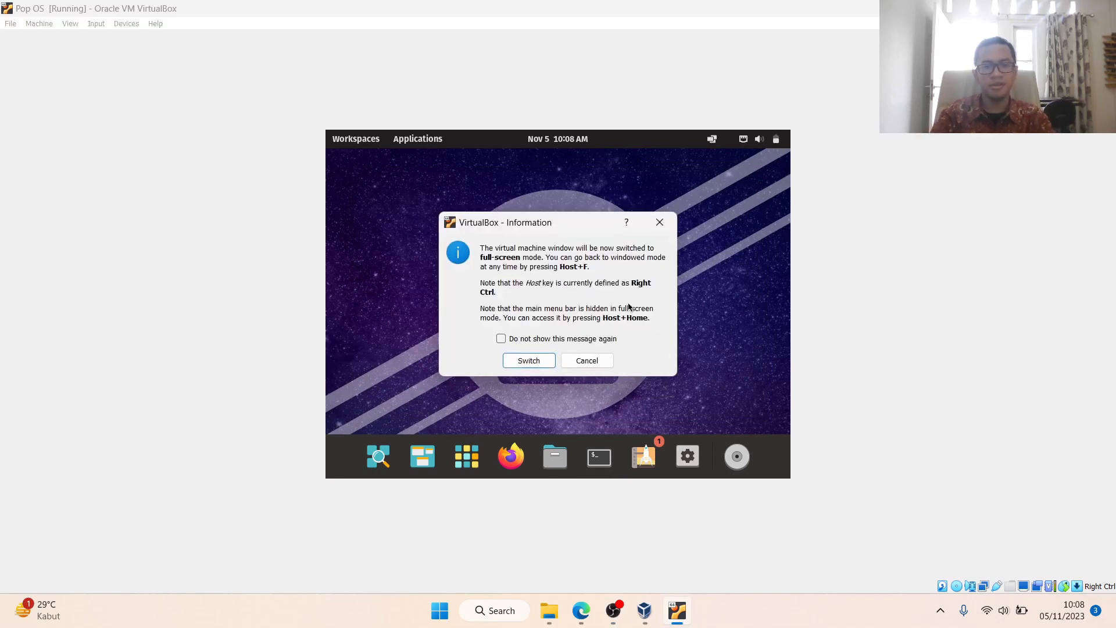
left_click(516, 361)
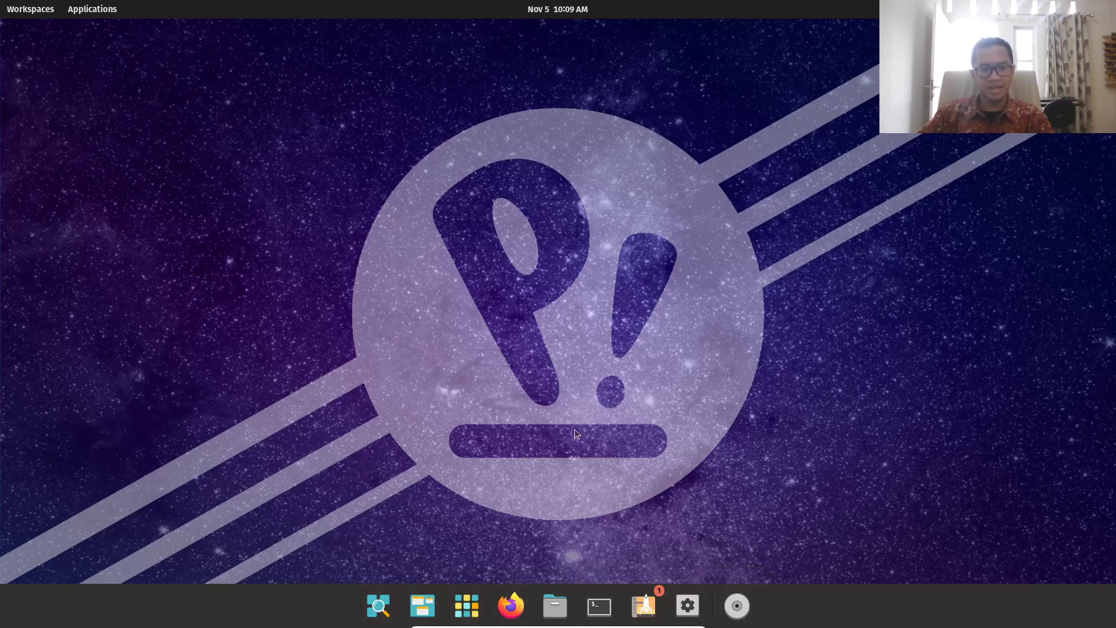
Step: Browse the application library's System, Utilities and Library Home folders, and close the library
left_click(467, 605)
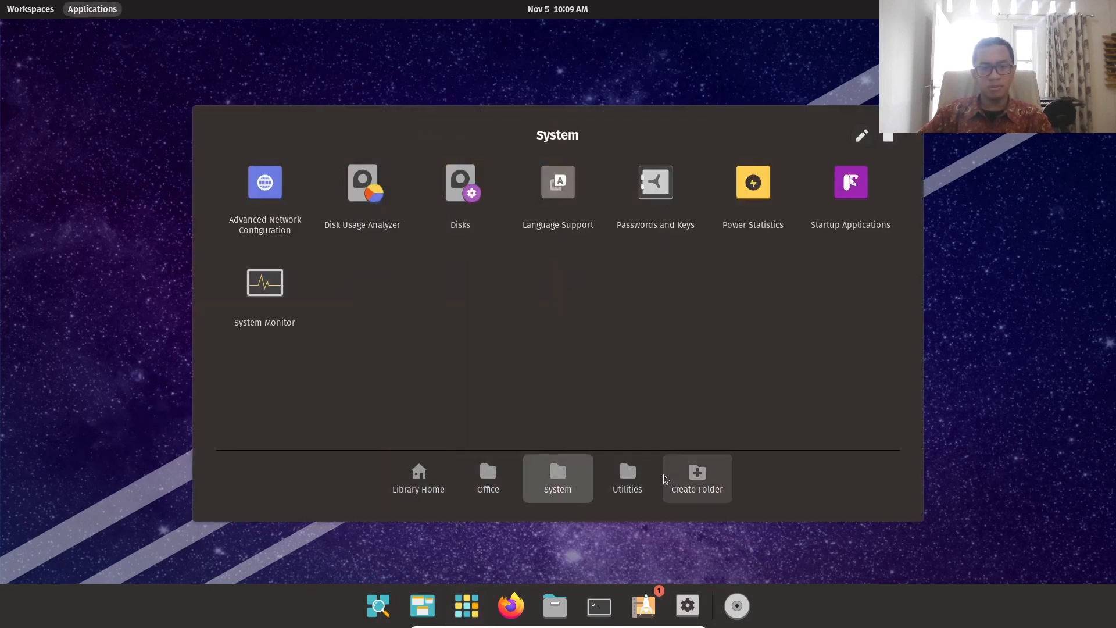
left_click(642, 478)
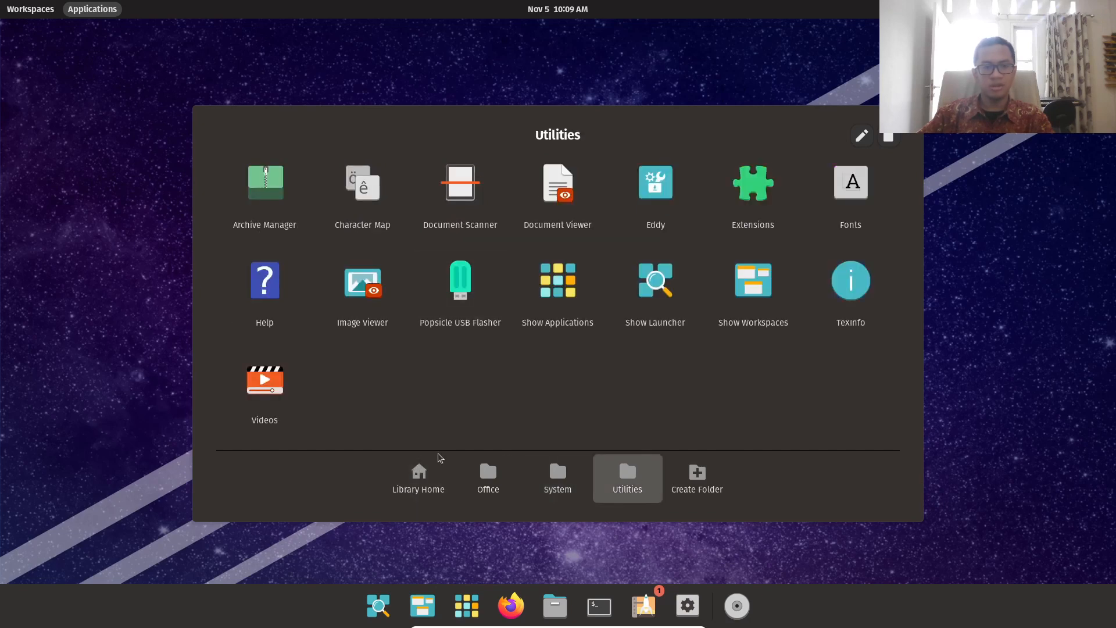
left_click(417, 470)
left_click(33, 378)
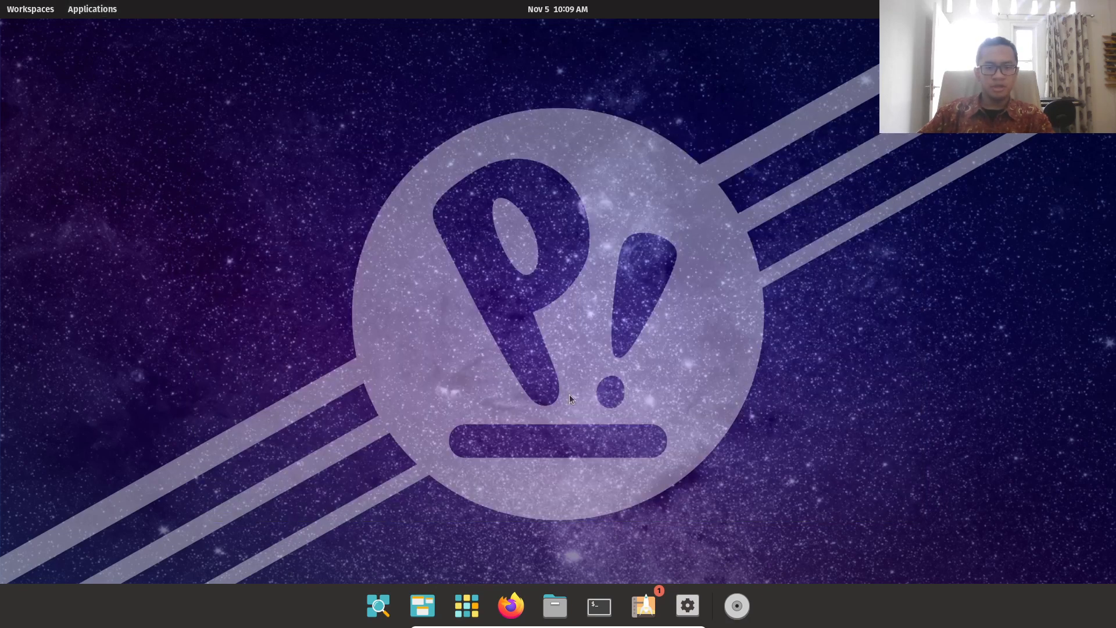
Step: Open Settings and view the OS Upgrade & Recovery page
left_click(688, 605)
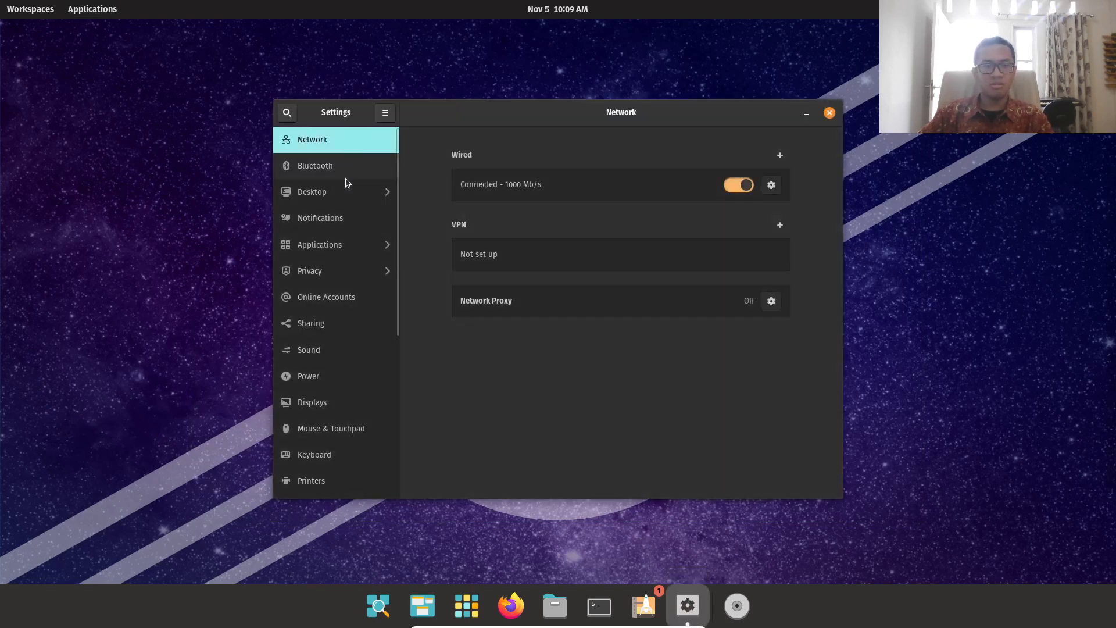
scroll(347, 183, "down", 5)
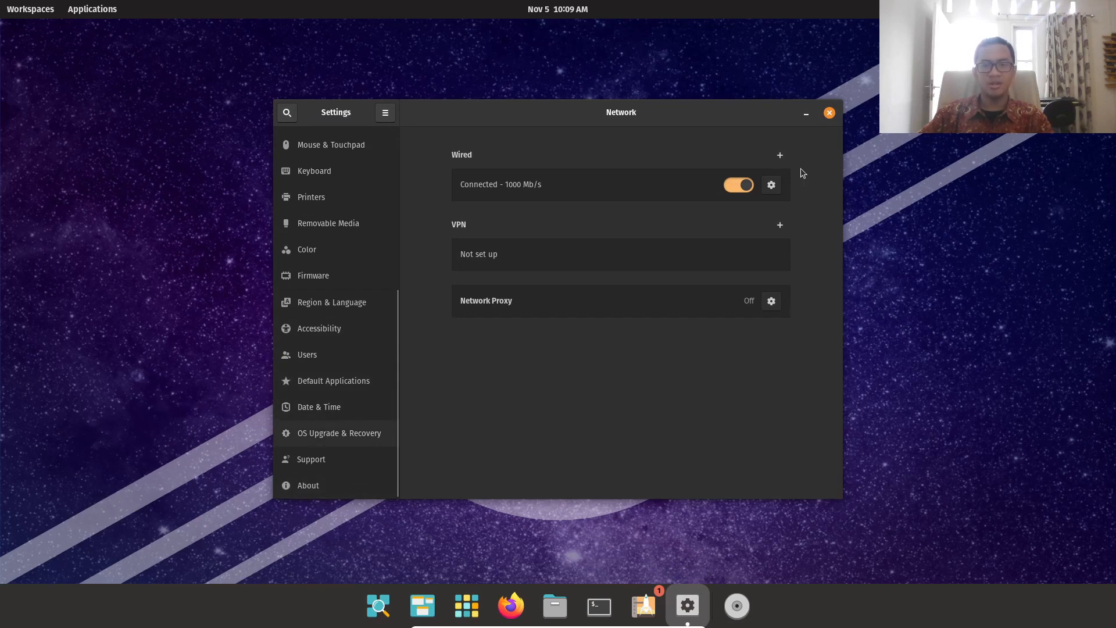
mouse_move(716, 122)
left_mouse_down()
mouse_move(620, 120)
mouse_move(793, 123)
mouse_move(710, 112)
left_mouse_up()
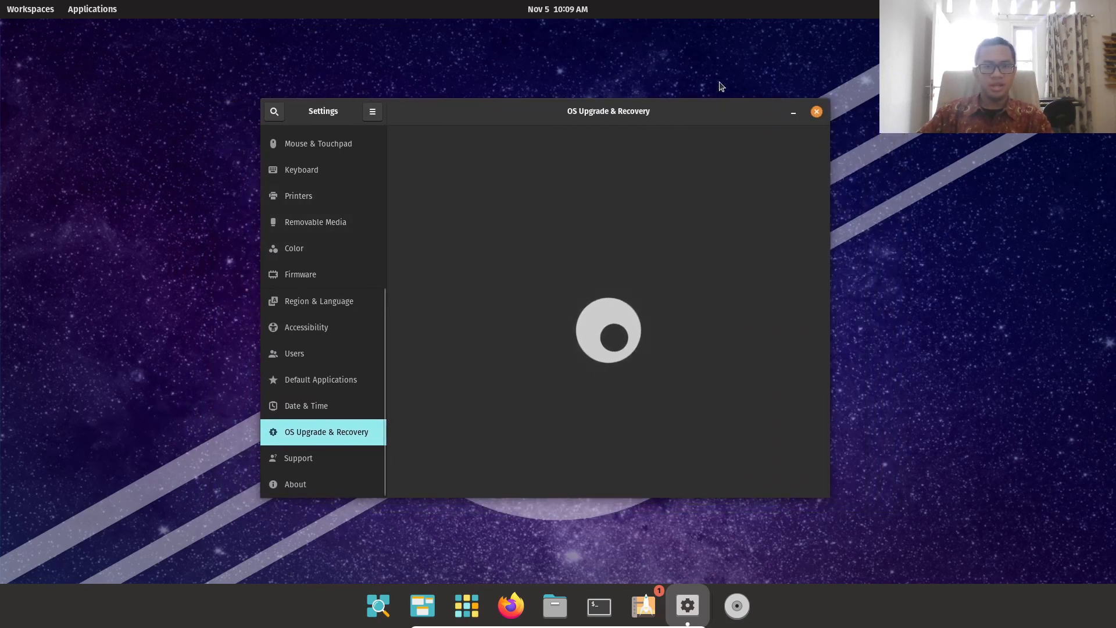
left_click_drag(927, 81, 45, 459)
left_click_drag(133, 197, 285, 310)
Step: Glance at the application library, review the OS upgrade and update options, and close Settings
left_click(463, 603)
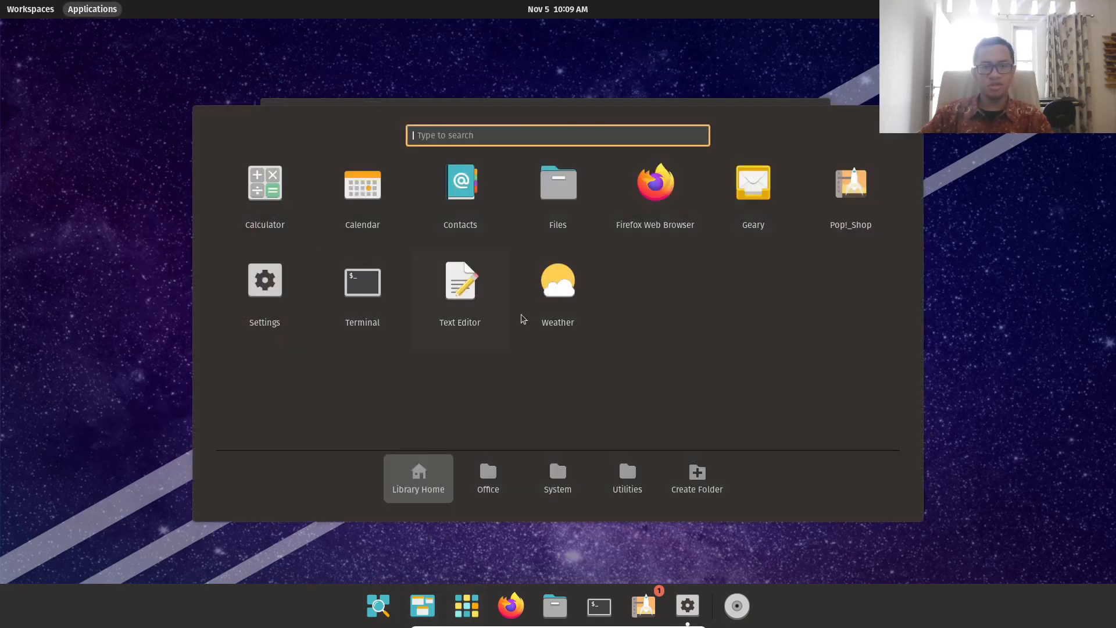
left_click(109, 251)
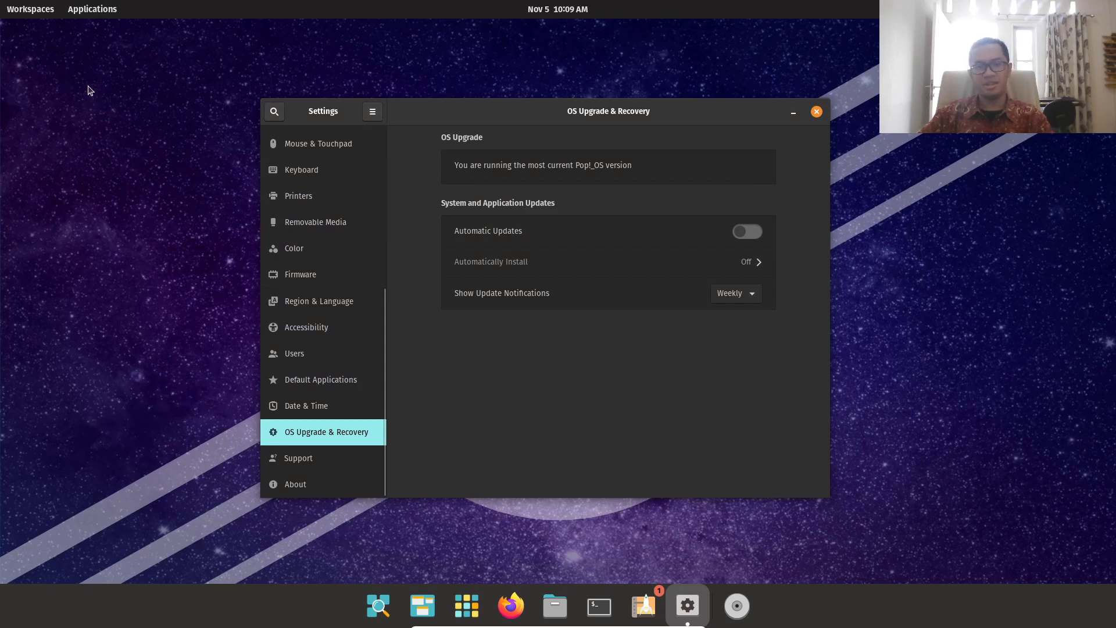
left_click_drag(106, 64, 968, 544)
left_click_drag(518, 119, 383, 109)
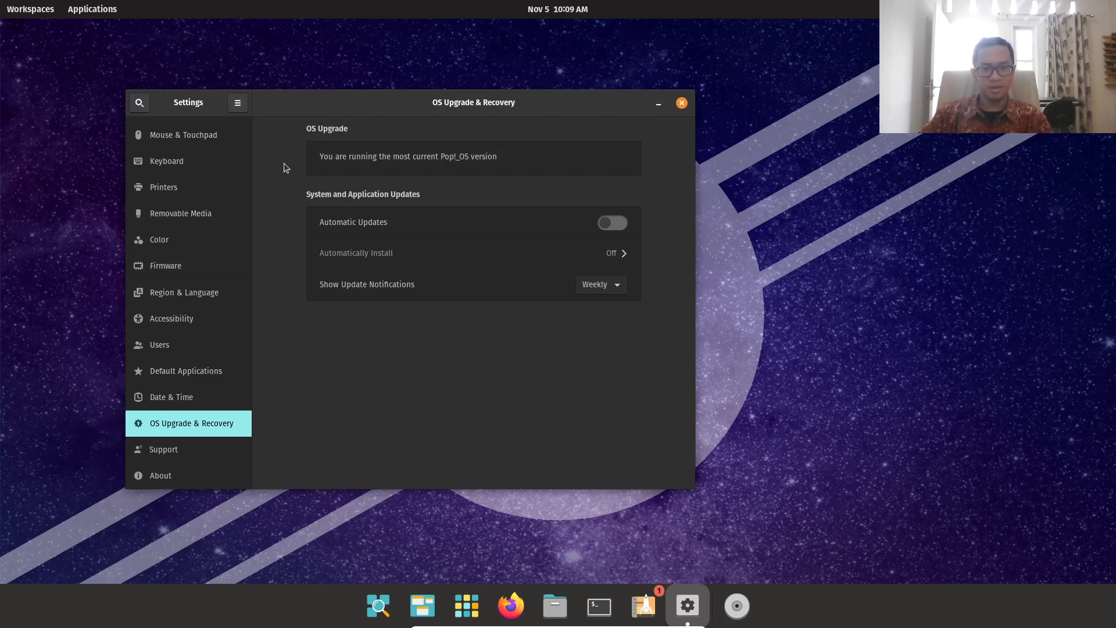
left_click_drag(343, 94, 407, 117)
left_click(746, 126)
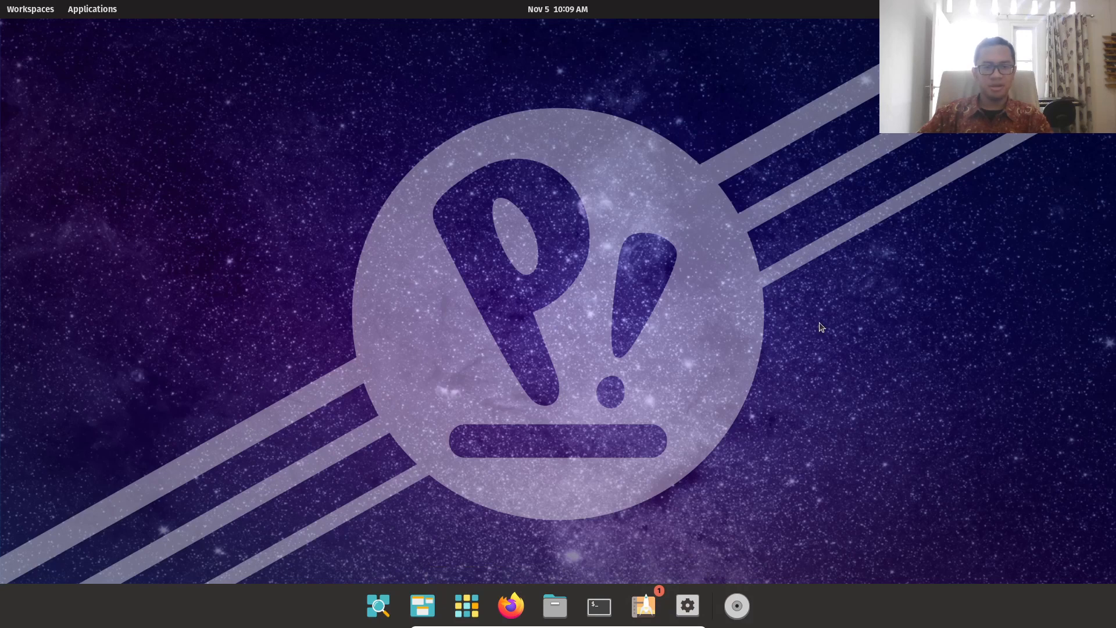
left_click_drag(925, 270, 123, 409)
left_click_drag(212, 103, 821, 467)
Step: Browse the application library's Office, System, Utilities and Library Home folders in full-screen mode, and close the library
left_click(467, 605)
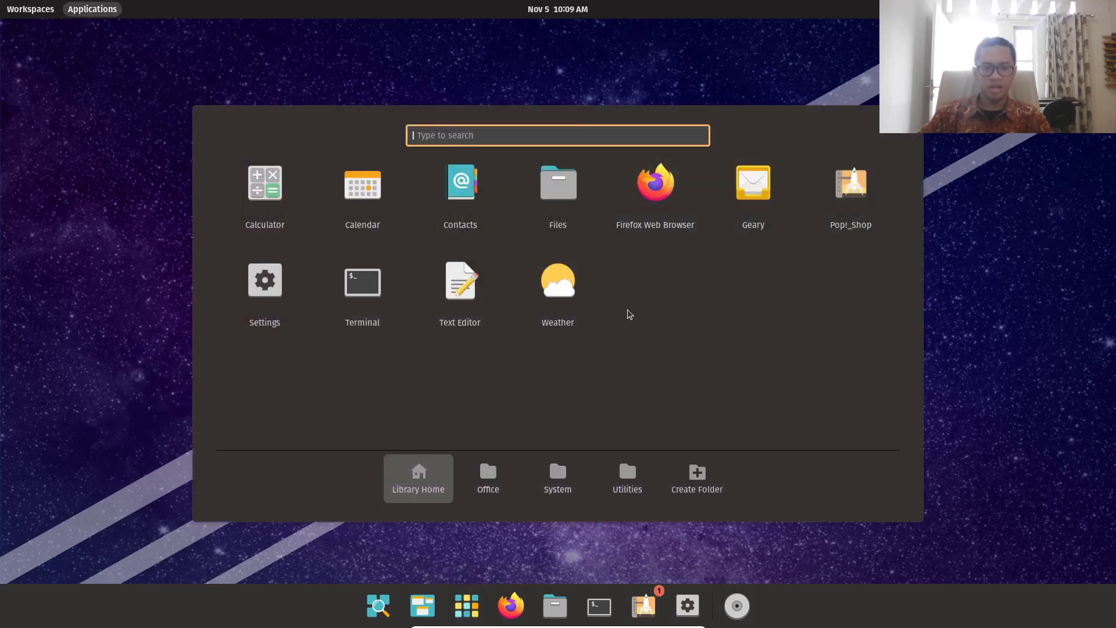
left_click(472, 479)
left_click(557, 474)
left_click(628, 477)
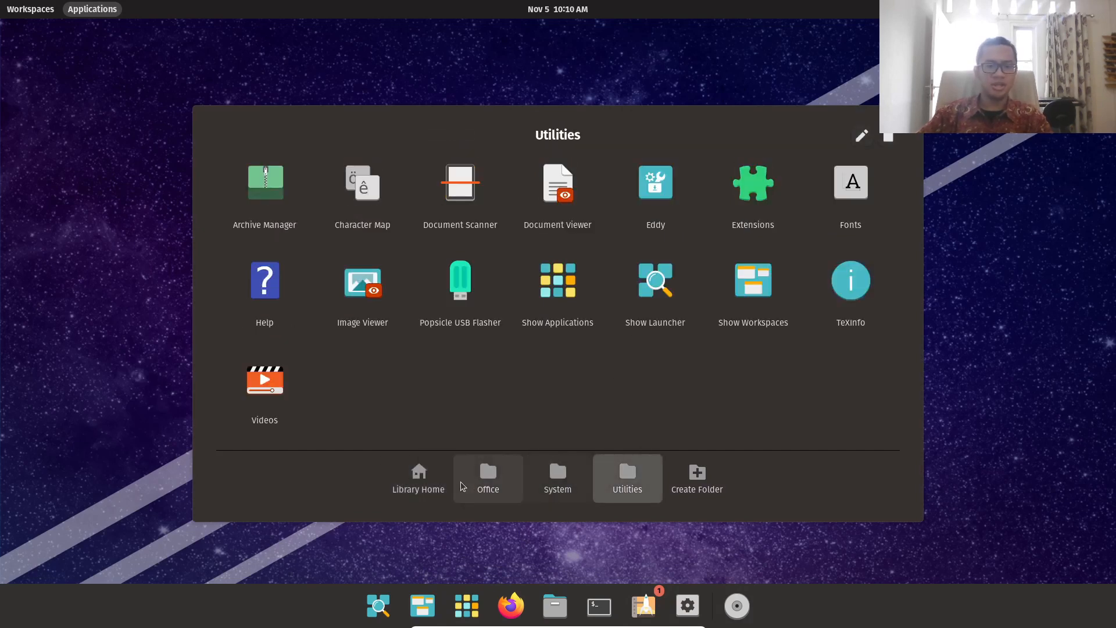
left_click(461, 486)
left_click(409, 486)
left_click(244, 562)
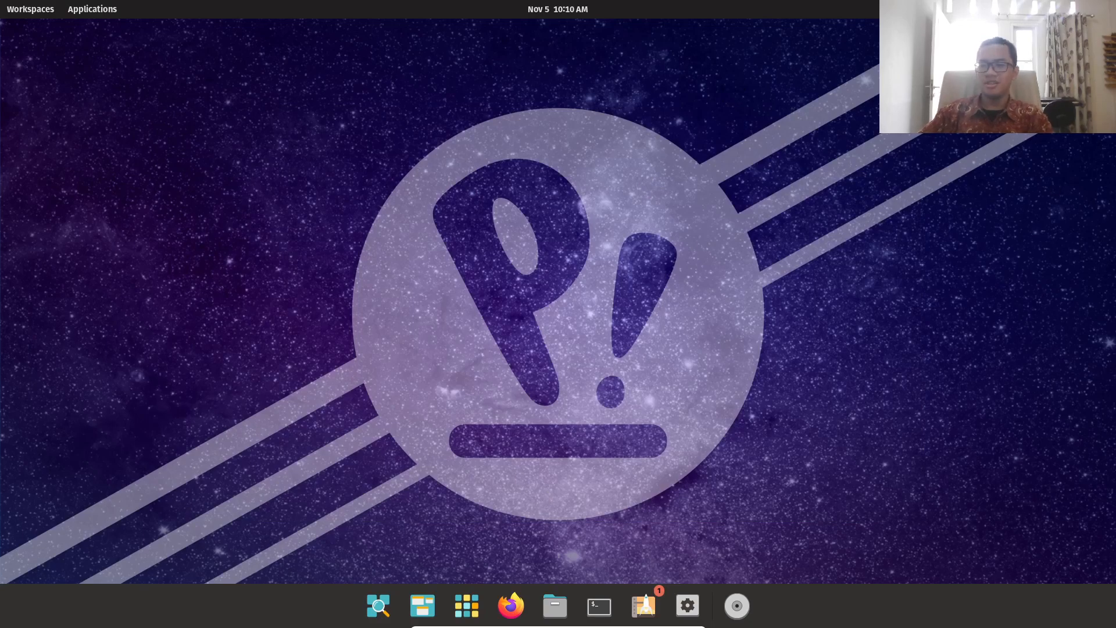
Step: Switch the virtual machine back to windowed mode, and look through the application library's Office, System, Utilities and Library Home folders before closing it
key("Control_R+f")
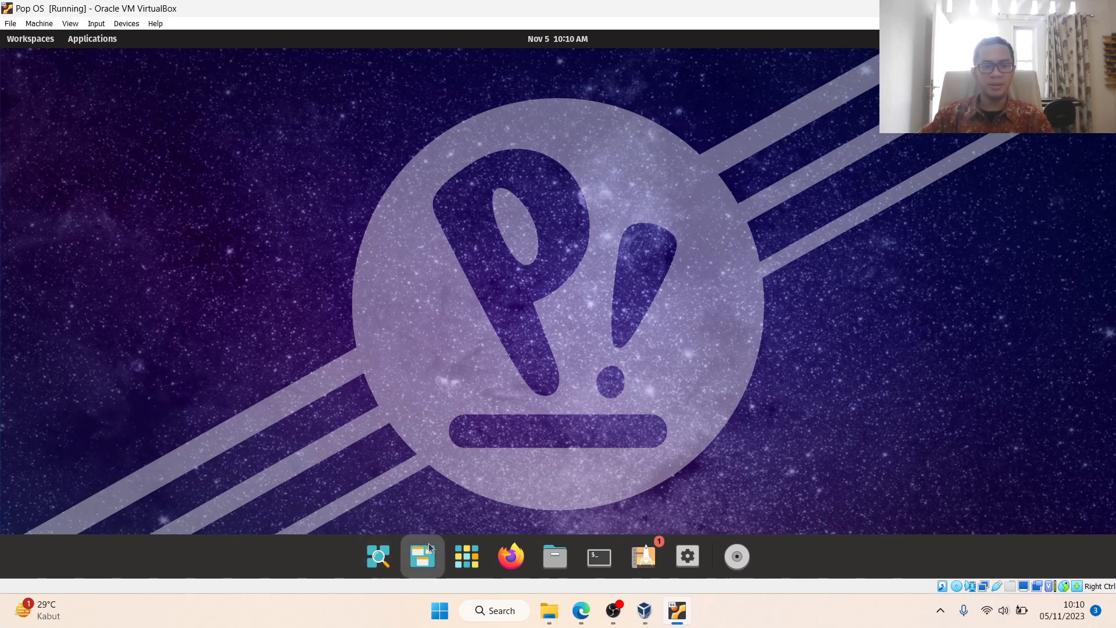
left_click(467, 556)
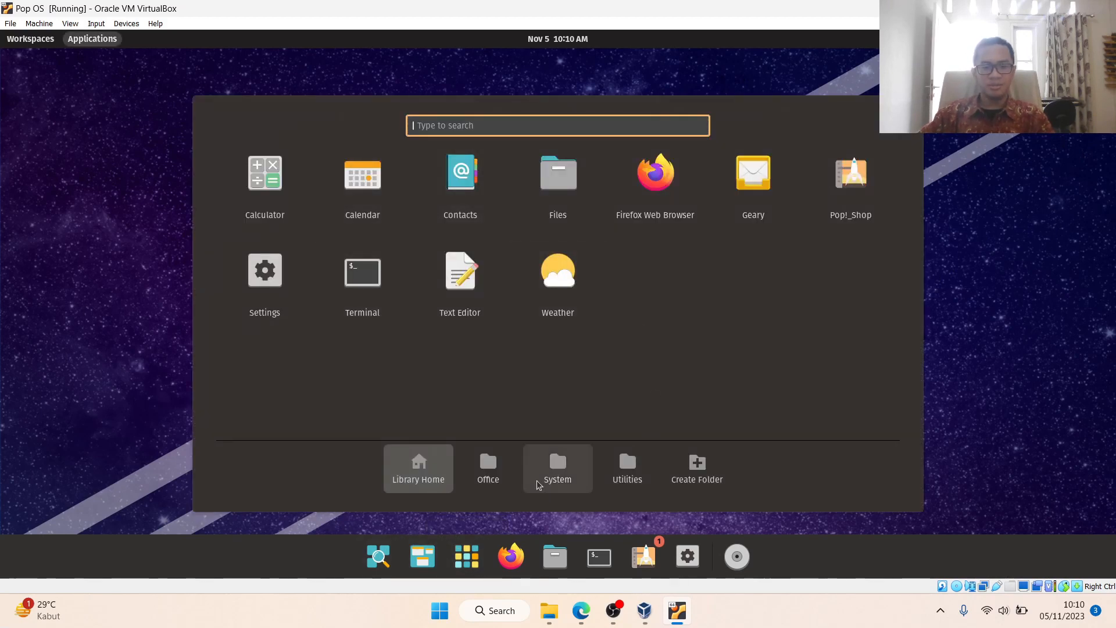
left_click(494, 471)
left_click(557, 470)
left_click(627, 469)
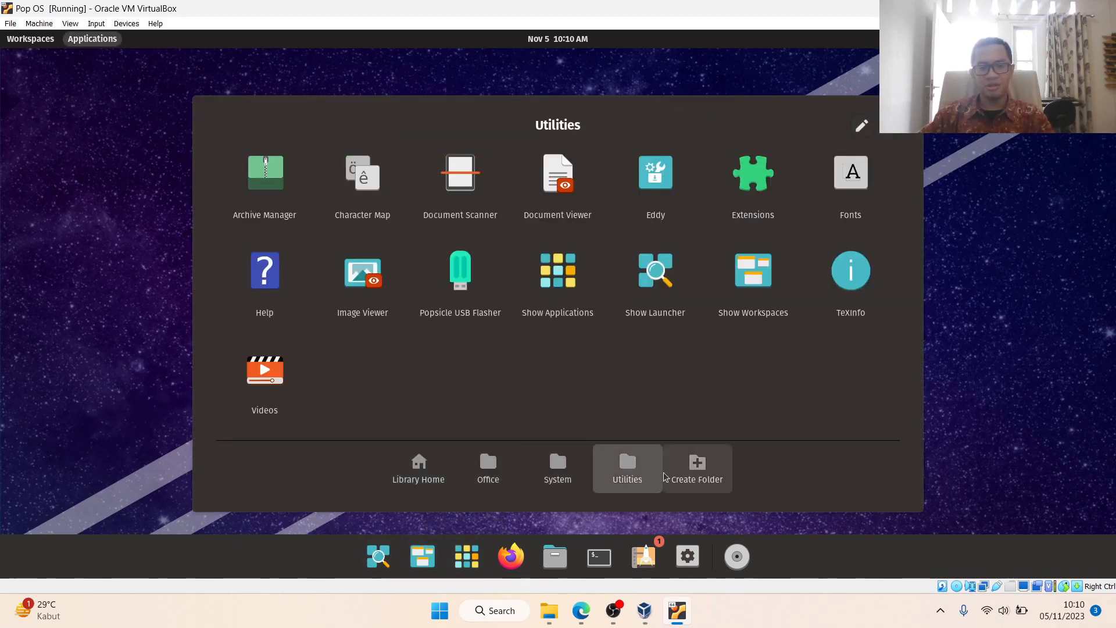
left_click(494, 474)
left_click(406, 461)
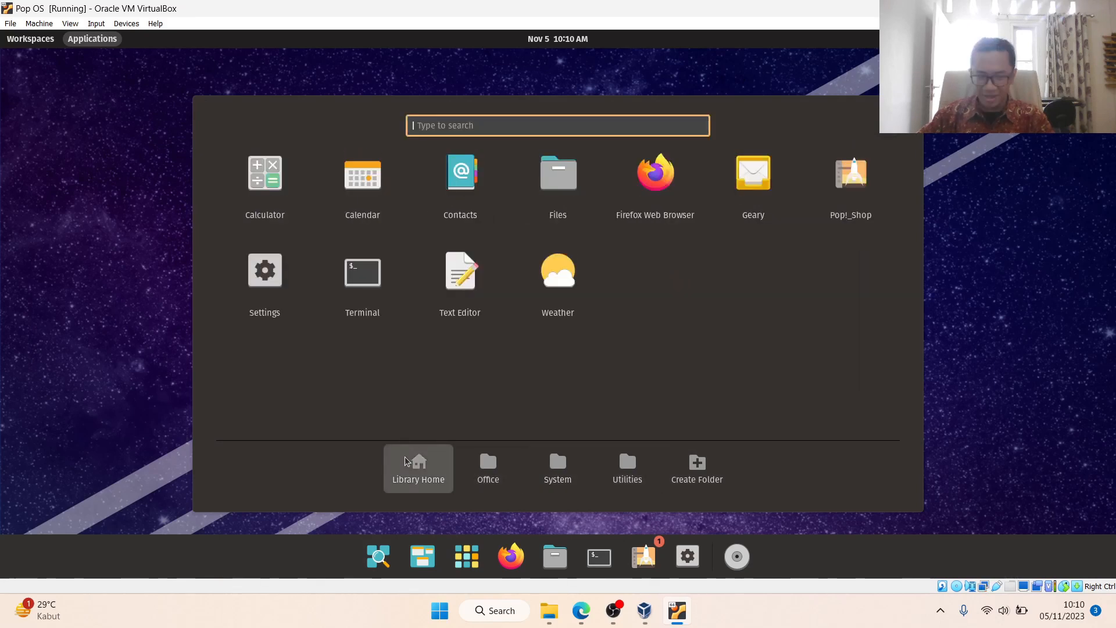
left_click(92, 38)
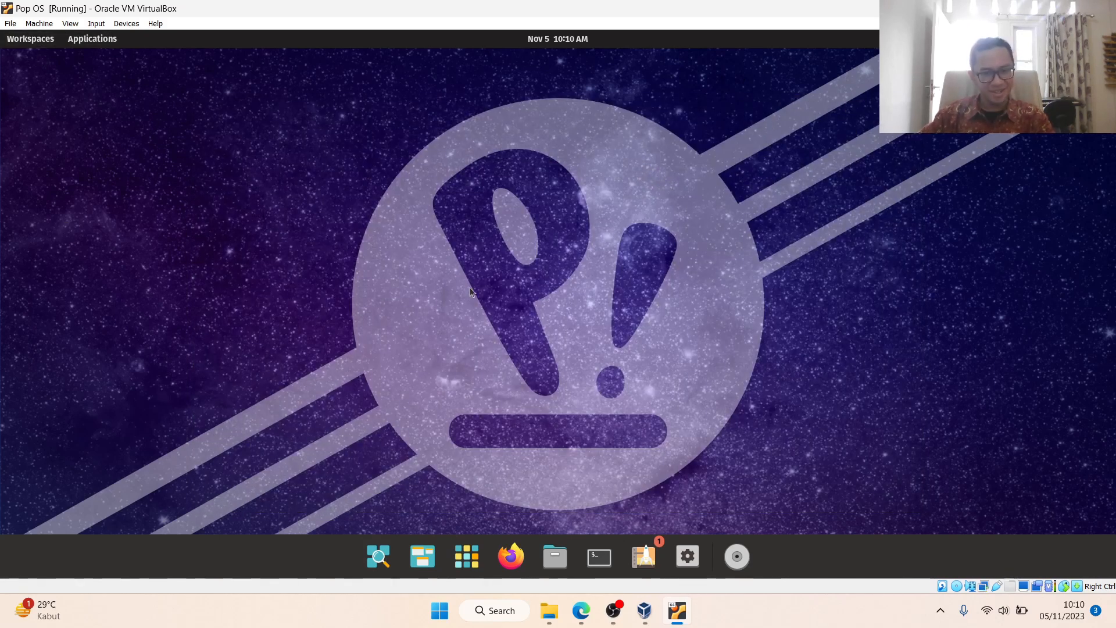